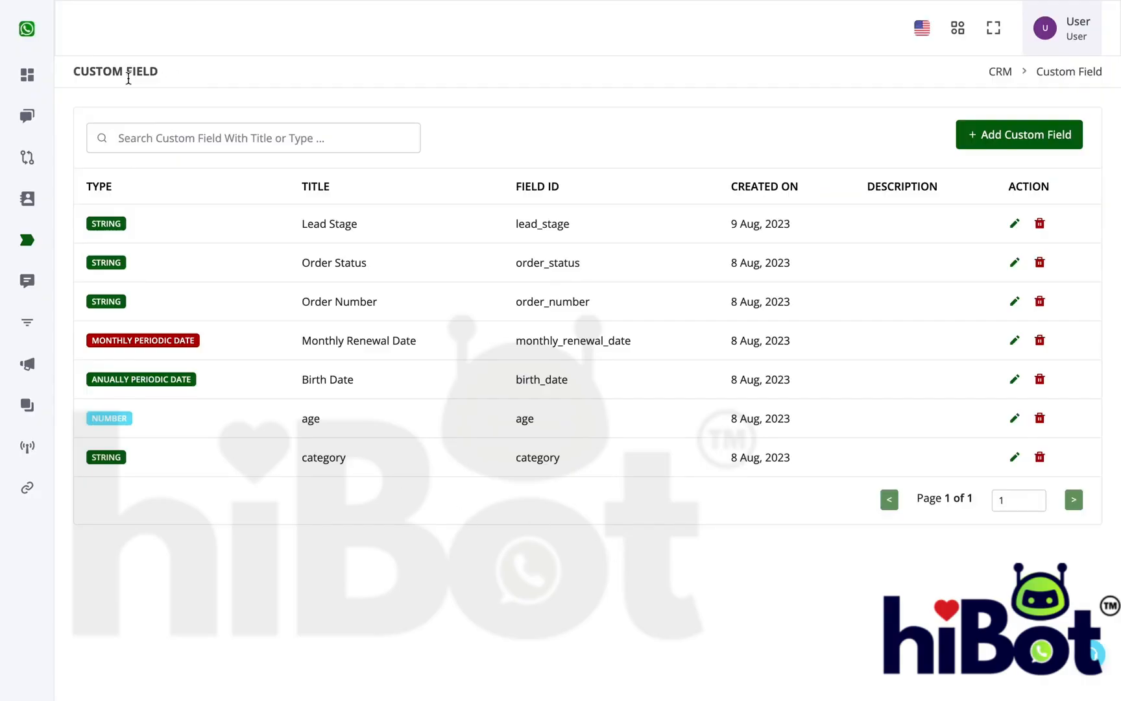
triple_click(128, 78)
left_click(352, 113)
double_click(338, 463)
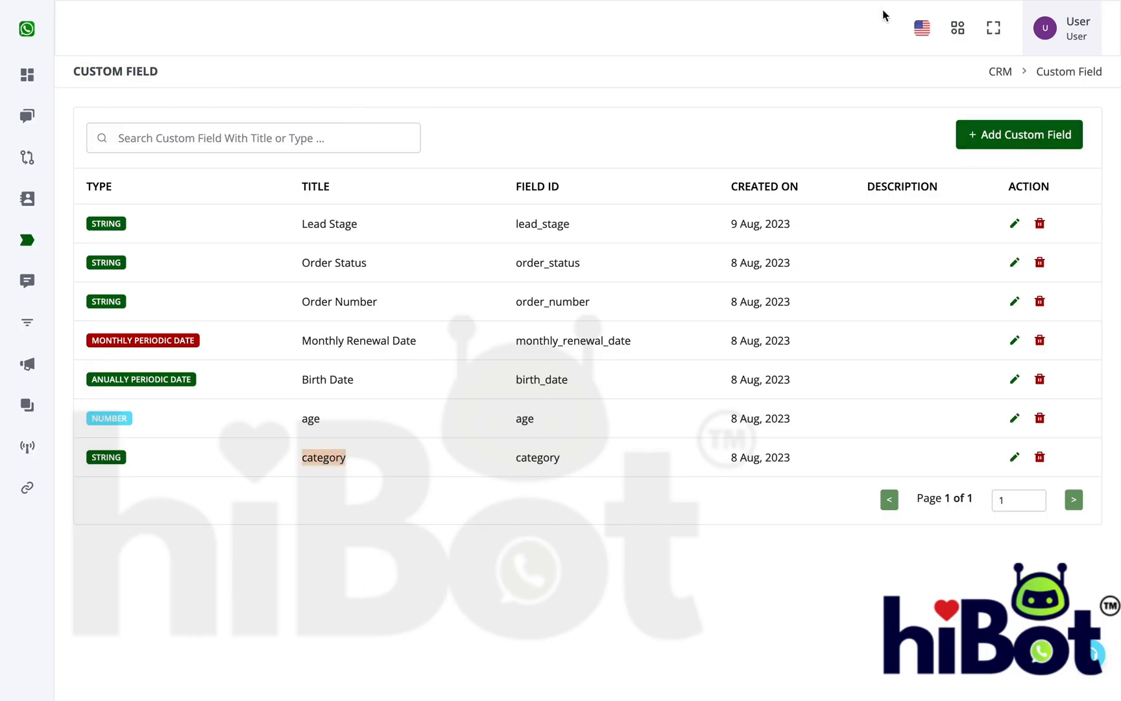
Step: Add a custom field titled City with the field type String and acknowledge its creation
left_click(968, 130)
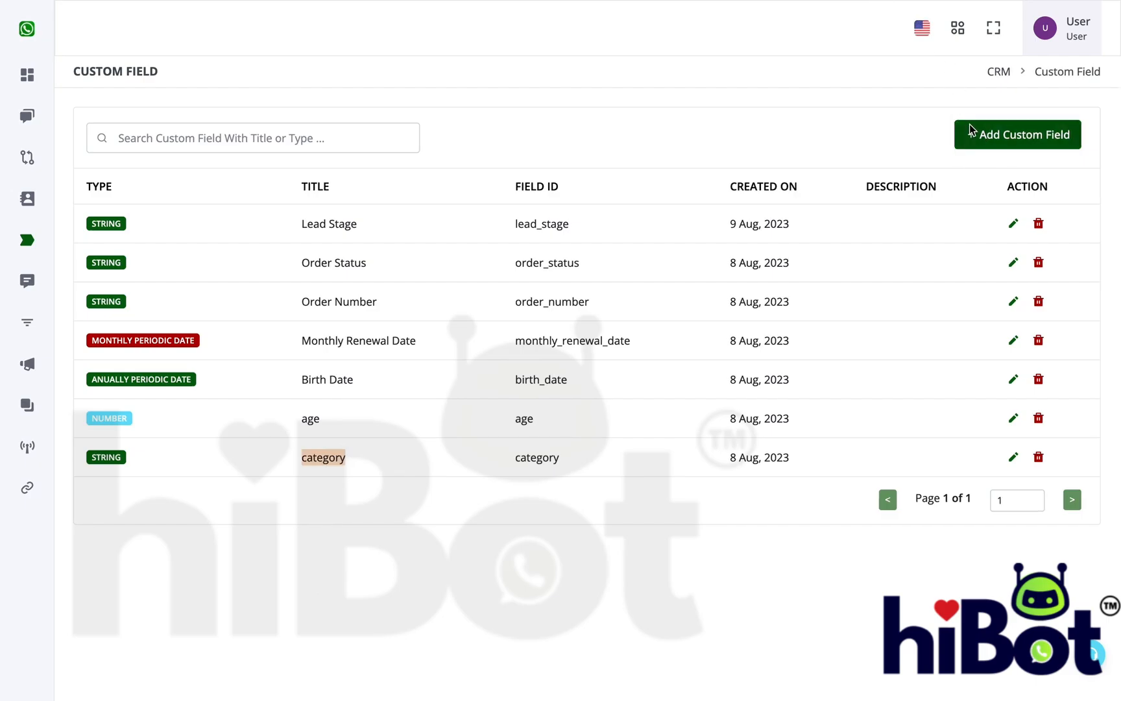
left_click(675, 226)
type("City")
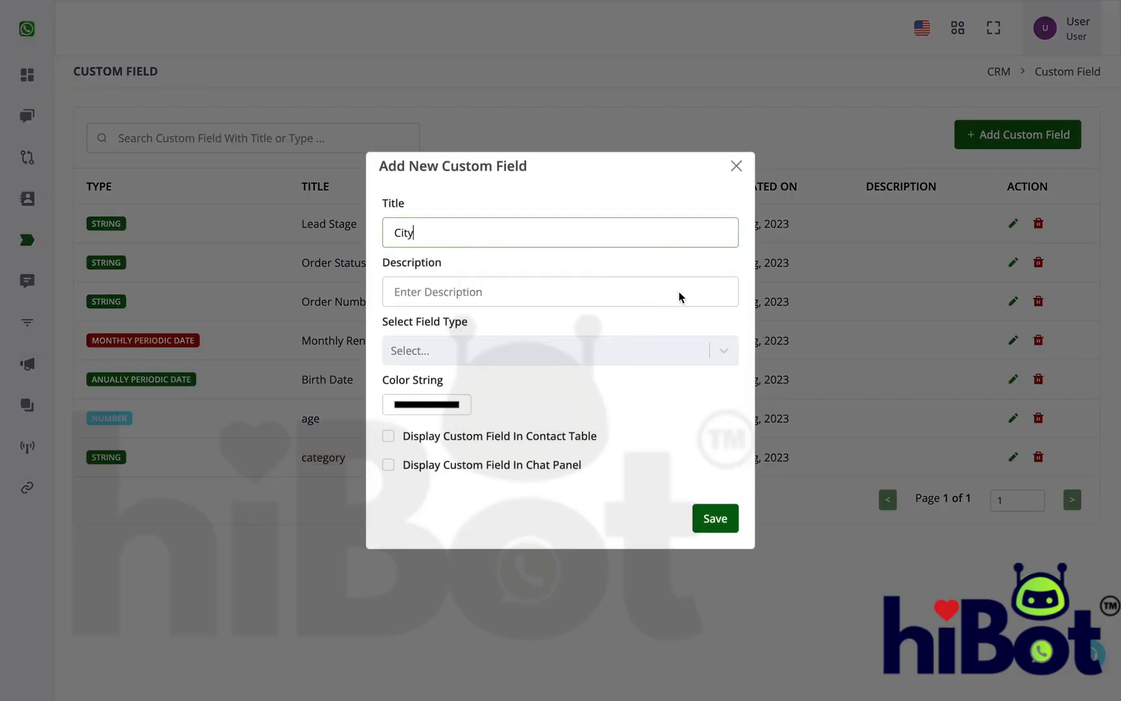
left_click(670, 362)
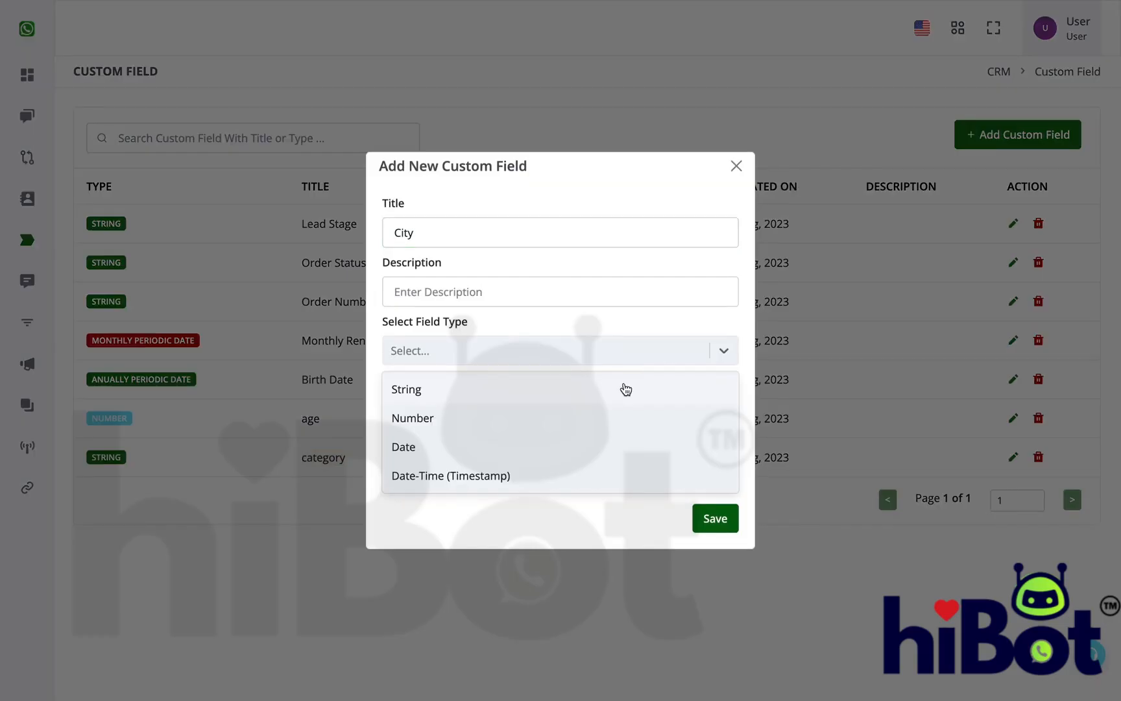
left_click(624, 390)
left_click(713, 517)
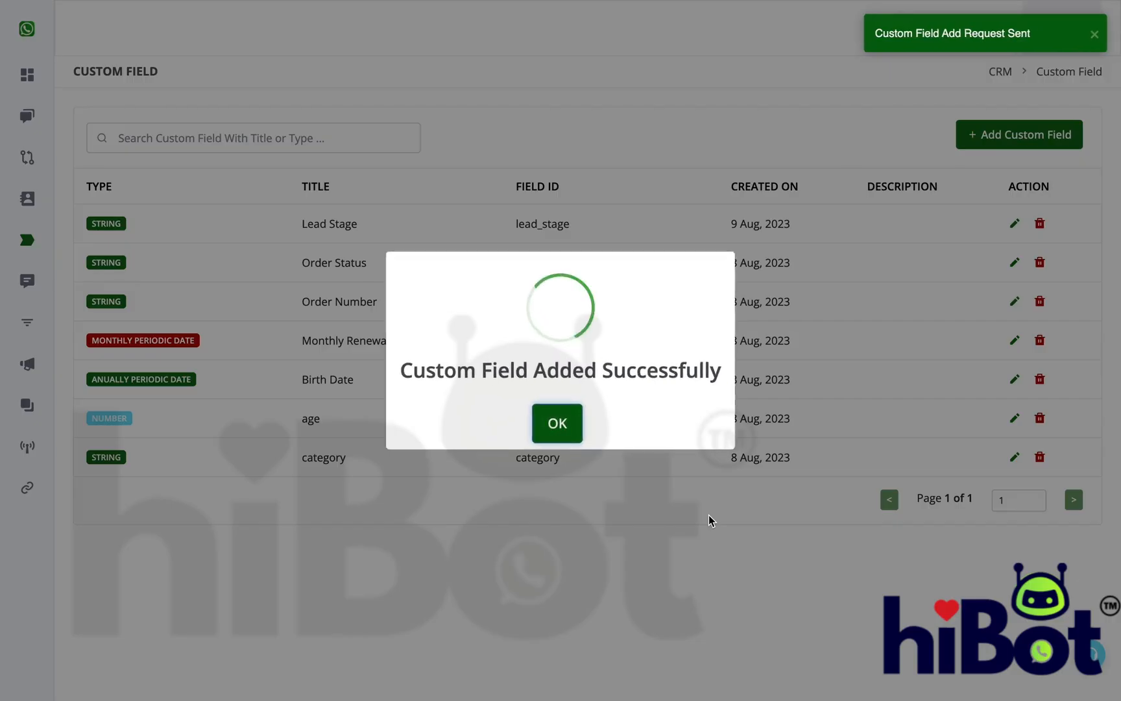
left_click(556, 421)
Step: Add a custom field titled Product Category with the field type String and acknowledge its creation
left_click(1028, 141)
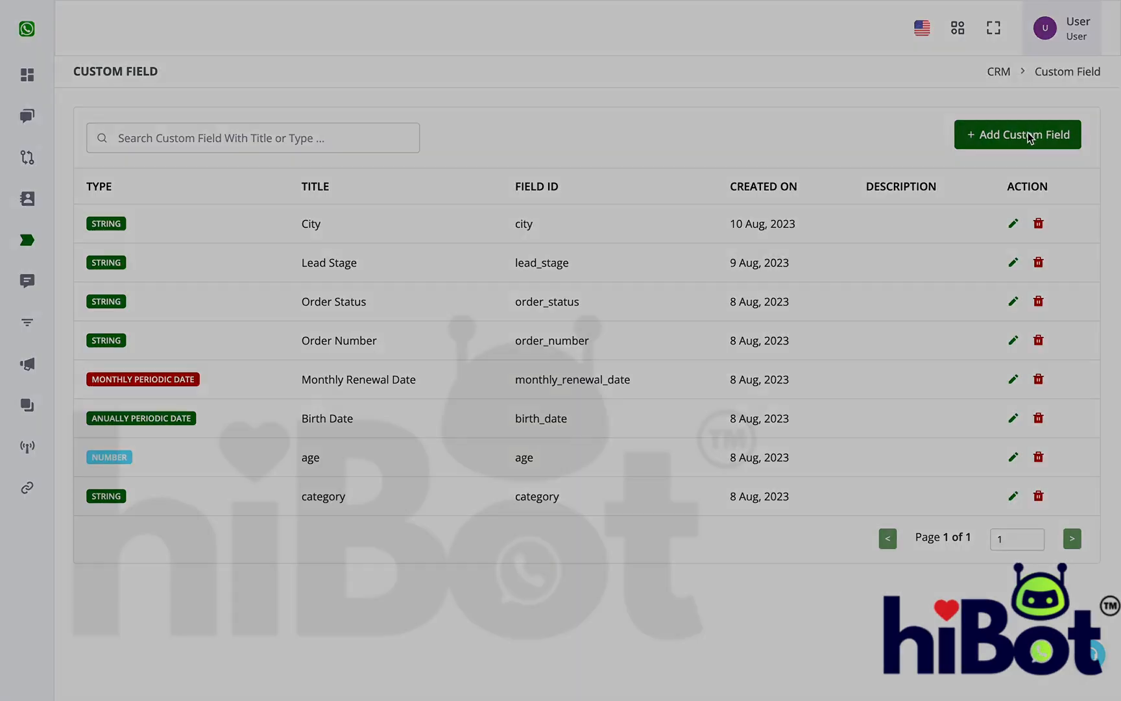
left_click(610, 226)
type("Product Category")
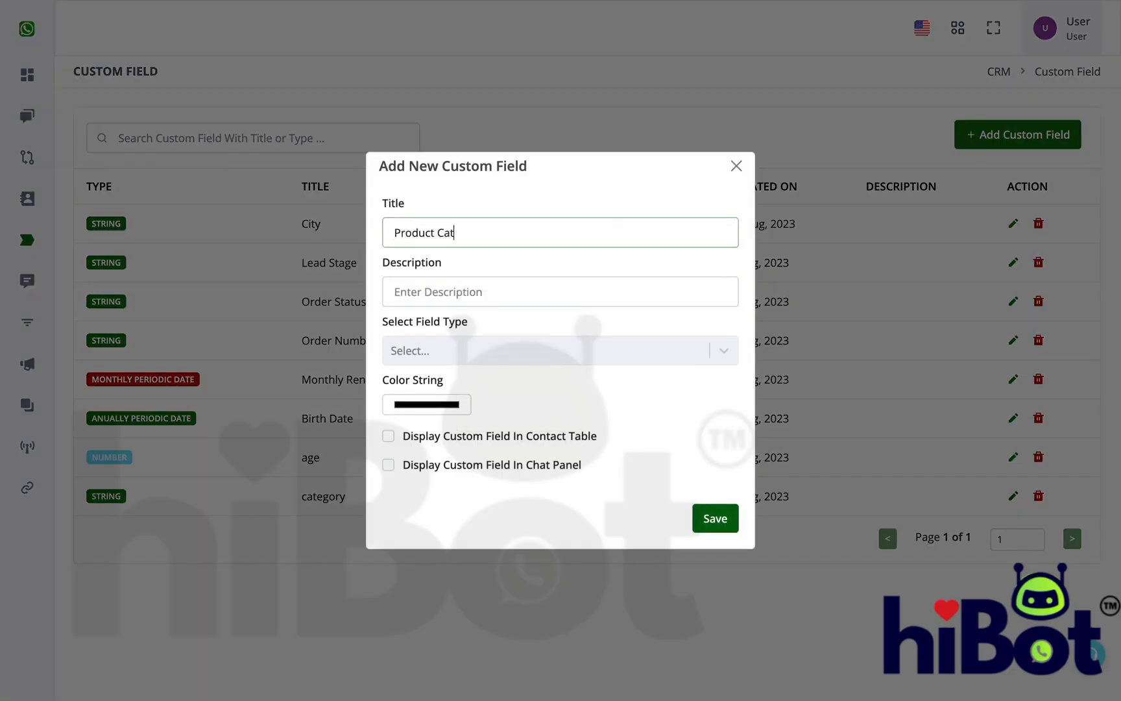
left_click(566, 354)
left_click(558, 387)
left_click(720, 523)
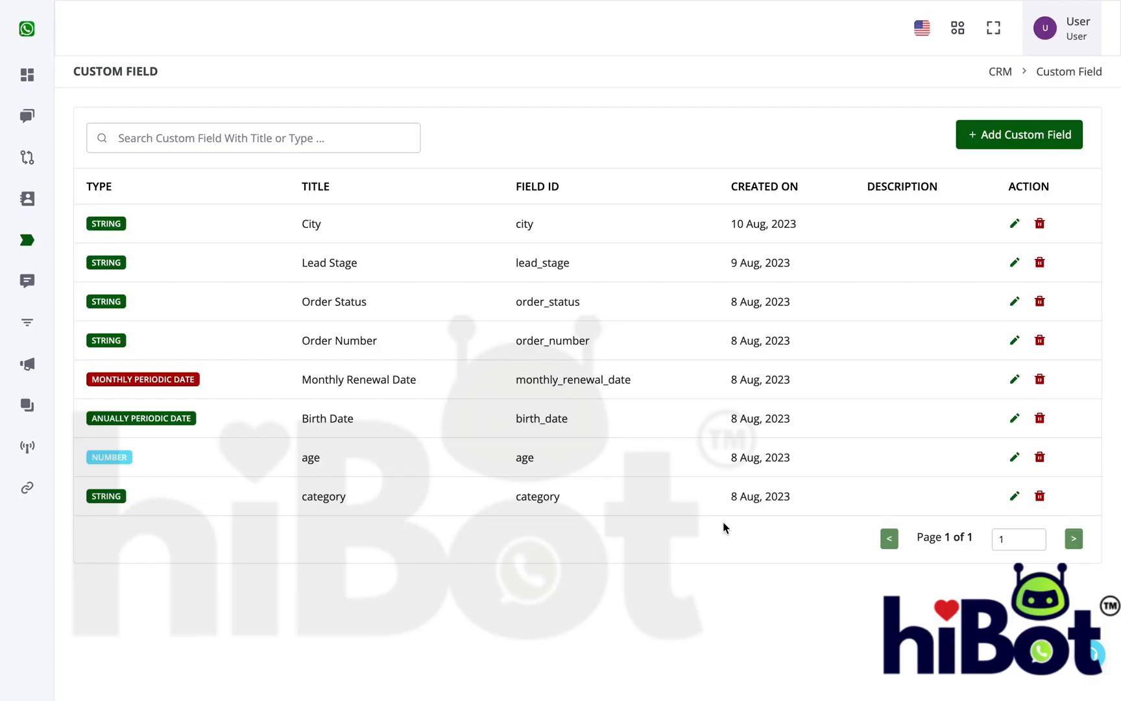
left_click(555, 426)
Step: Go from the custom fields to the All Products overview
mouse_move(1, 105)
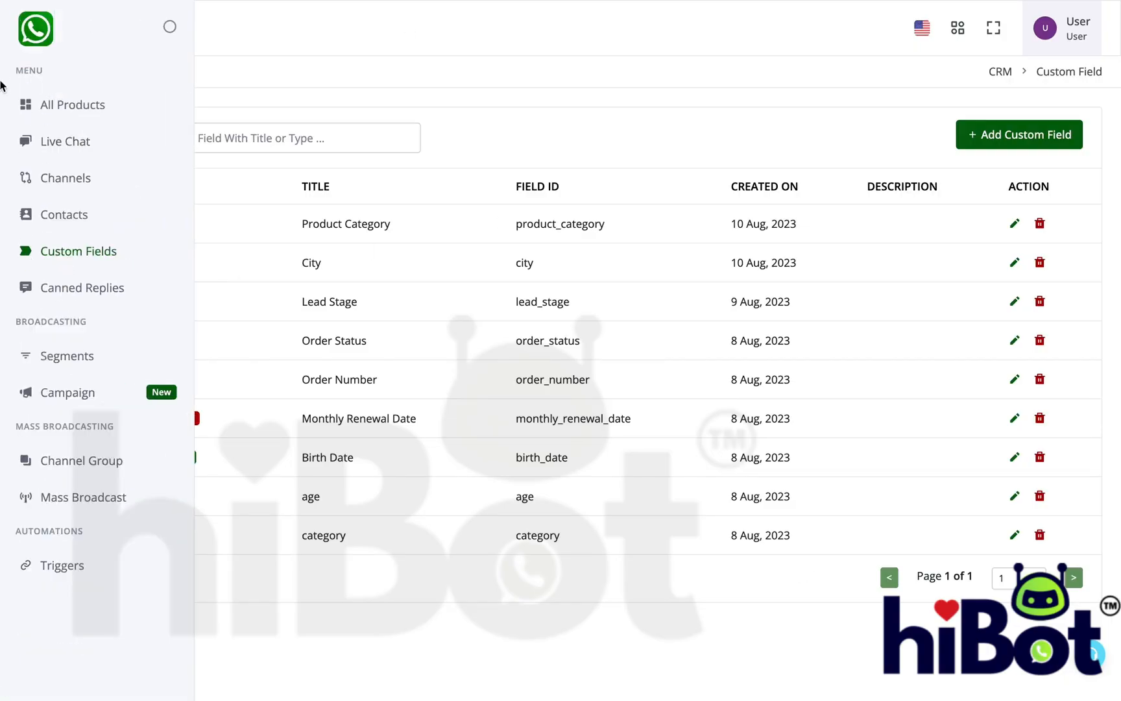
left_click(65, 105)
left_click(273, 551)
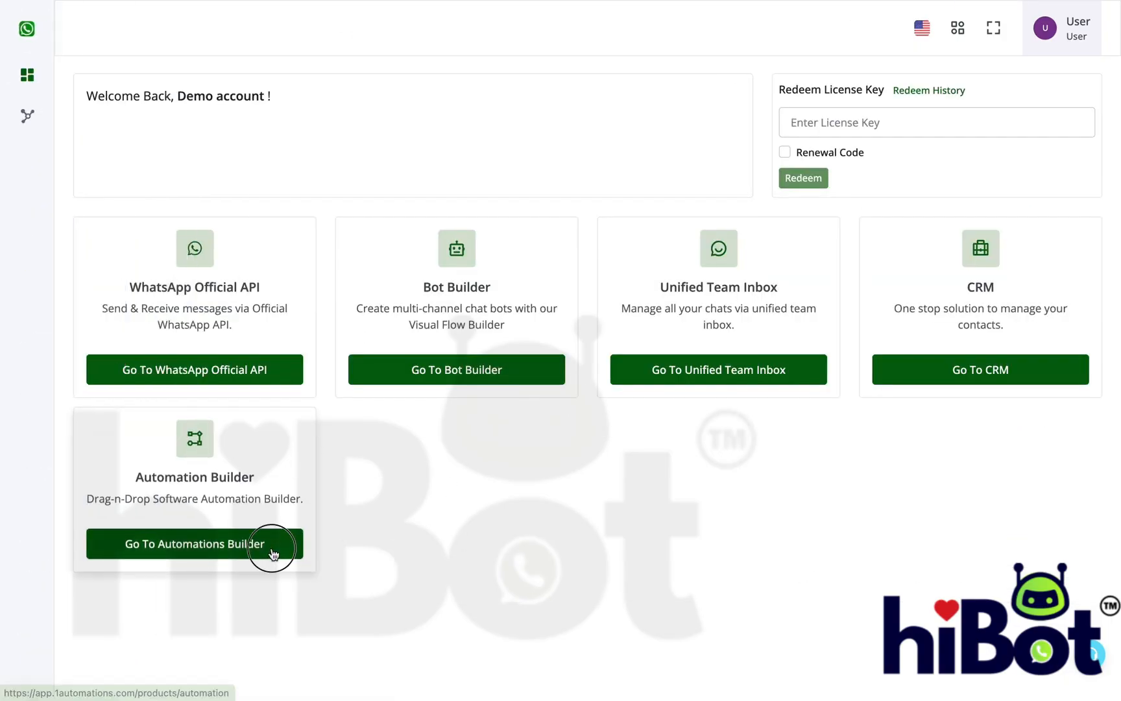
mouse_move(2, 188)
left_click(123, 120)
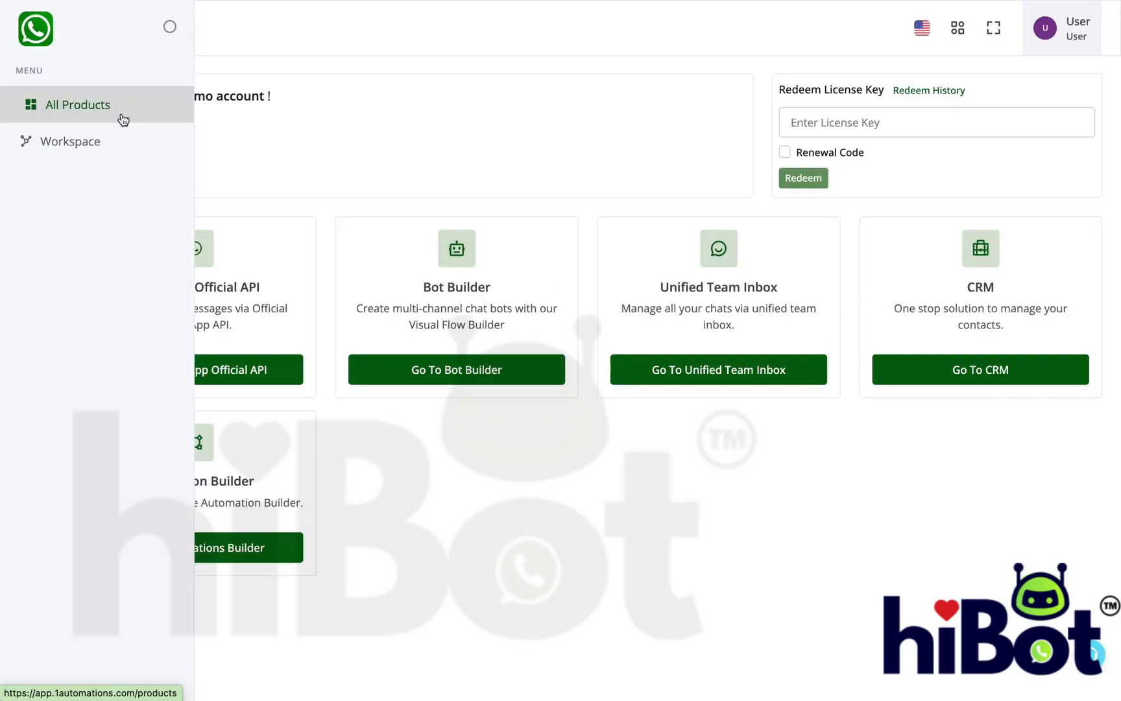
Step: Open the Bot Builder and create a new botflow titled Data Bot
left_click(498, 380)
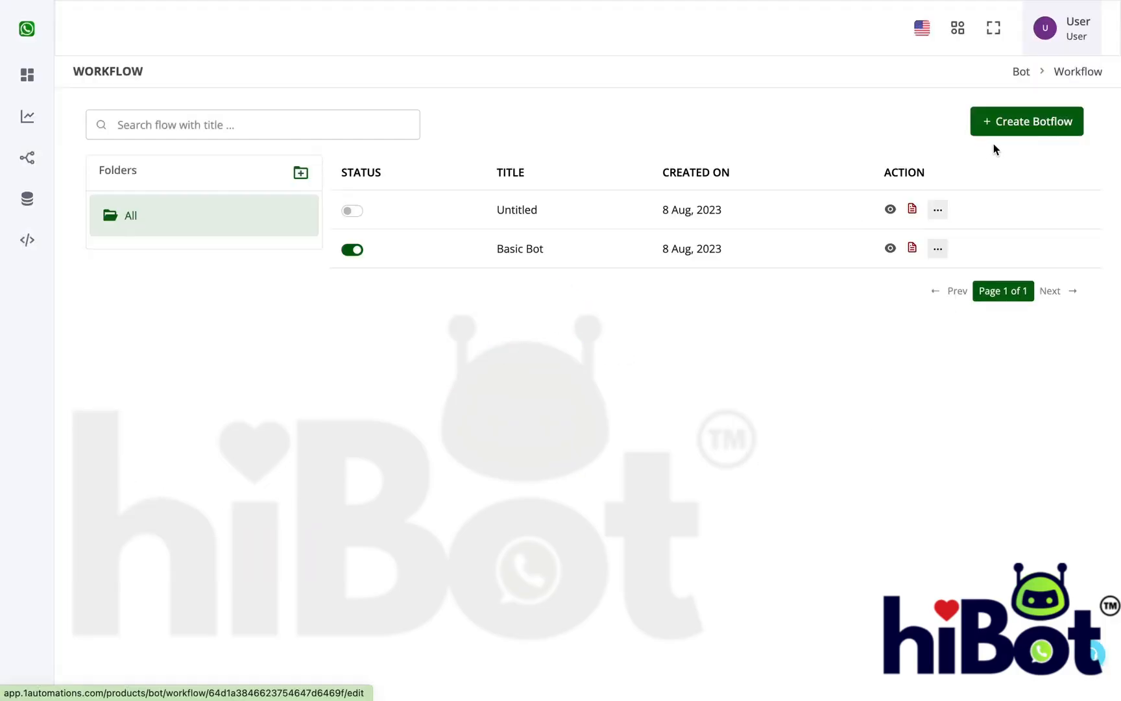
left_click(1004, 122)
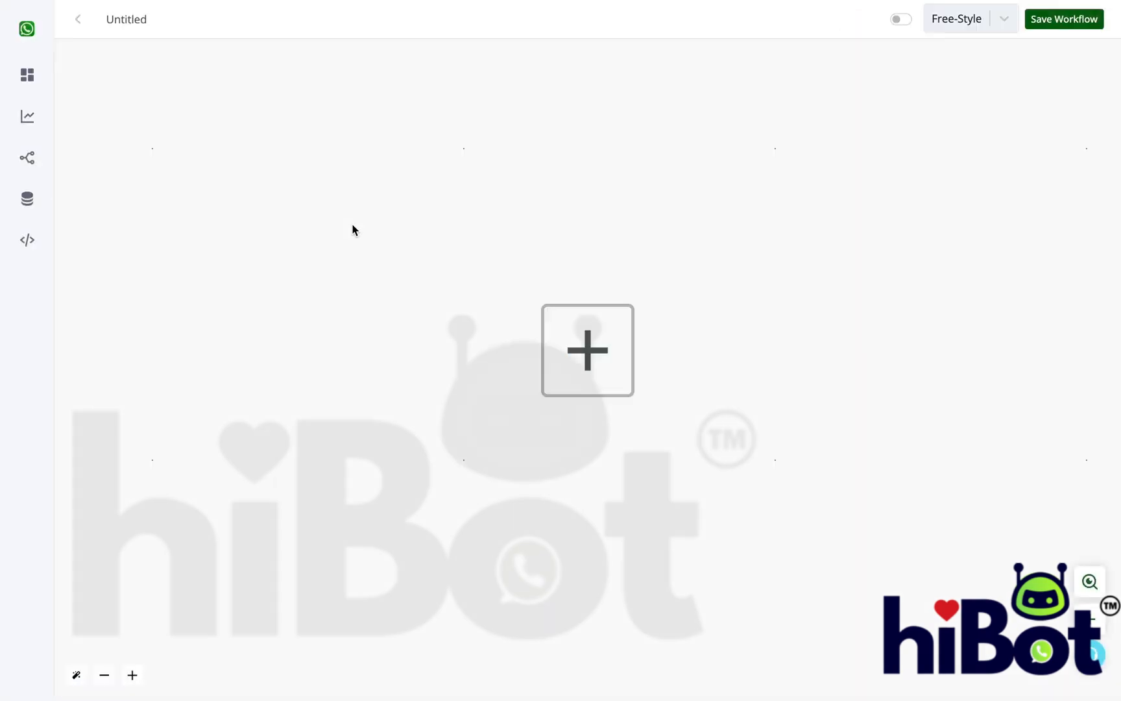
double_click(135, 19)
type("Data Bot")
Step: Start the flow with a WhatsApp Chat Bot trigger of the type Message Match Keyword Condition
left_click(627, 360)
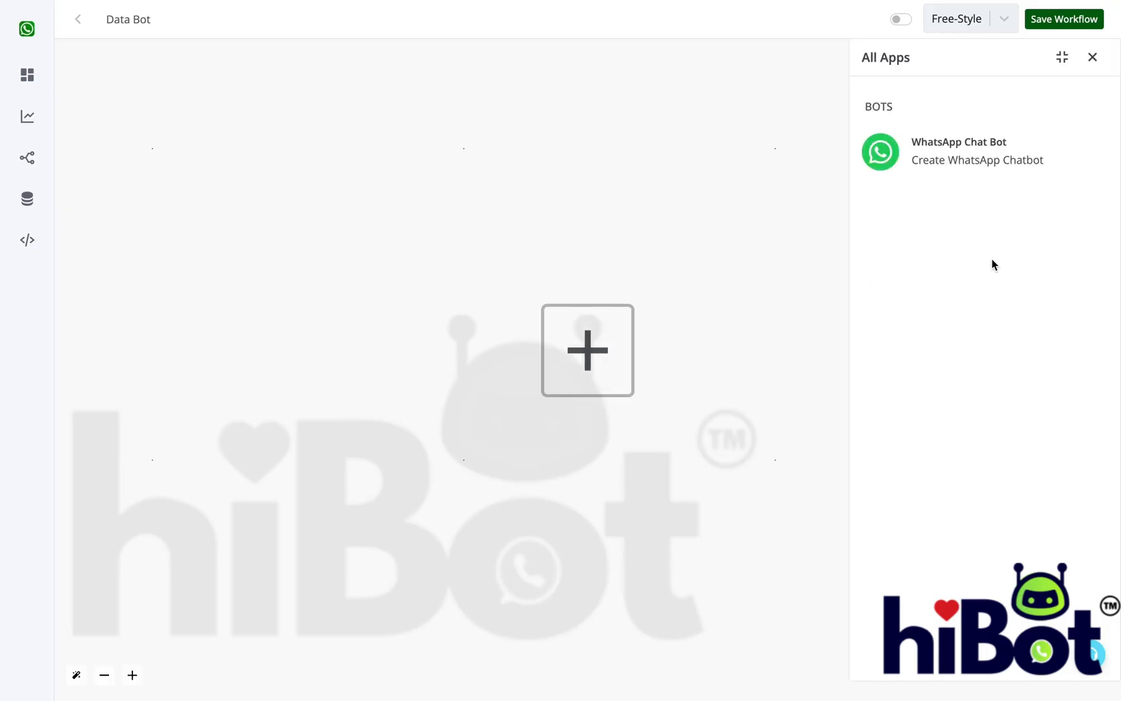
left_click(948, 170)
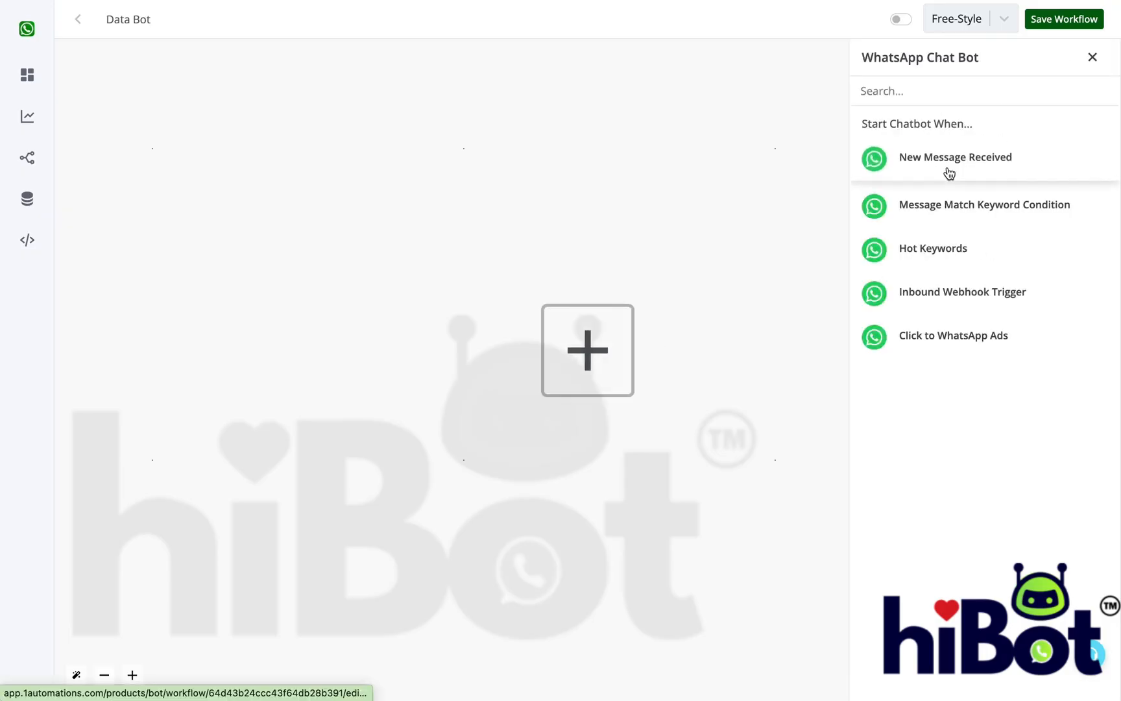
left_click(975, 208)
Step: Set the trigger to Channel #1 with the condition that the incoming message is "Interested", and save it
left_click(989, 179)
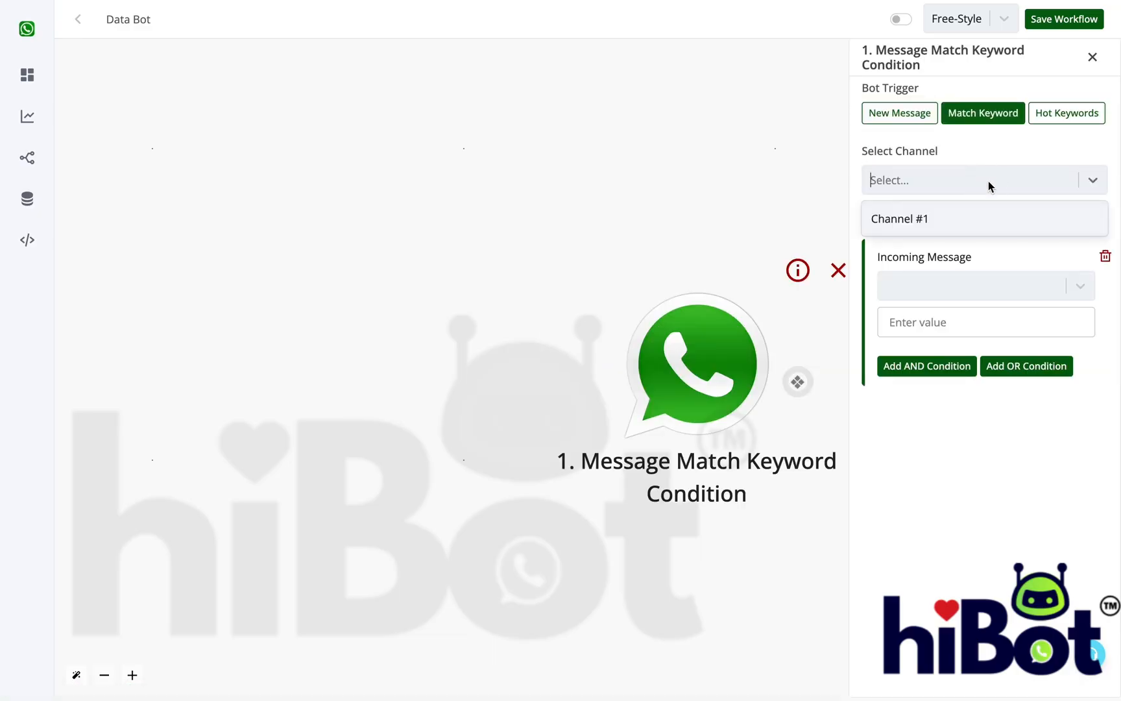
left_click(986, 217)
left_click(983, 286)
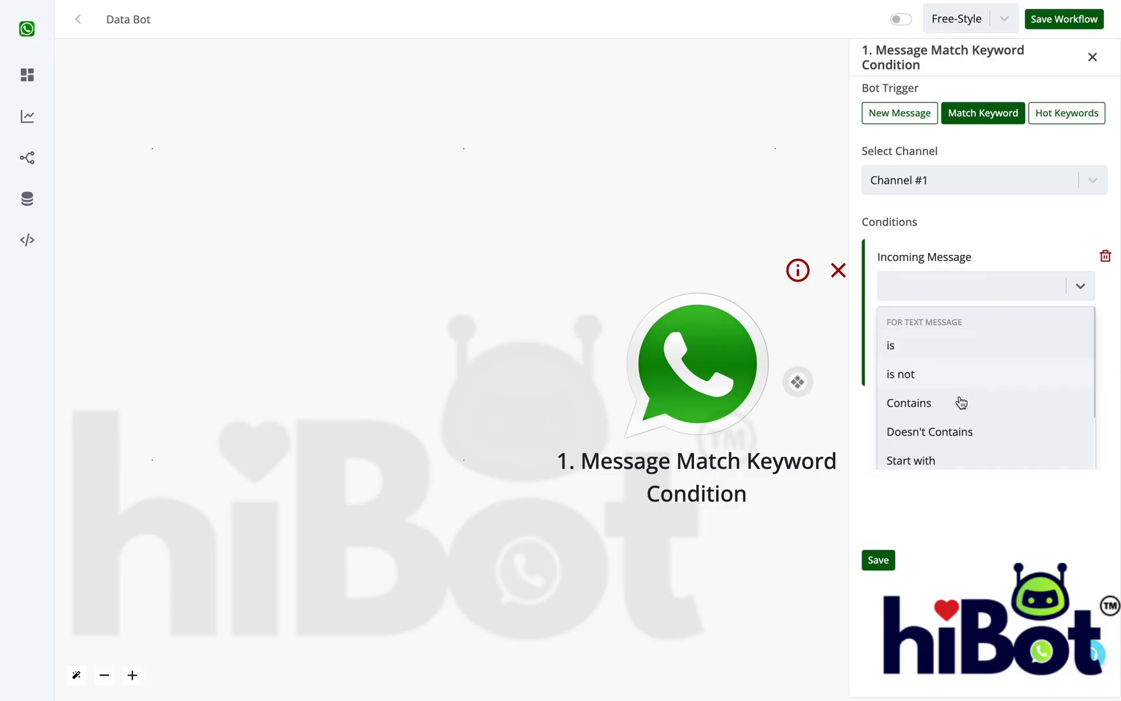
left_click(940, 347)
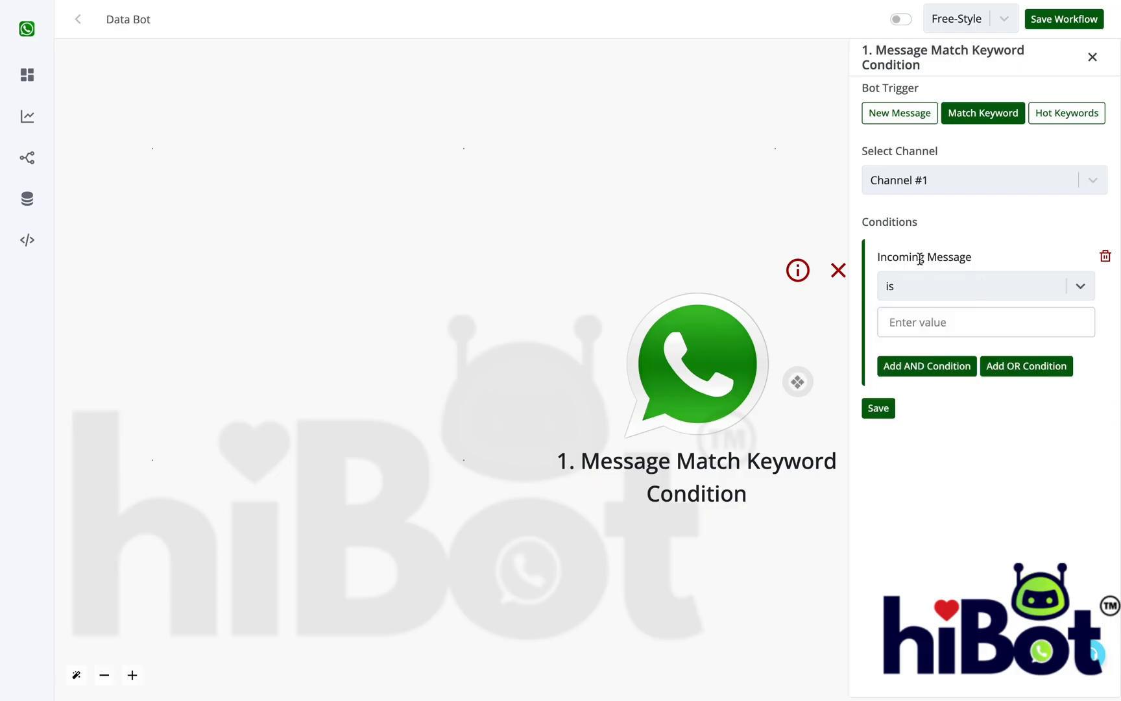
left_click(928, 312)
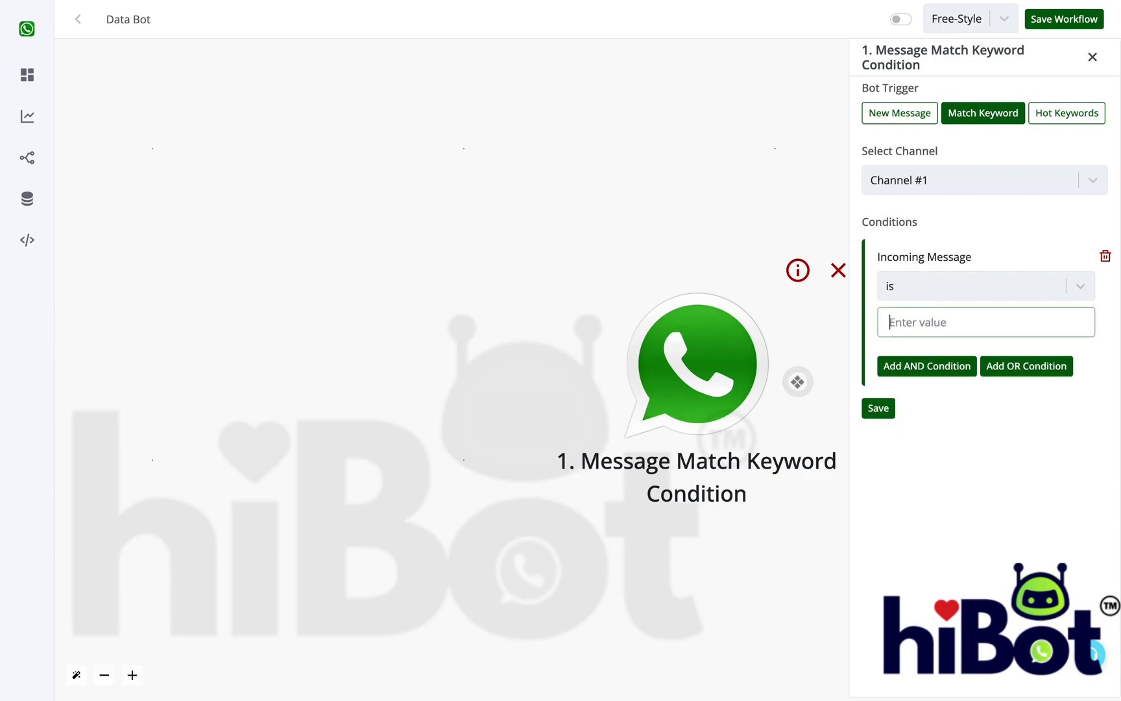
type("Interet")
key("BackSpace")
type("sted")
left_click(880, 409)
Step: Attach a Send Message action of the text type after the keyword trigger
left_click(798, 382)
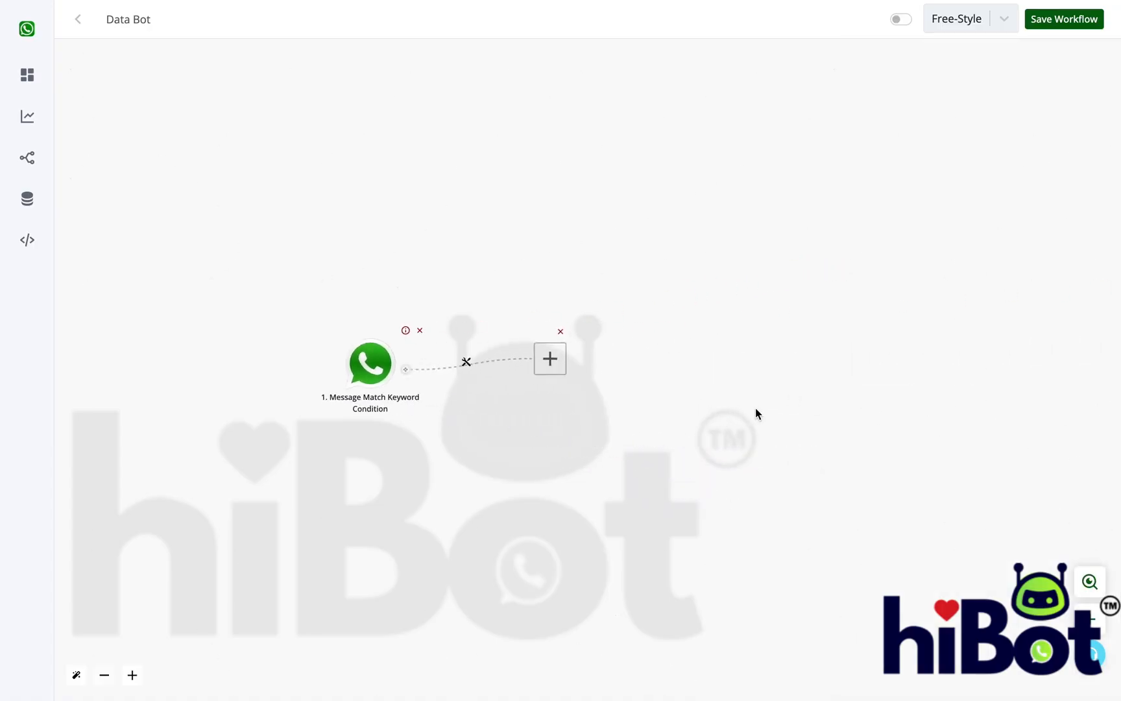
left_click(561, 361)
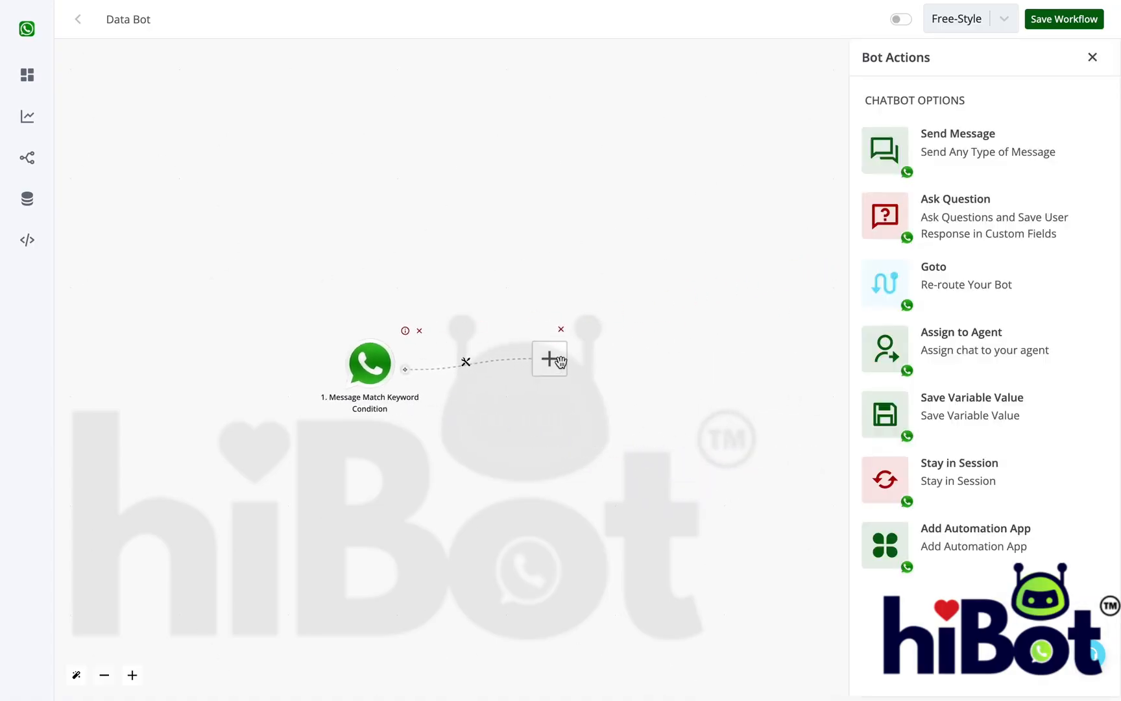
left_click(1020, 158)
left_click(1009, 133)
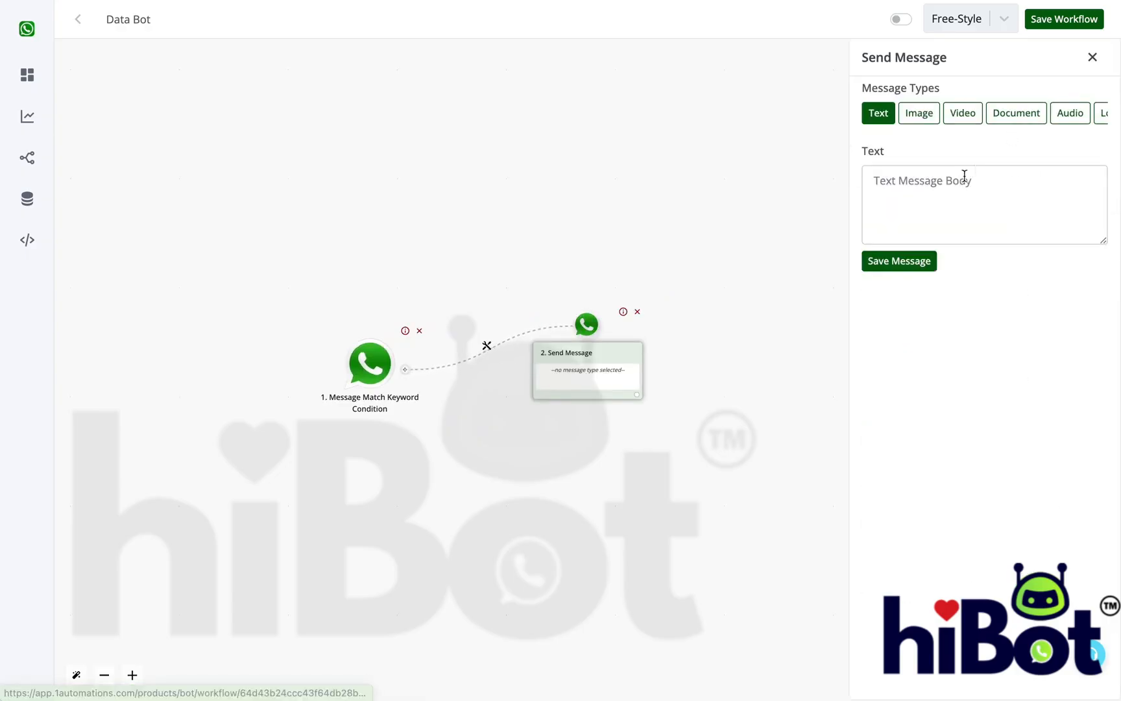
Step: Write and save the message "Hello {{name}}, Thanks for your interest. kindly let us know the below details so our sales team can get in touch with you"
left_click(951, 188)
type("H")
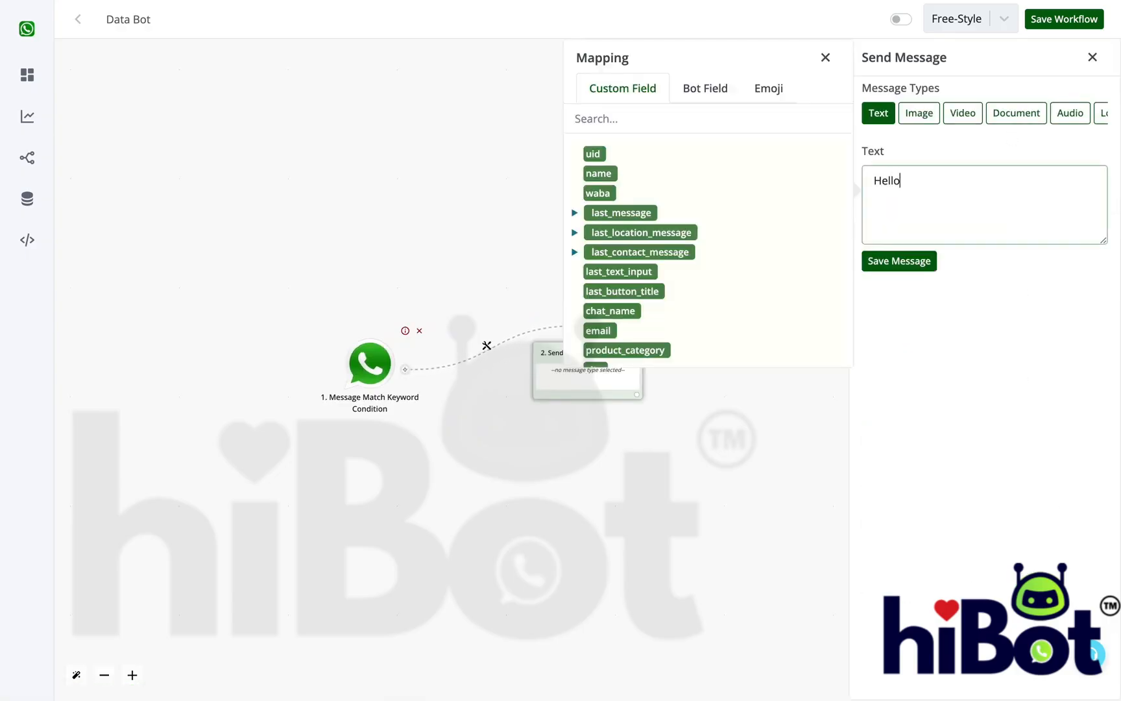
type("ello")
left_click(601, 174)
type("Thanls for your interest.")
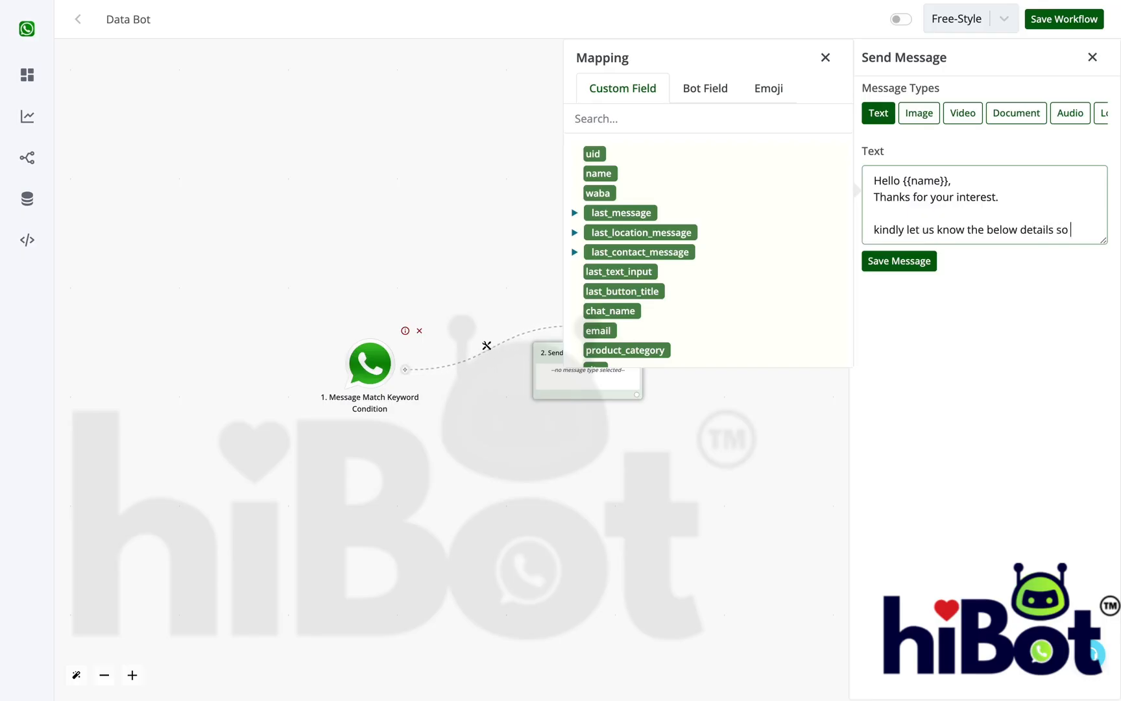
type("our sales team can get")
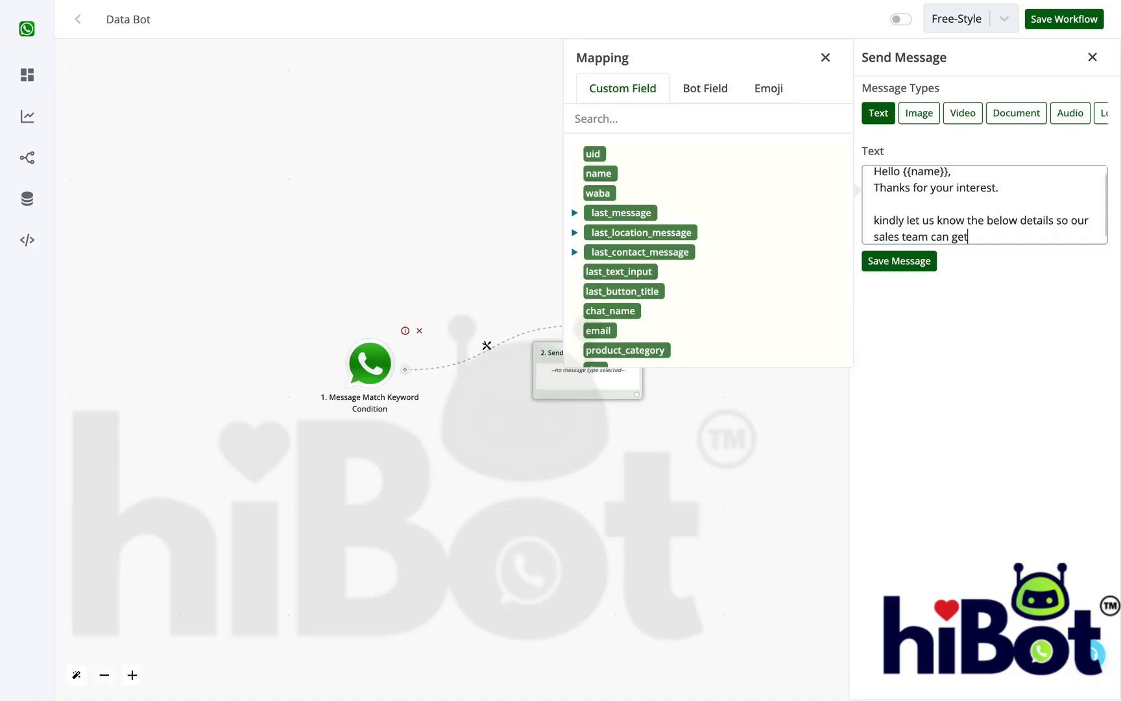
type(" in touch with you")
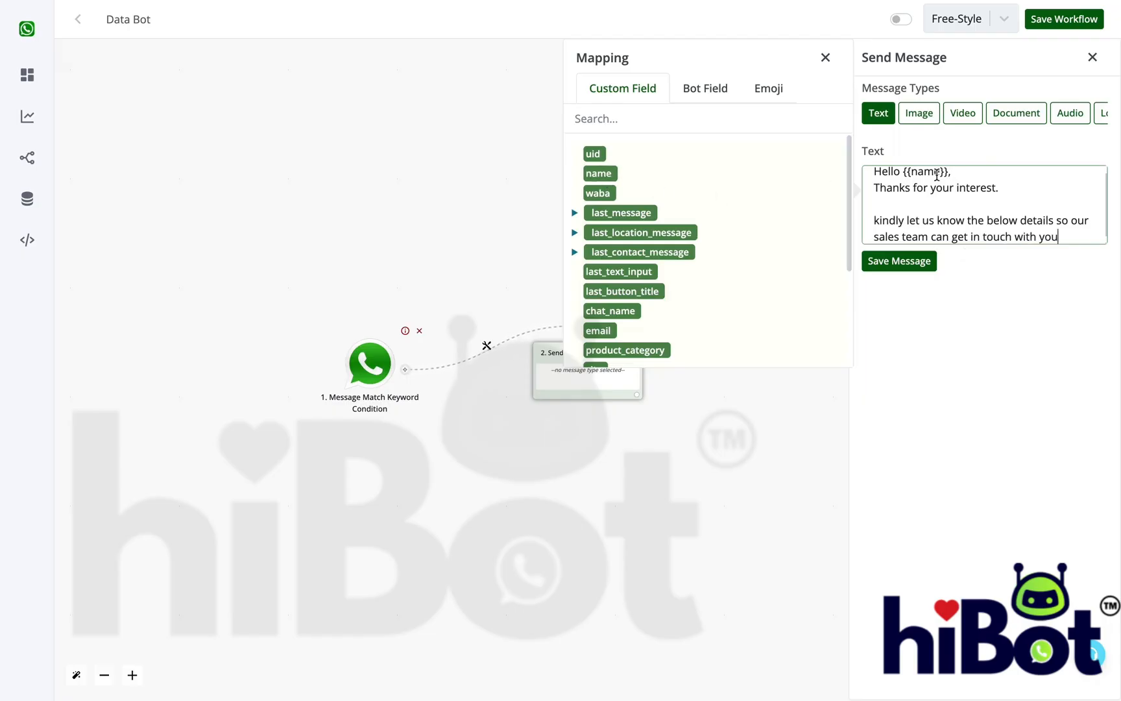
left_click_drag(946, 173, 905, 183)
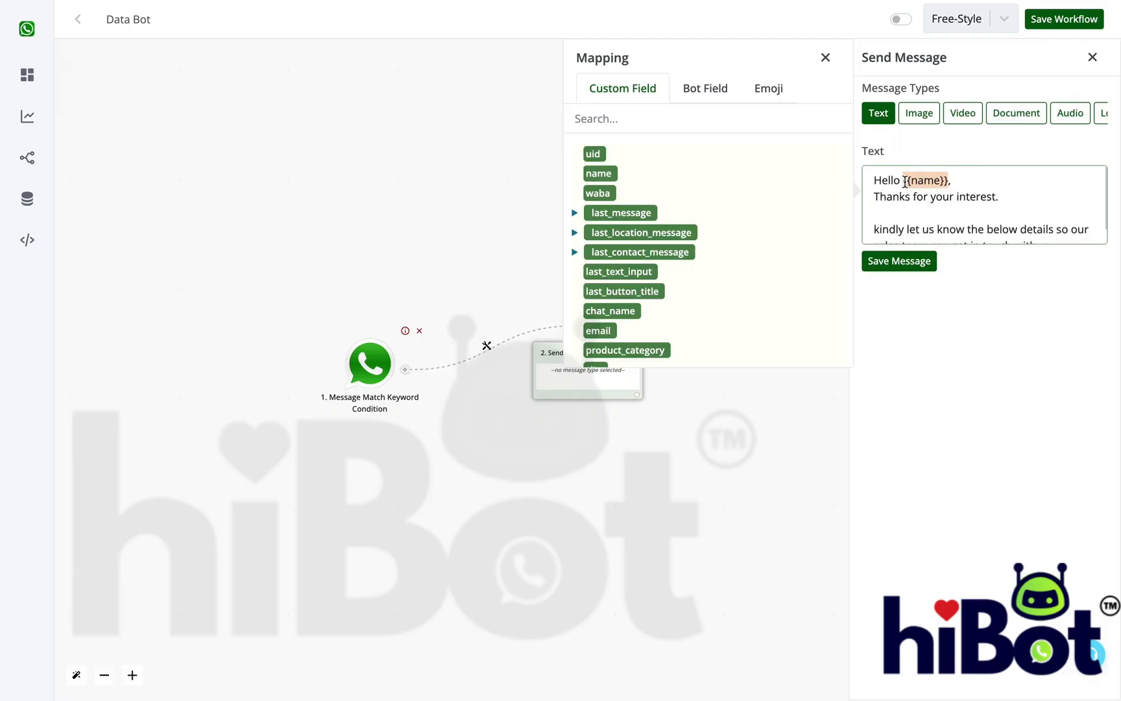
left_click(899, 261)
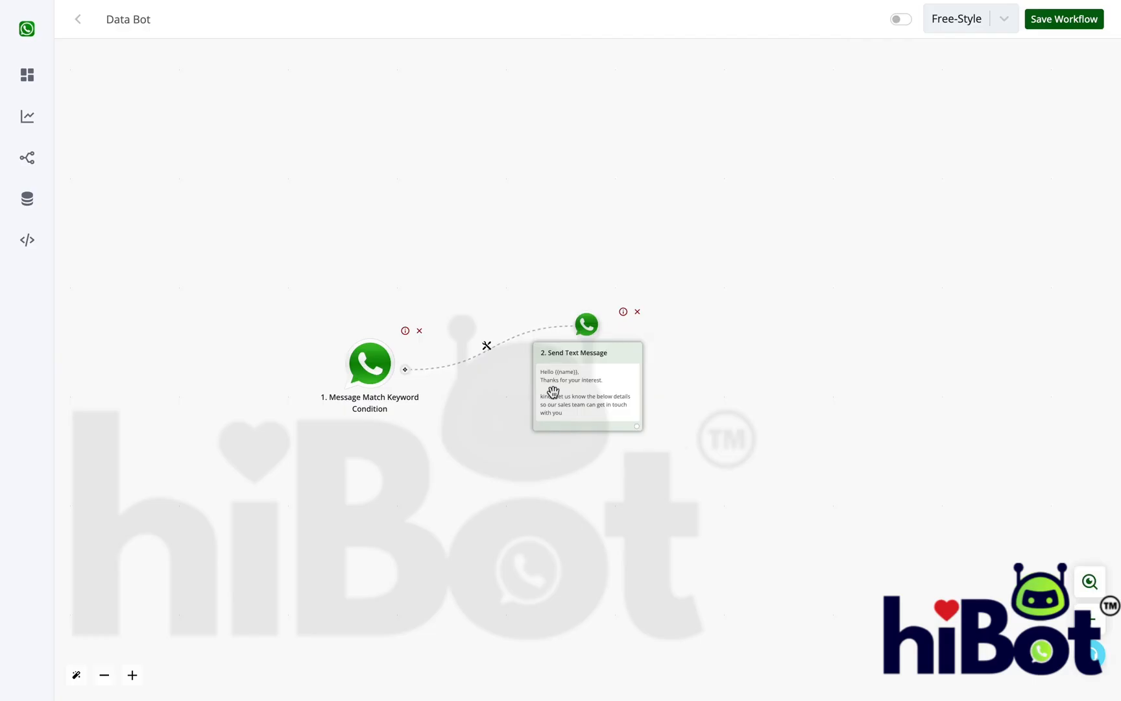
Step: Attach an Ask Question action of the Text Message type after the text message block
left_click(636, 426)
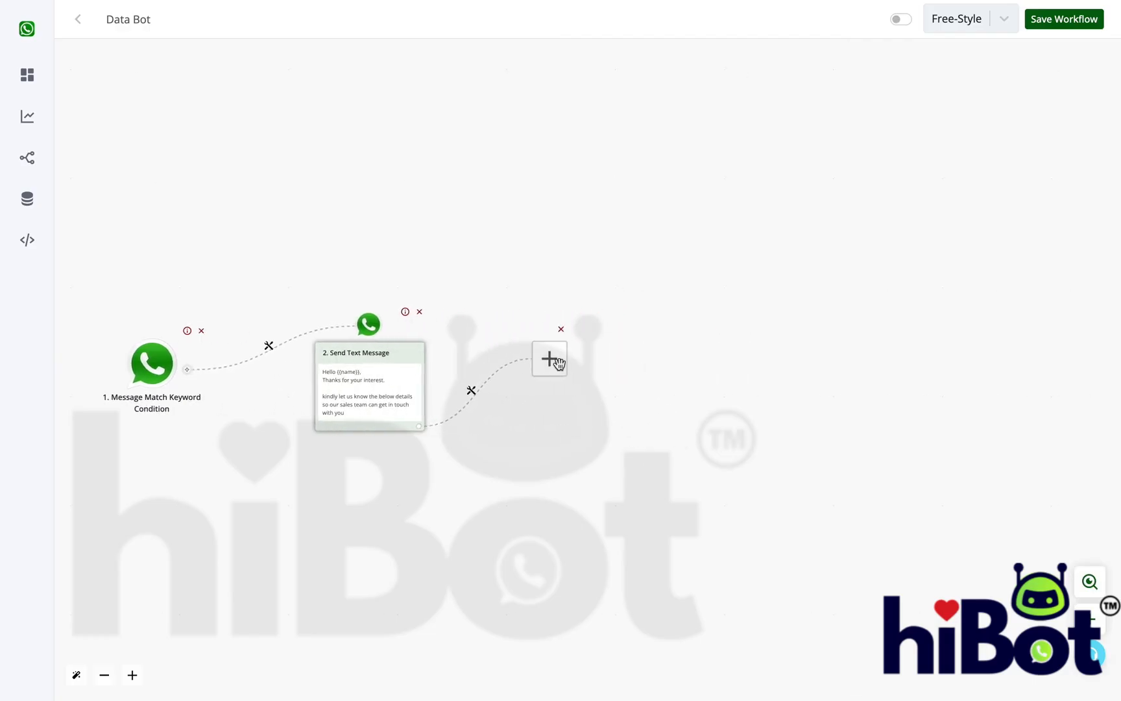
left_click(559, 362)
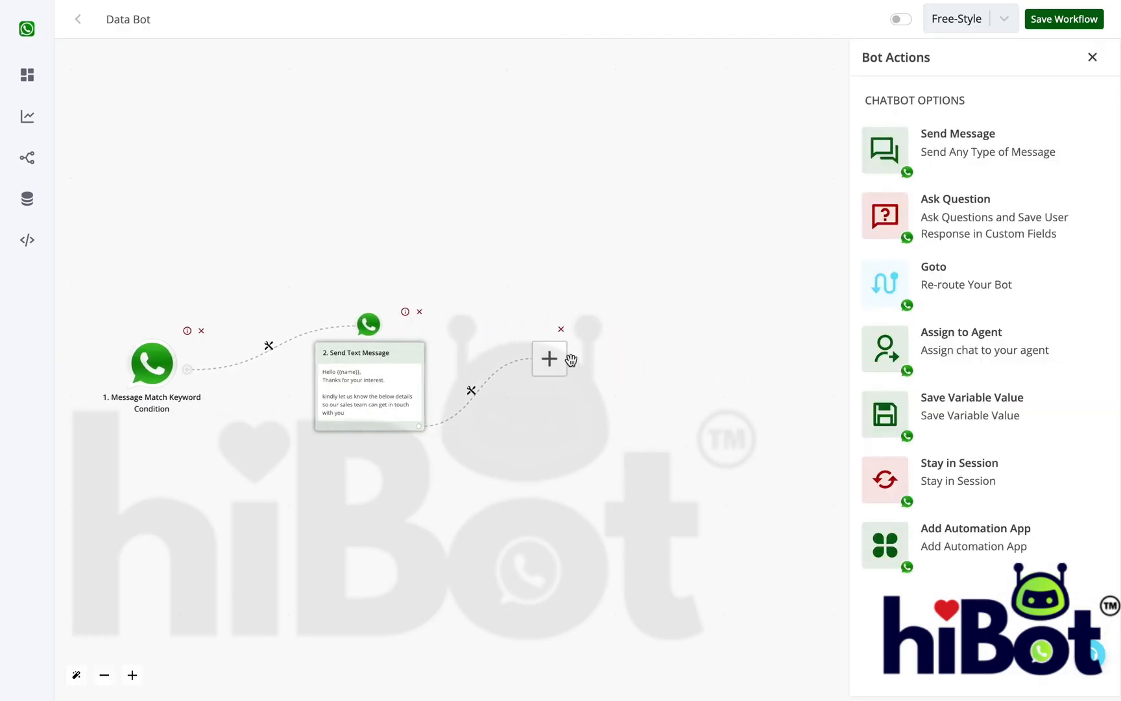
left_click(960, 220)
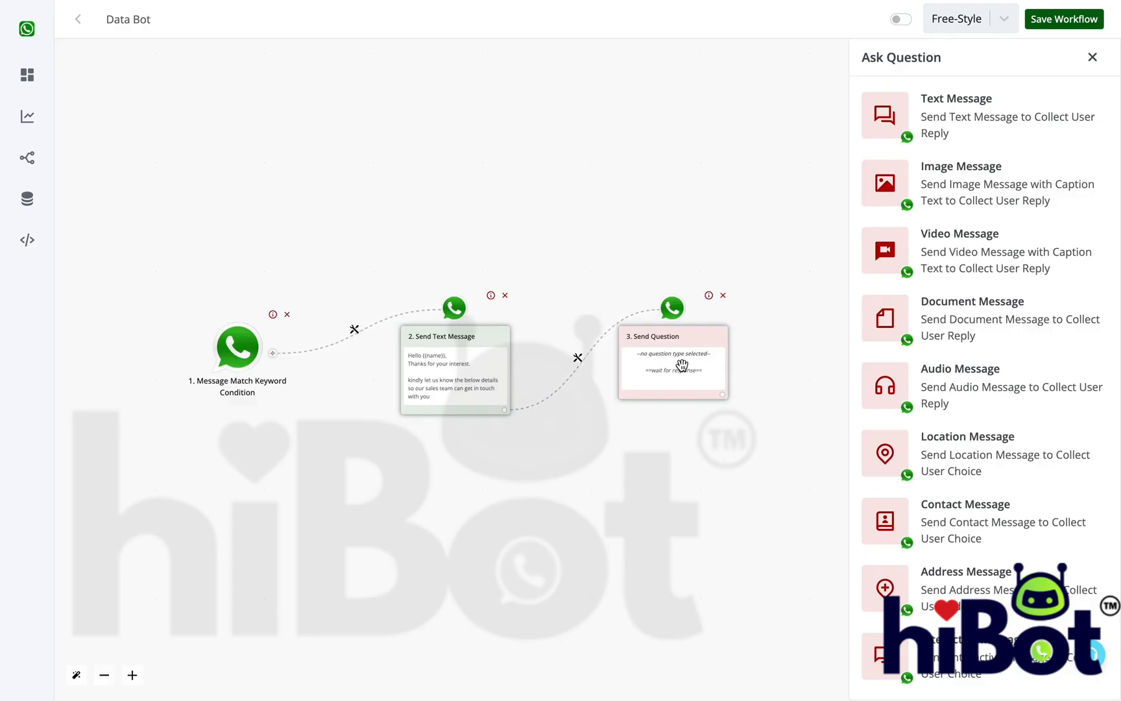
left_click_drag(695, 495, 572, 484)
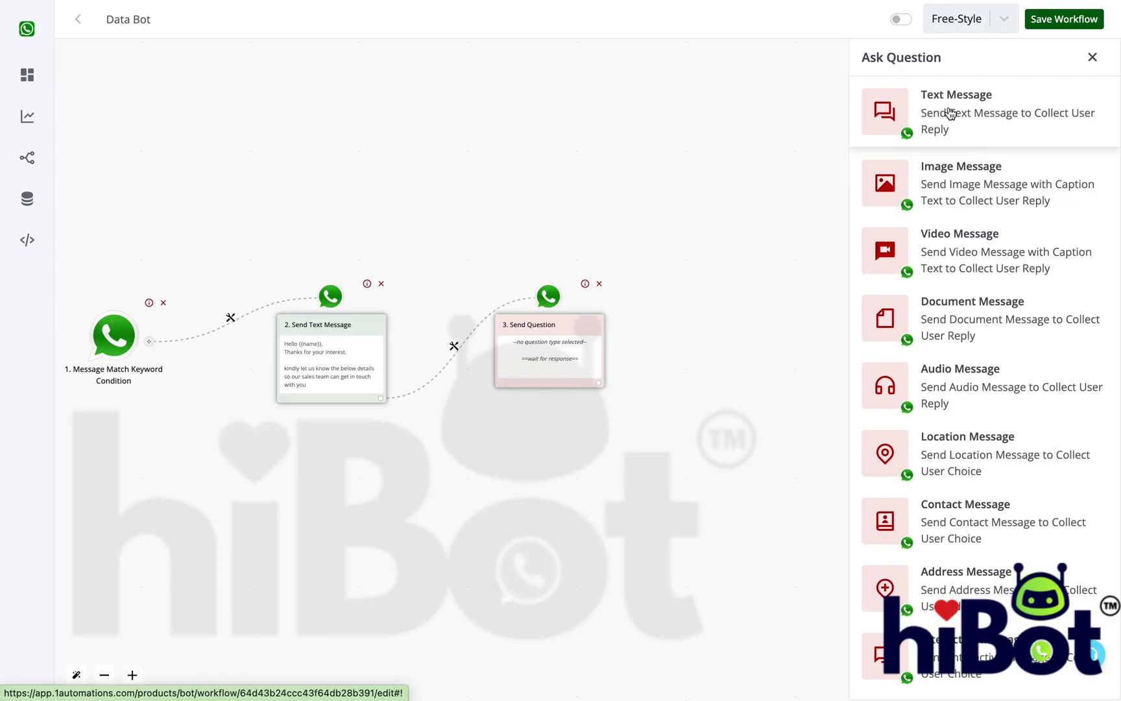
left_click(973, 97)
Step: Enter "Let us know your city ?" as the text of the question
left_click(942, 214)
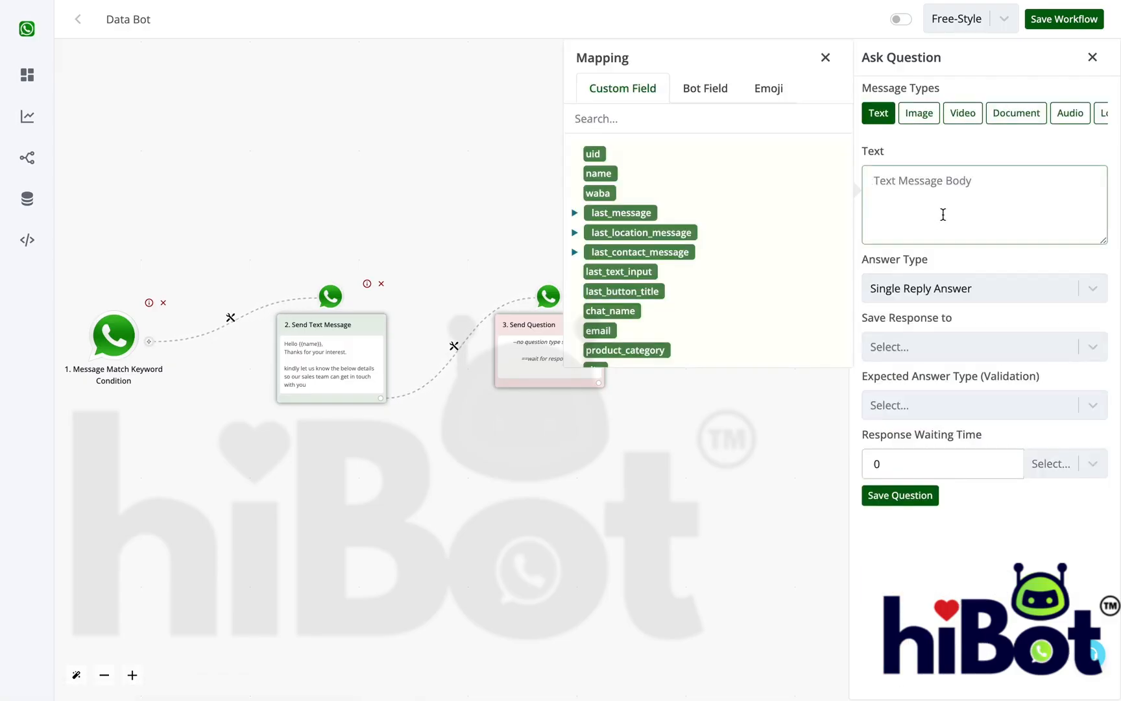
type("Le")
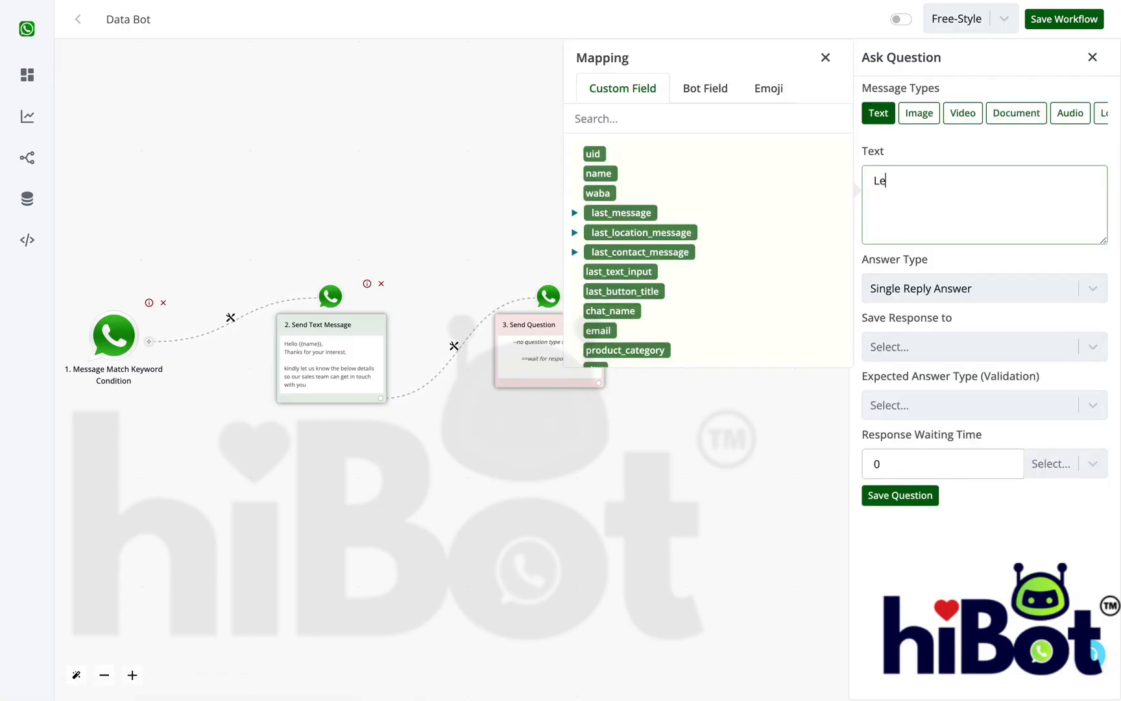
type("t us know your city ?")
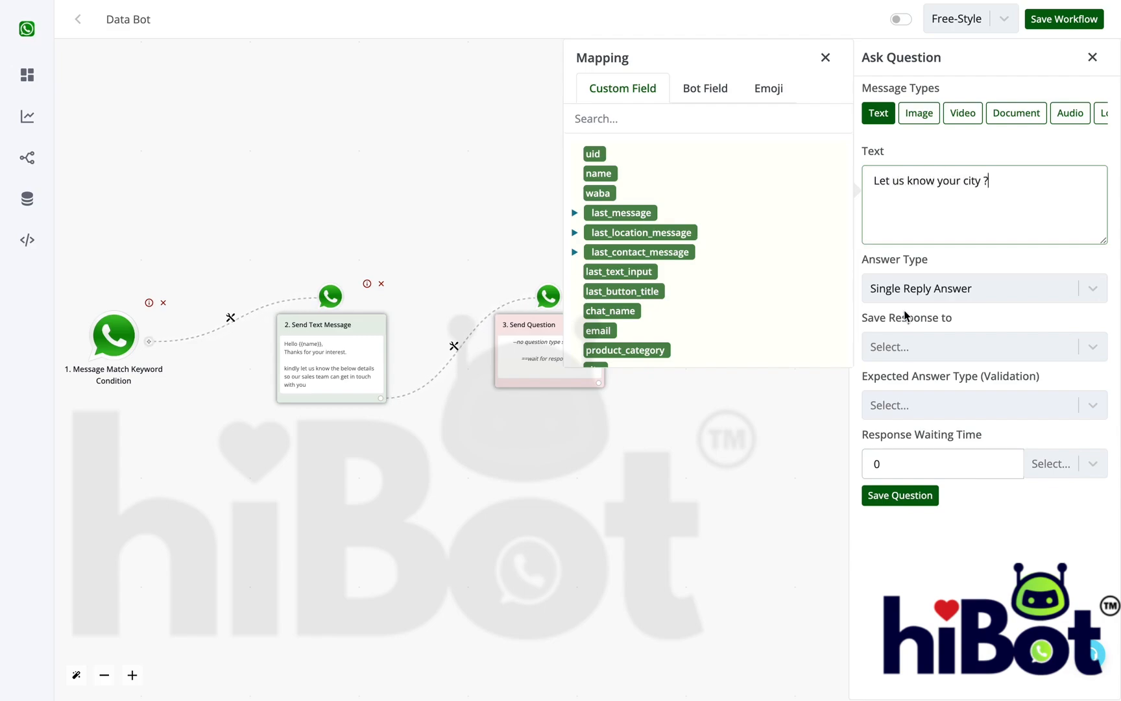
Step: Save the city question's response to the City field and set the expected answer type to Text
left_click(870, 318)
left_click(963, 345)
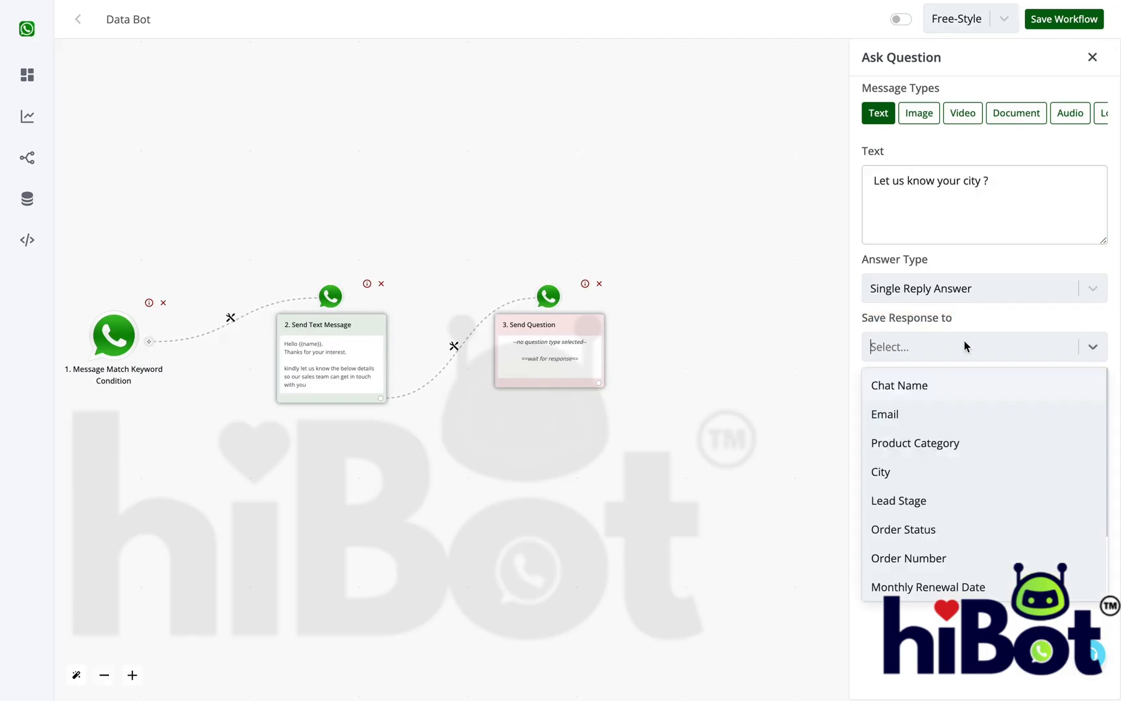
left_click(917, 472)
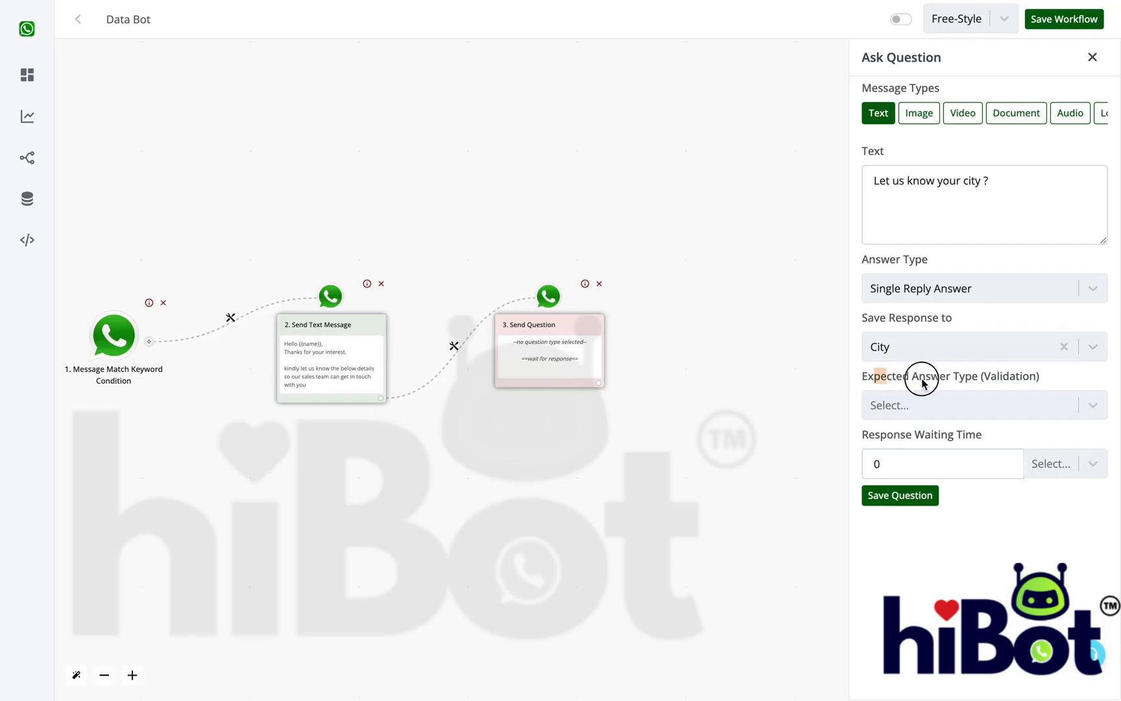
left_click(966, 405)
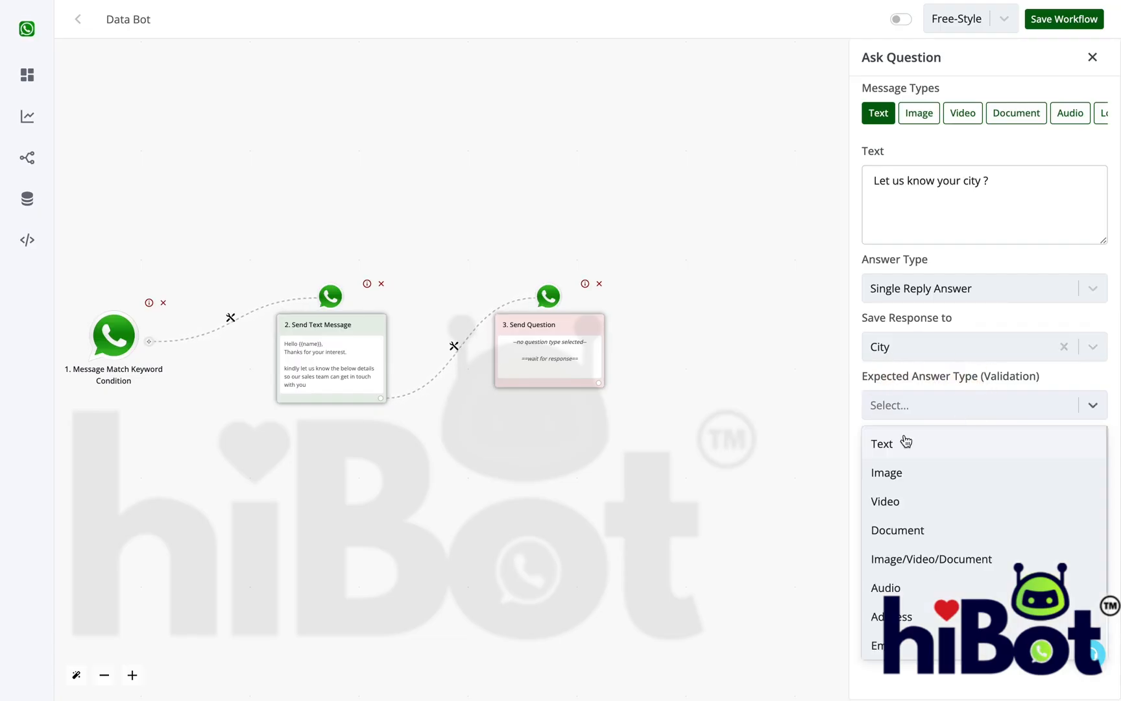
left_click(922, 446)
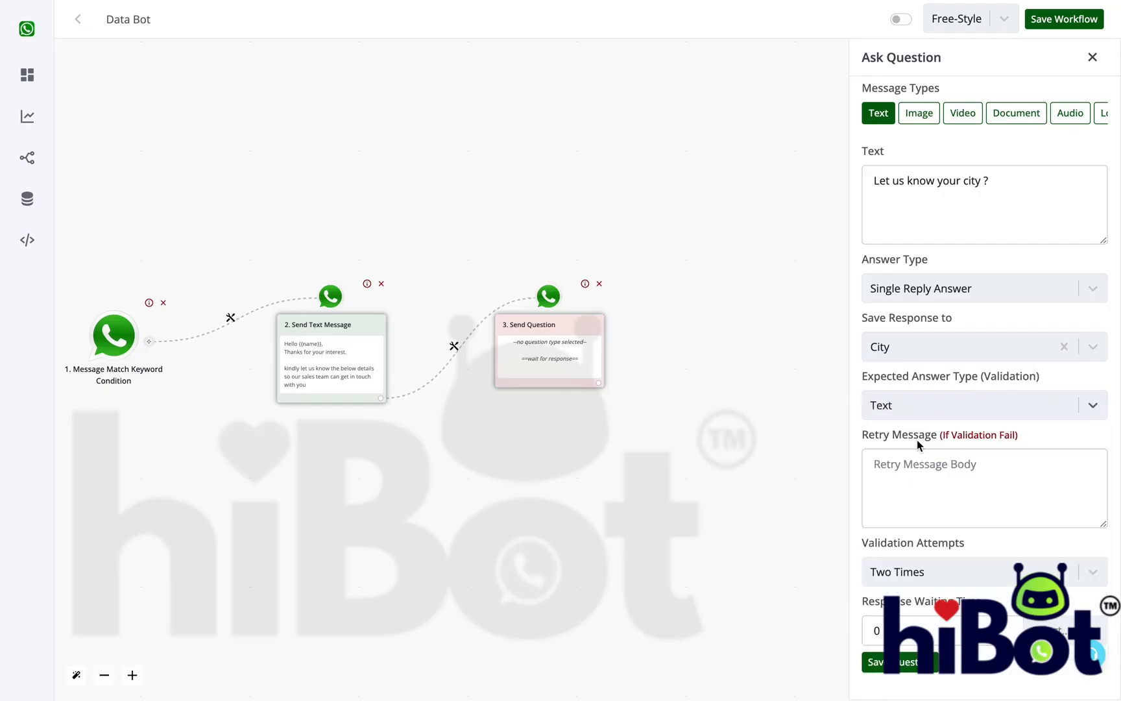
Step: Enter "Kindly enter in text format only" as the retry message for failed validation
left_click(900, 478)
left_click(825, 341)
left_click(889, 483)
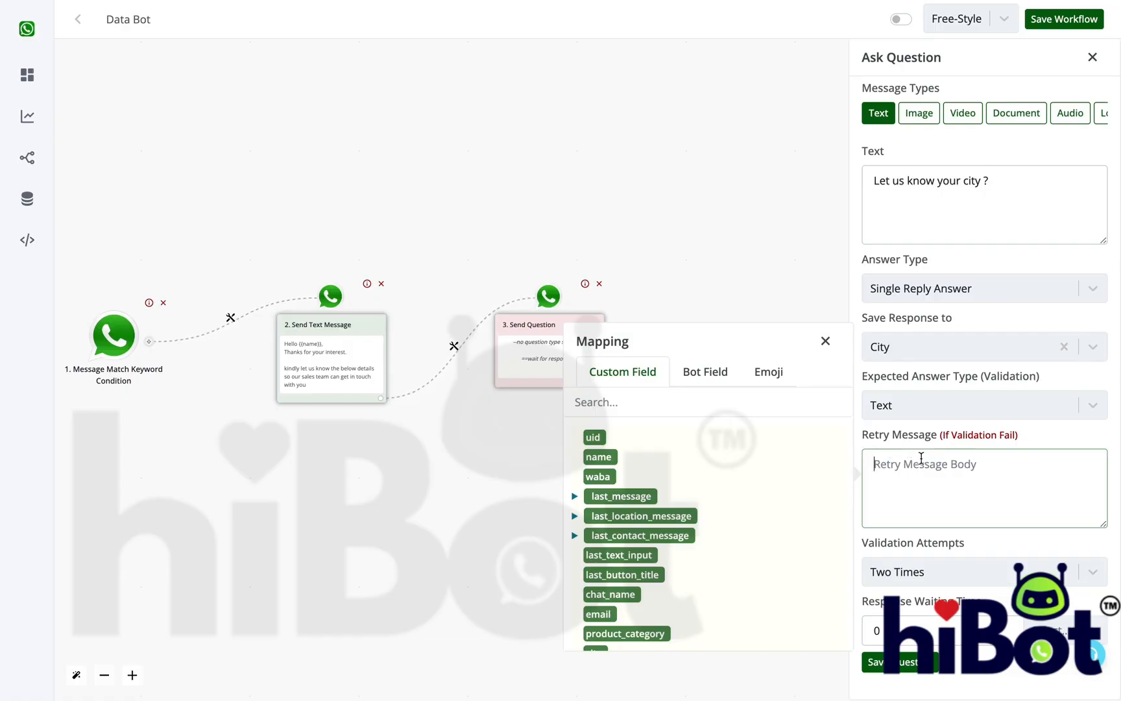
type("Kindly enter in text format only")
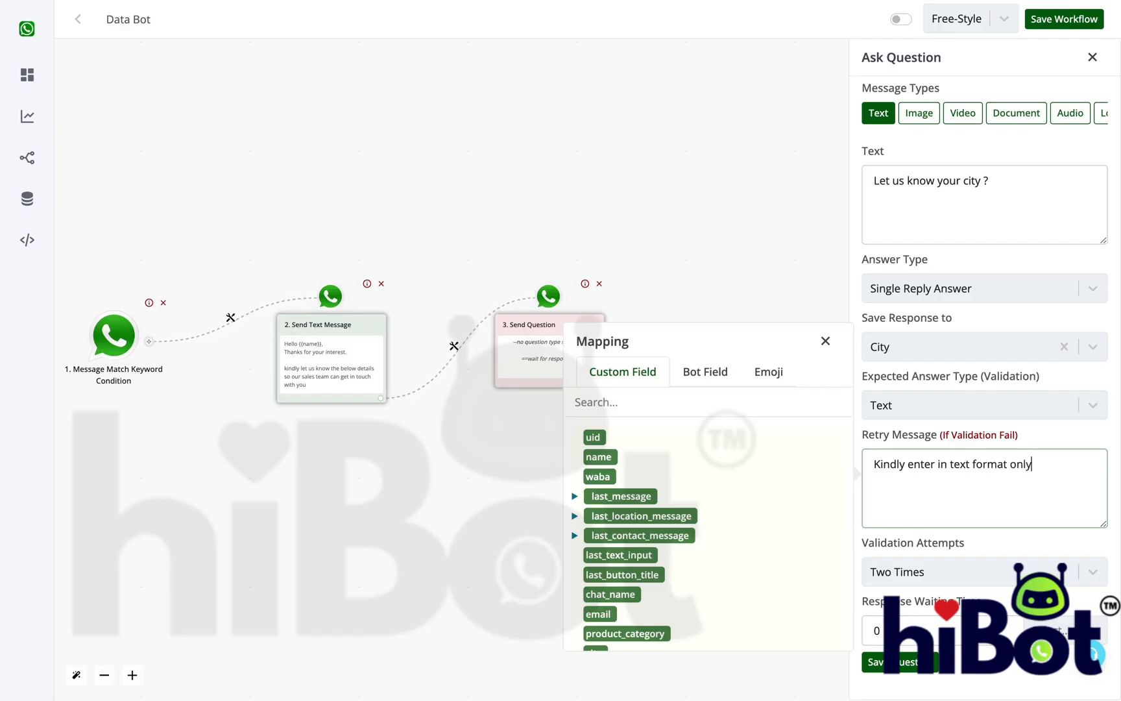
Step: Set the validation attempts to Four Times, choose a response waiting time unit, and save the city question
left_click(930, 570)
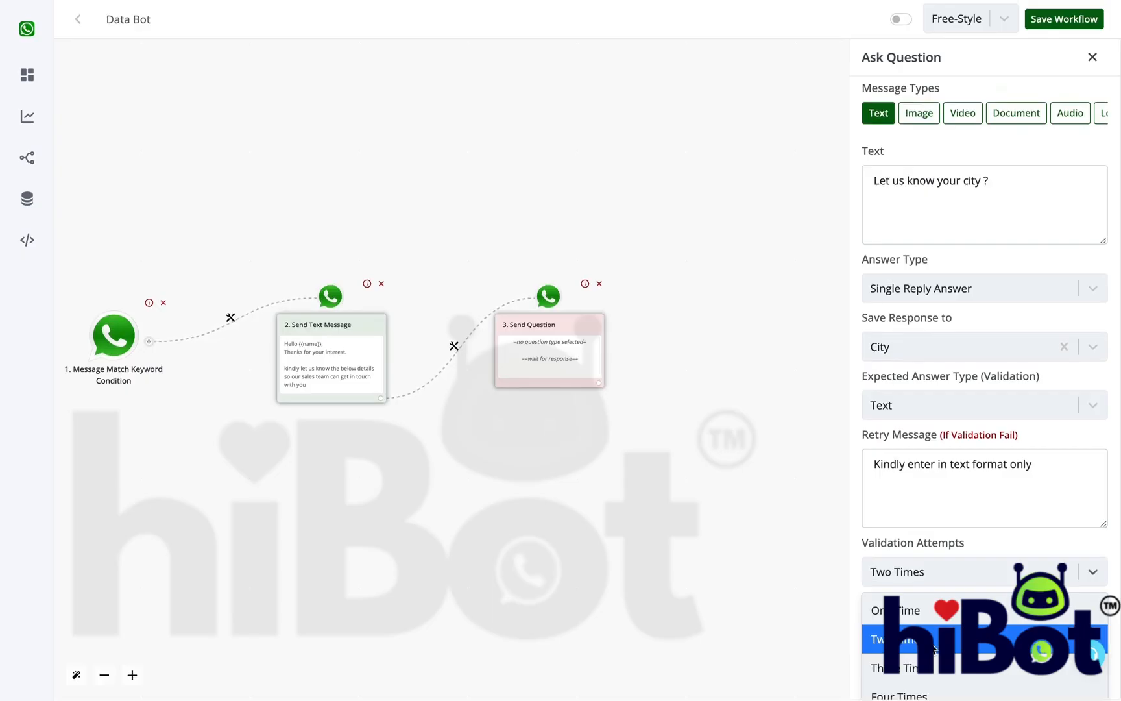
left_click(927, 693)
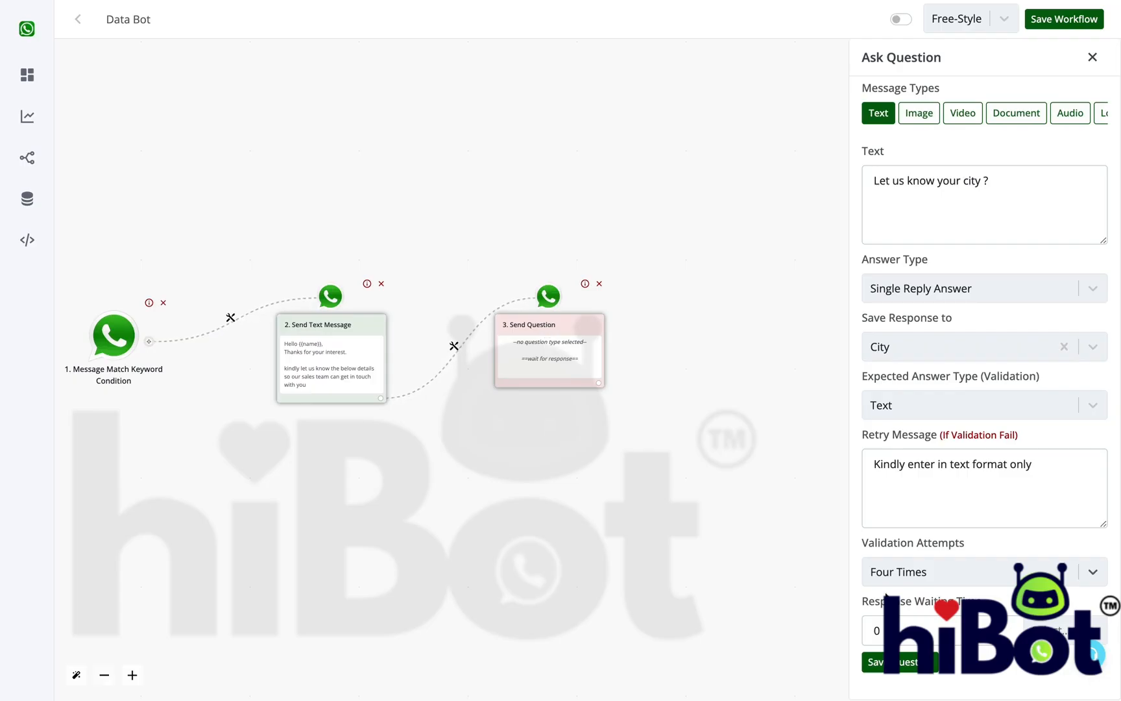
left_click(1064, 630)
left_click(1061, 592)
left_click(916, 669)
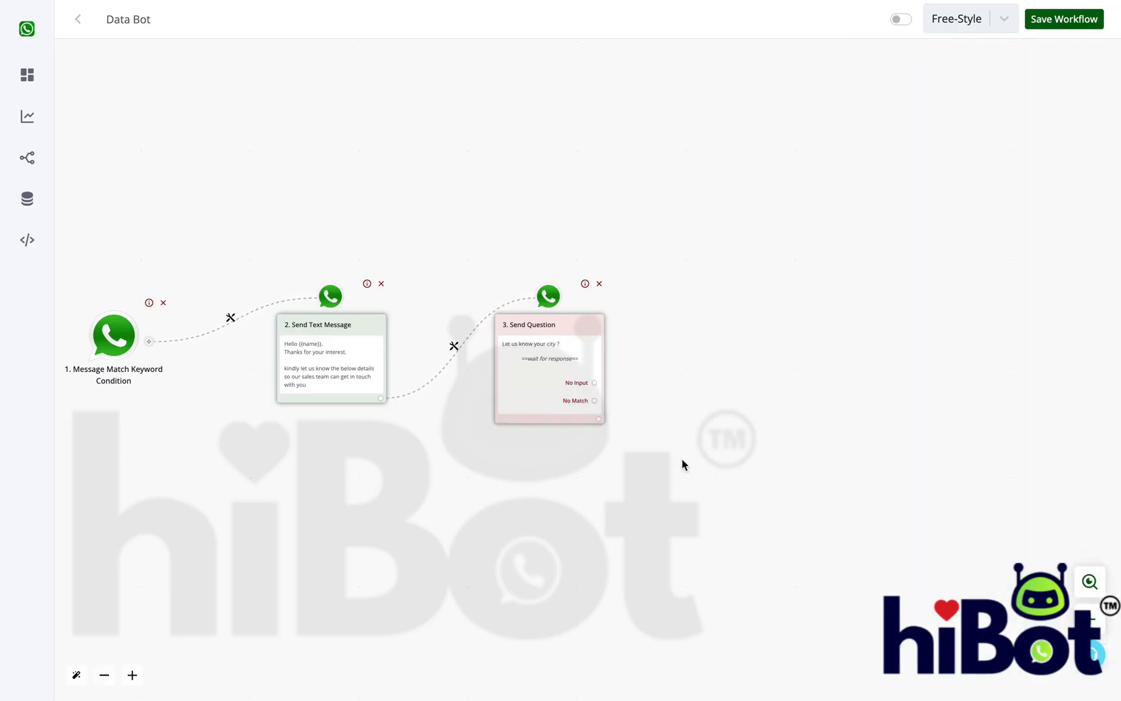
Step: Attach an Ask Question action of the interactive message type after the city question block
left_click(598, 419)
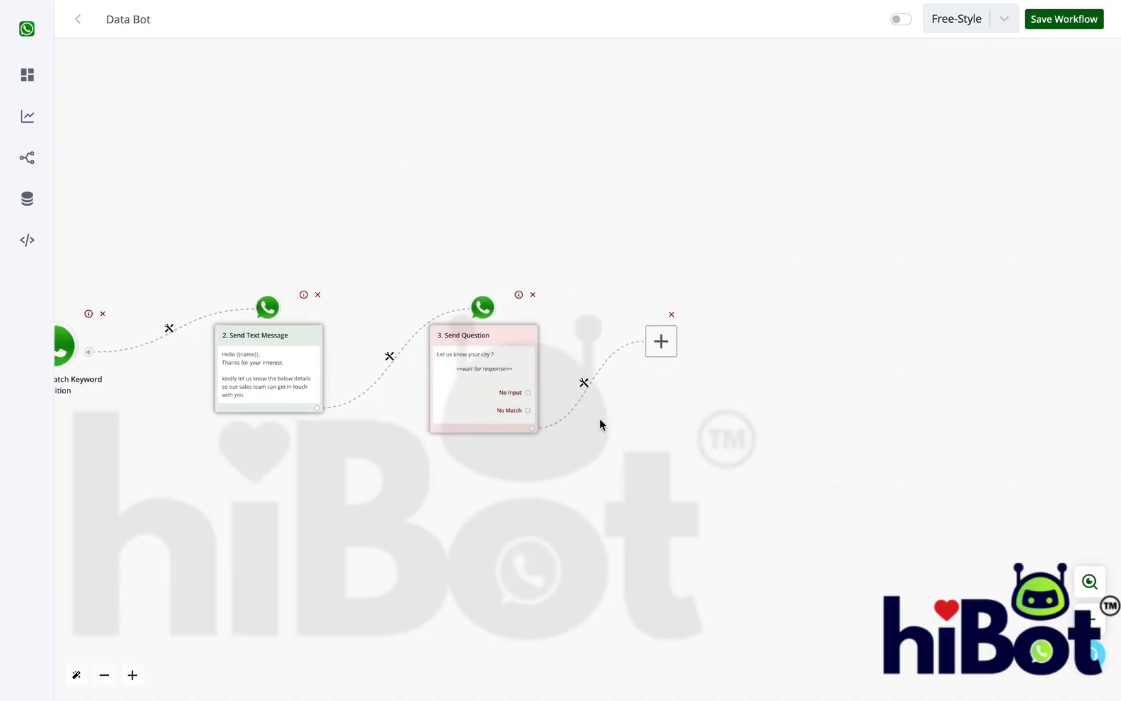
left_click(550, 357)
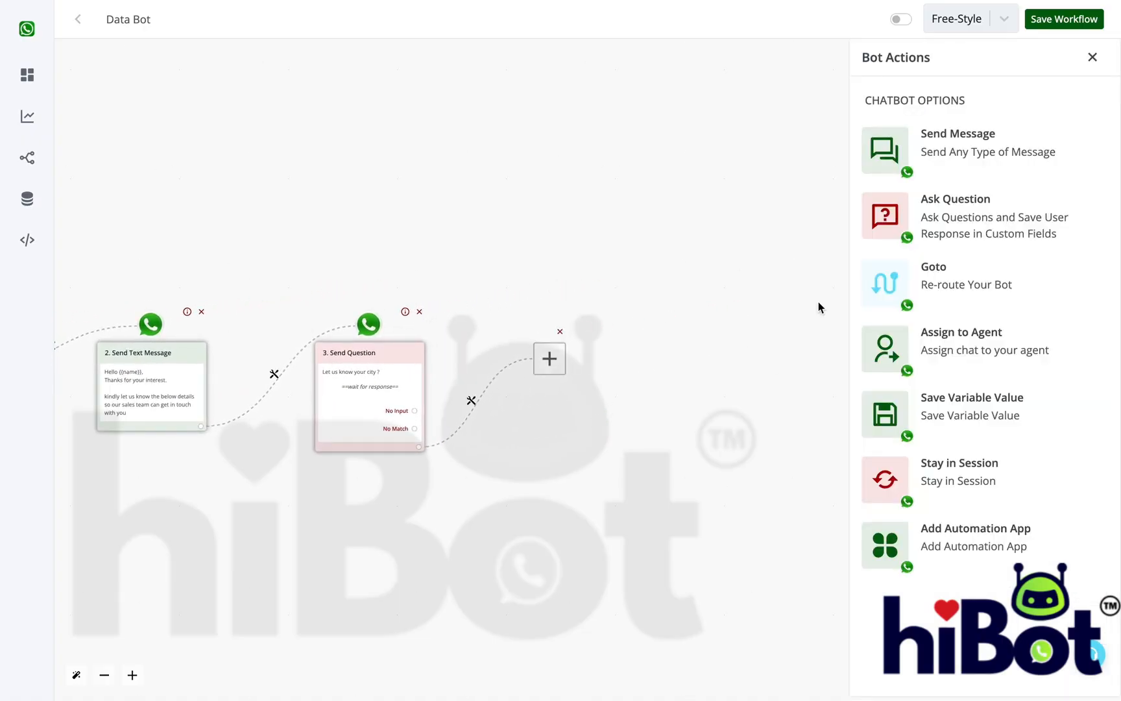
left_click(984, 213)
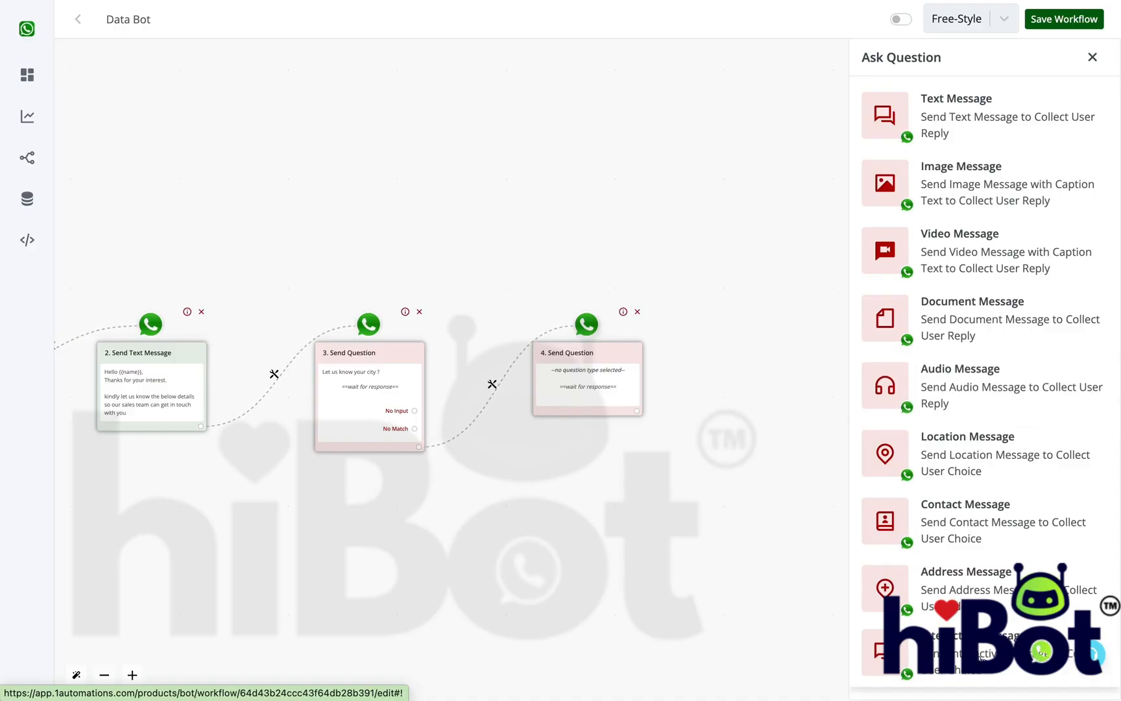
left_click(979, 658)
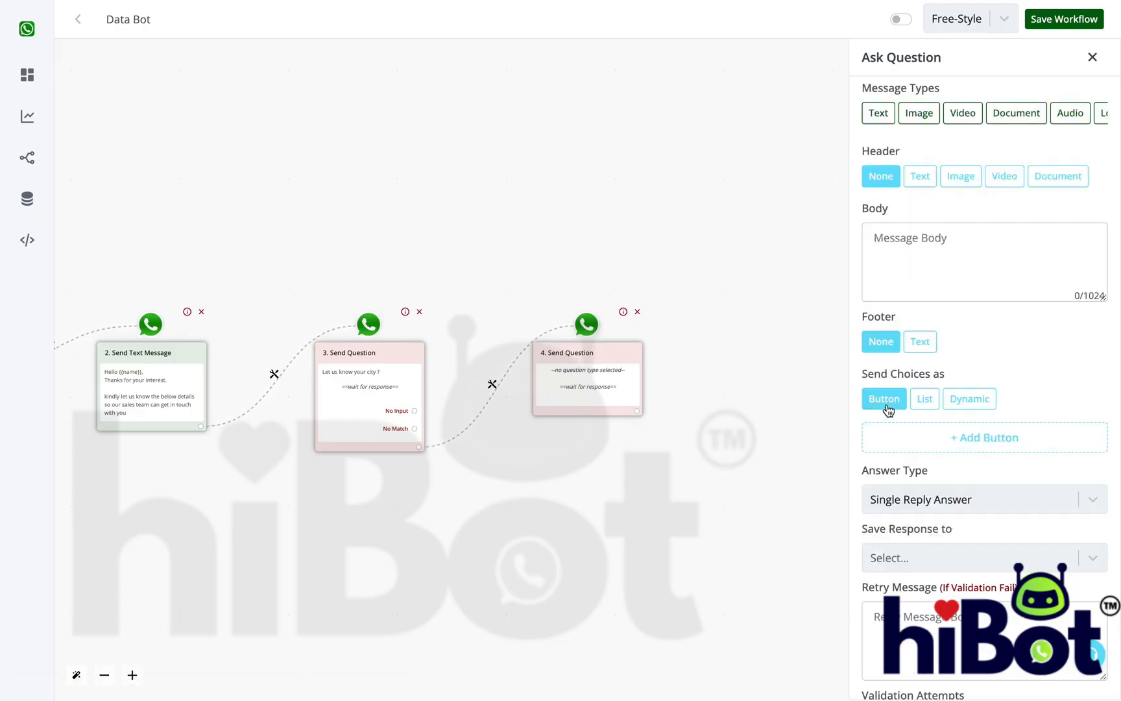
Step: Enter "Are your a Retailer or Wholesaler ?" as the question body and add two choice buttons
left_click(938, 264)
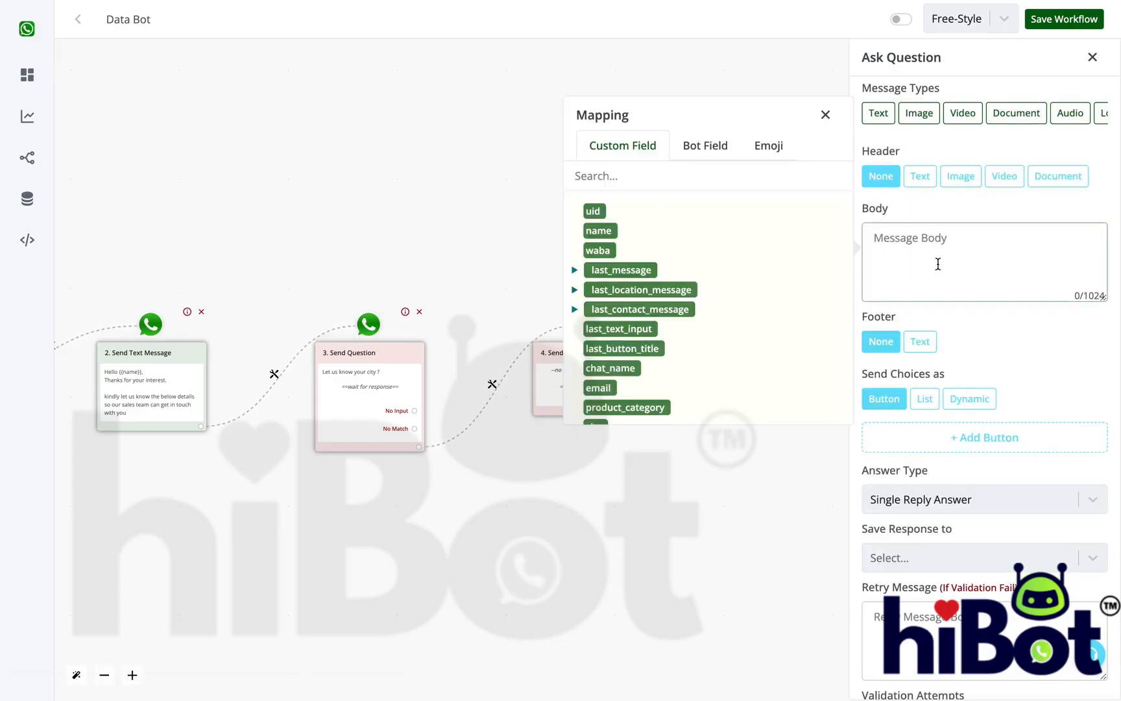
type("Ar")
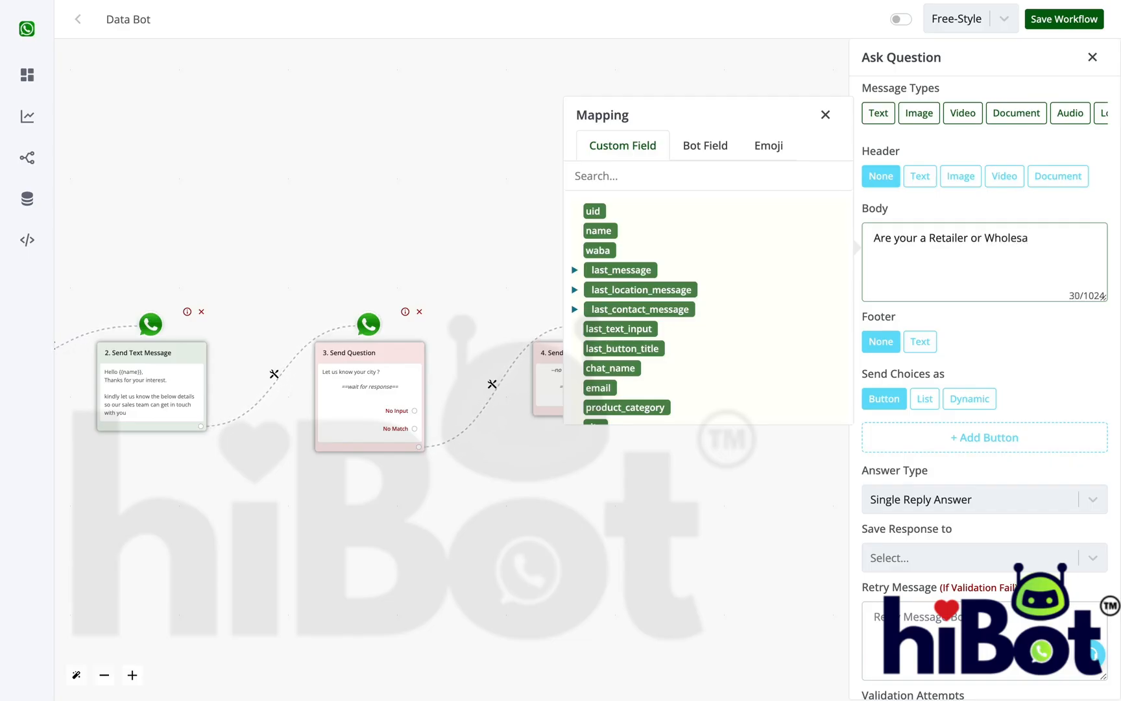
left_click(941, 436)
left_click(946, 469)
Step: Label the first choice button "Retailer" and save its configuration
left_click(976, 443)
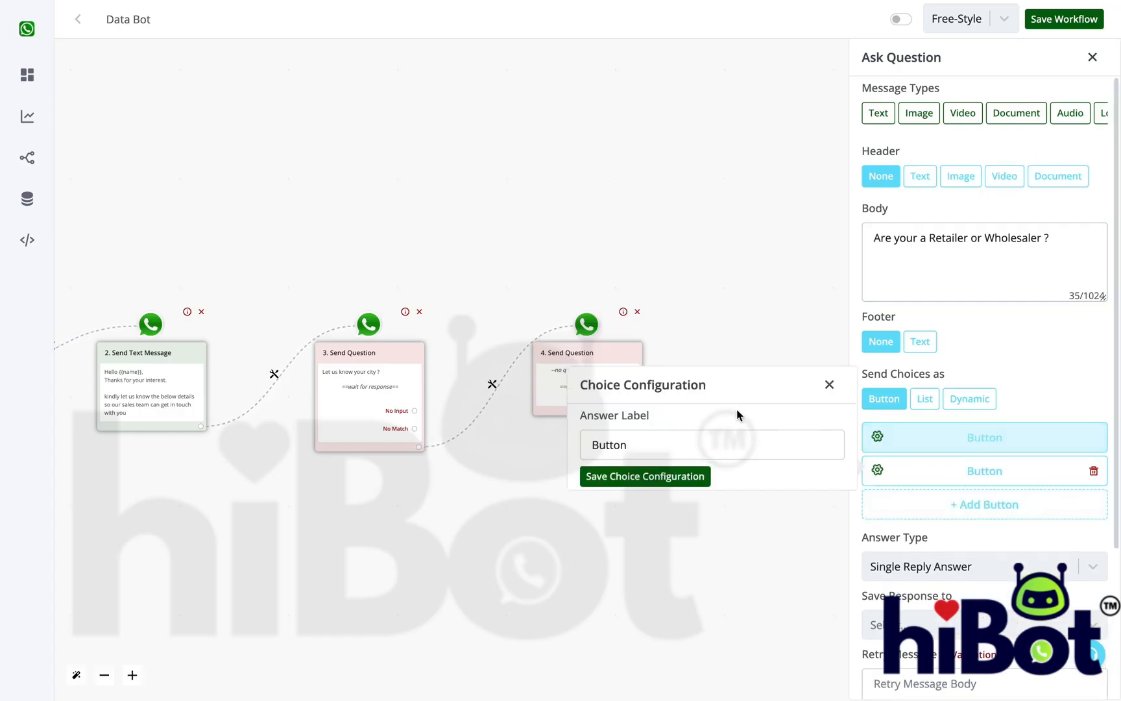
left_click(731, 445)
double_click(731, 446)
type("R")
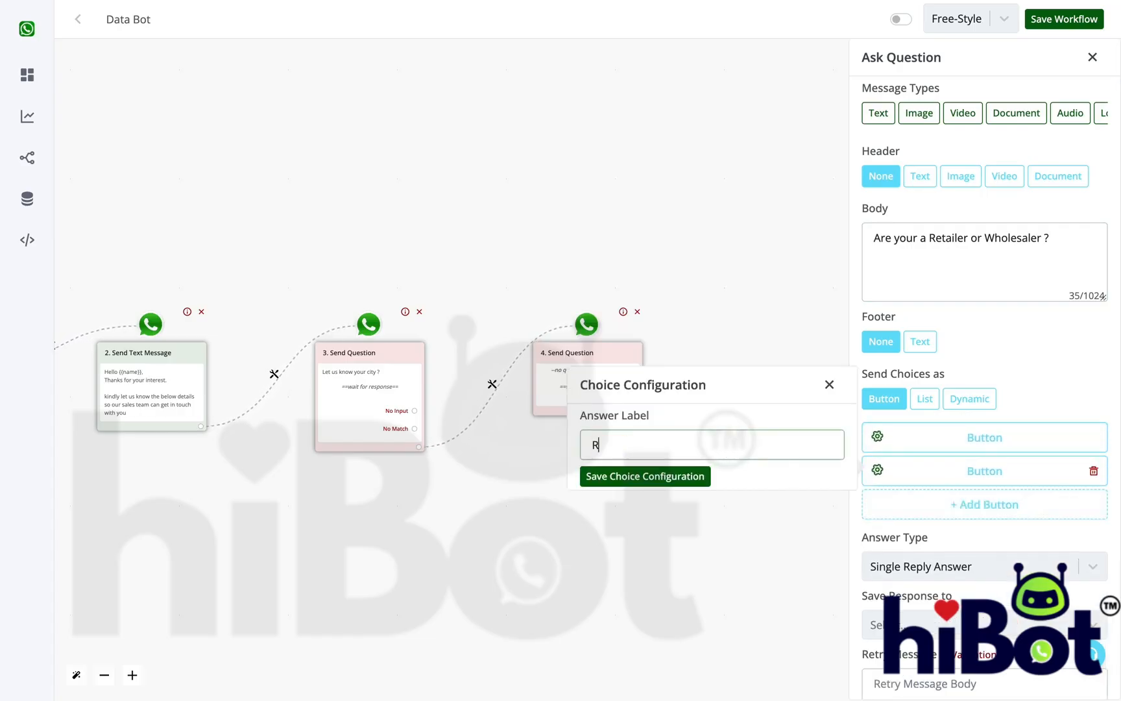
type("etailer")
left_click(673, 478)
Step: Label the second choice button "Wholesaler" and save its configuration
left_click(914, 477)
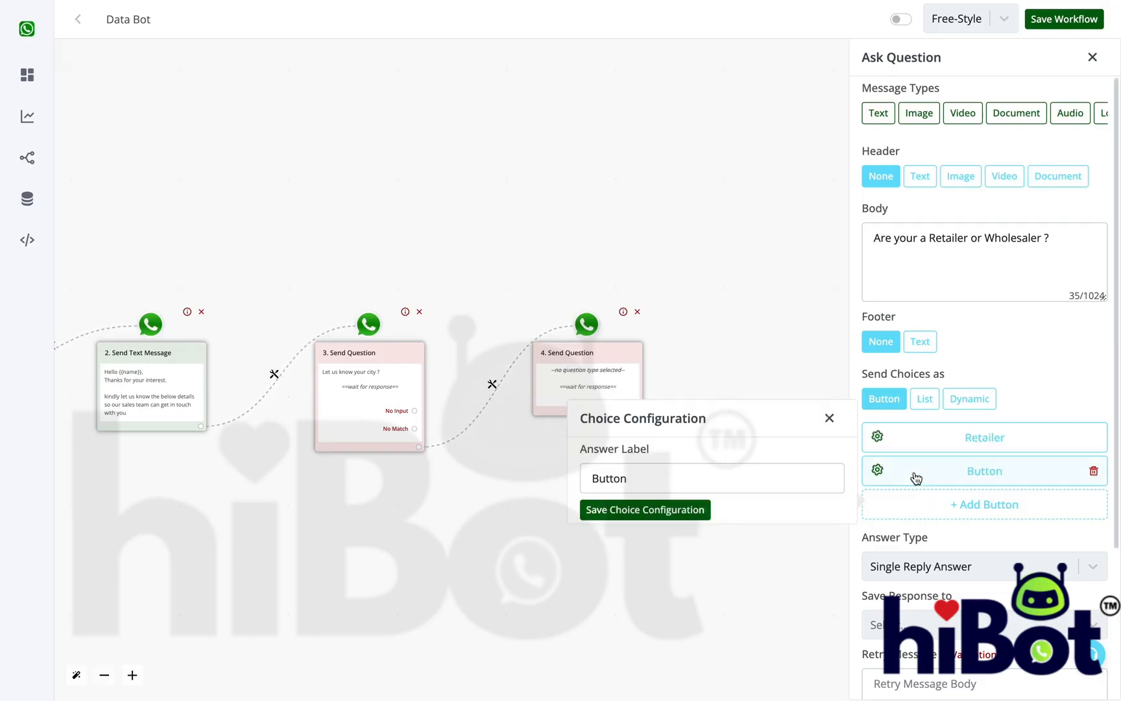
double_click(704, 467)
type("Wholes")
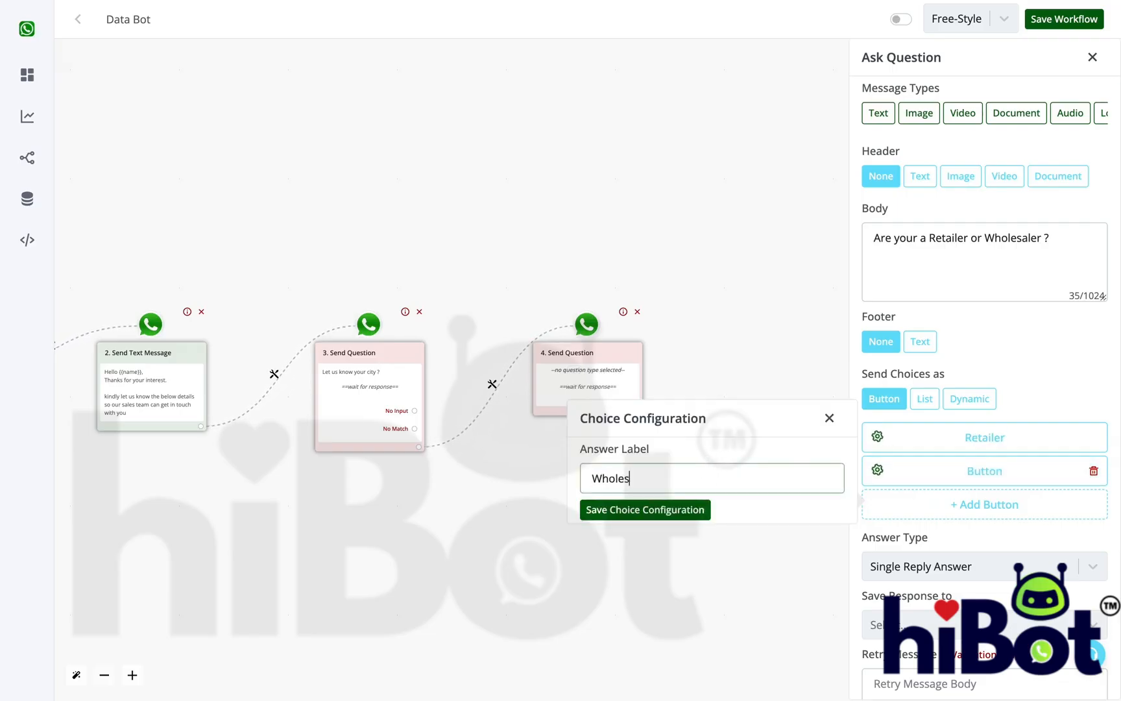
type("aler")
left_click(627, 510)
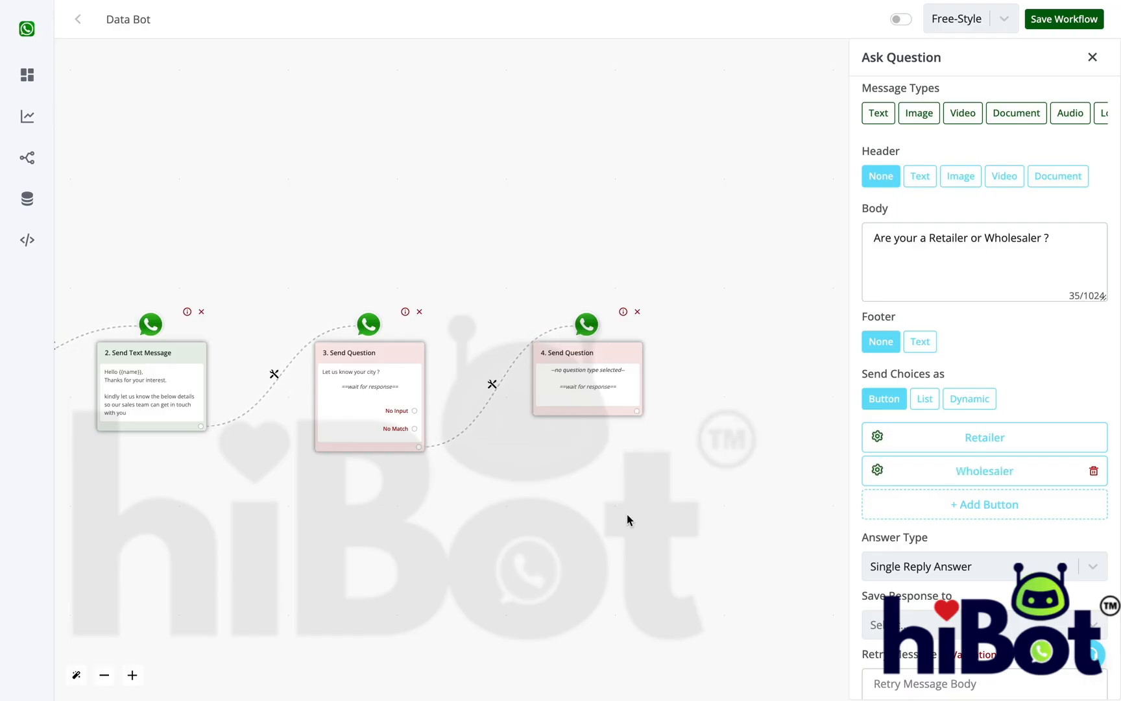
Step: Set the response to be stored in the category field and save the retailer or wholesaler question
scroll(998, 554, "down", 3)
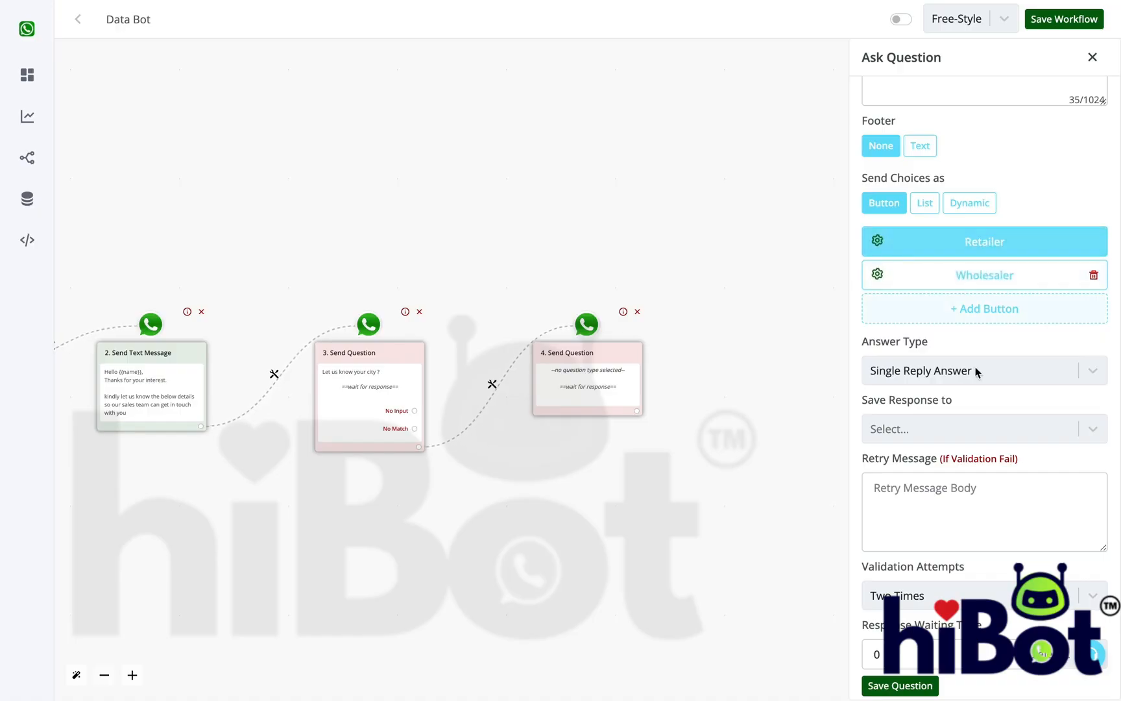
left_click(947, 428)
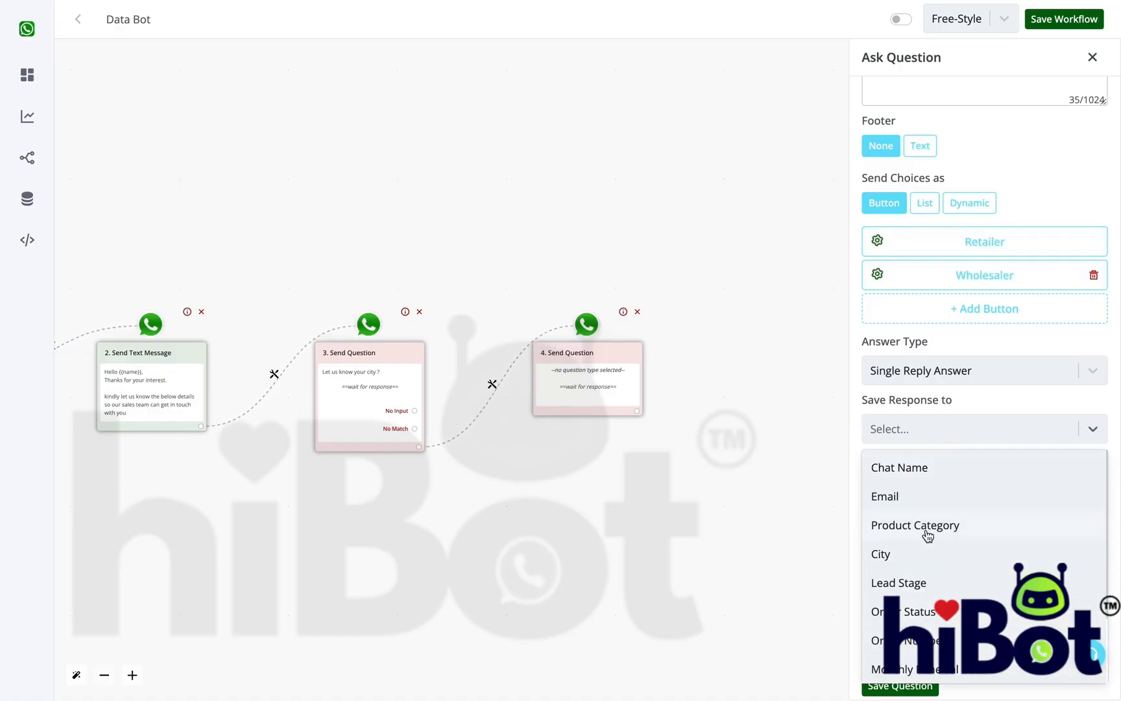
scroll(920, 556, "down", 3)
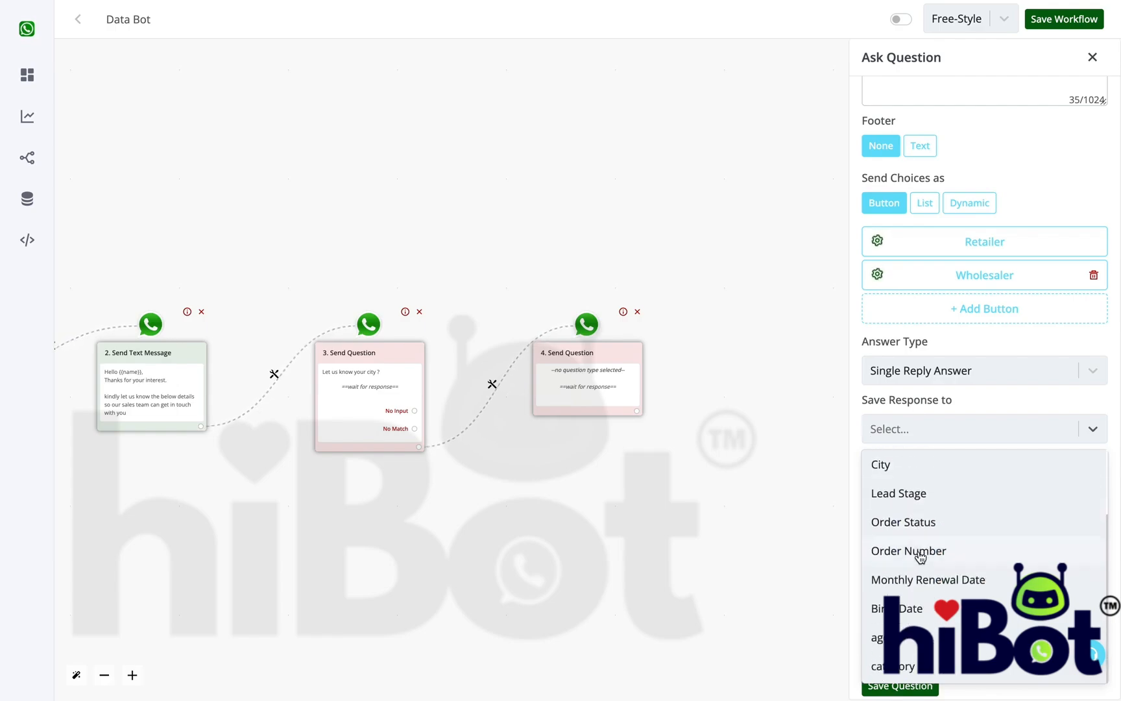
left_click(897, 678)
left_click(931, 490)
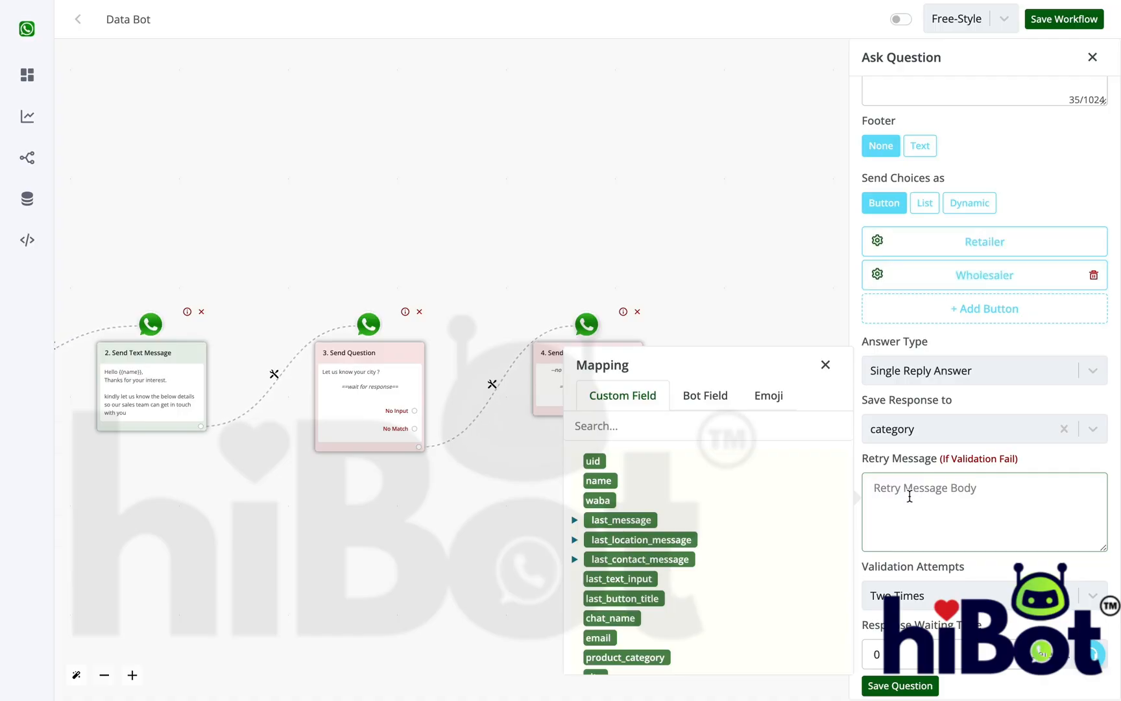
left_click(827, 365)
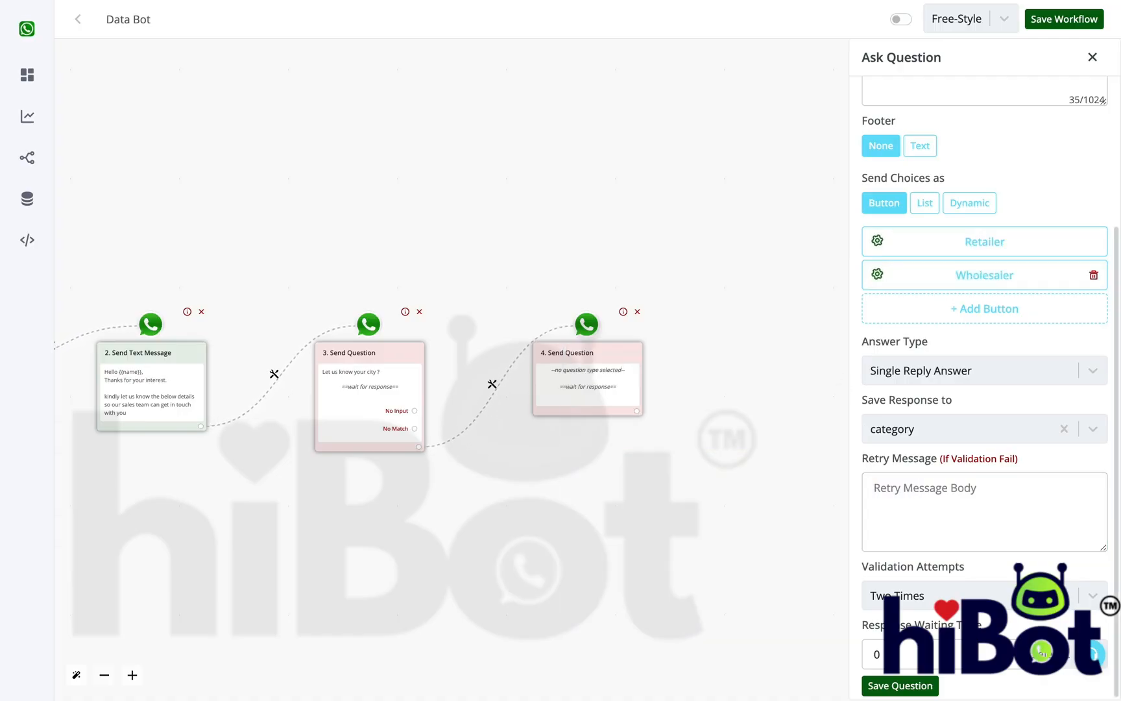
left_click(956, 656)
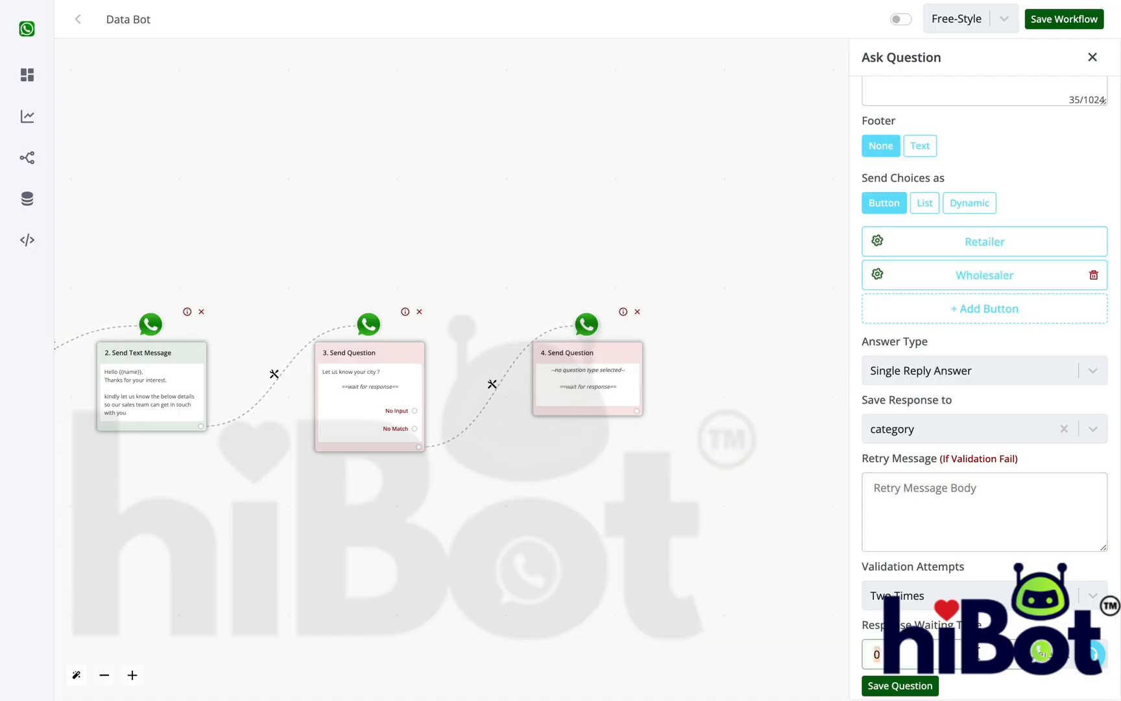
left_click(926, 686)
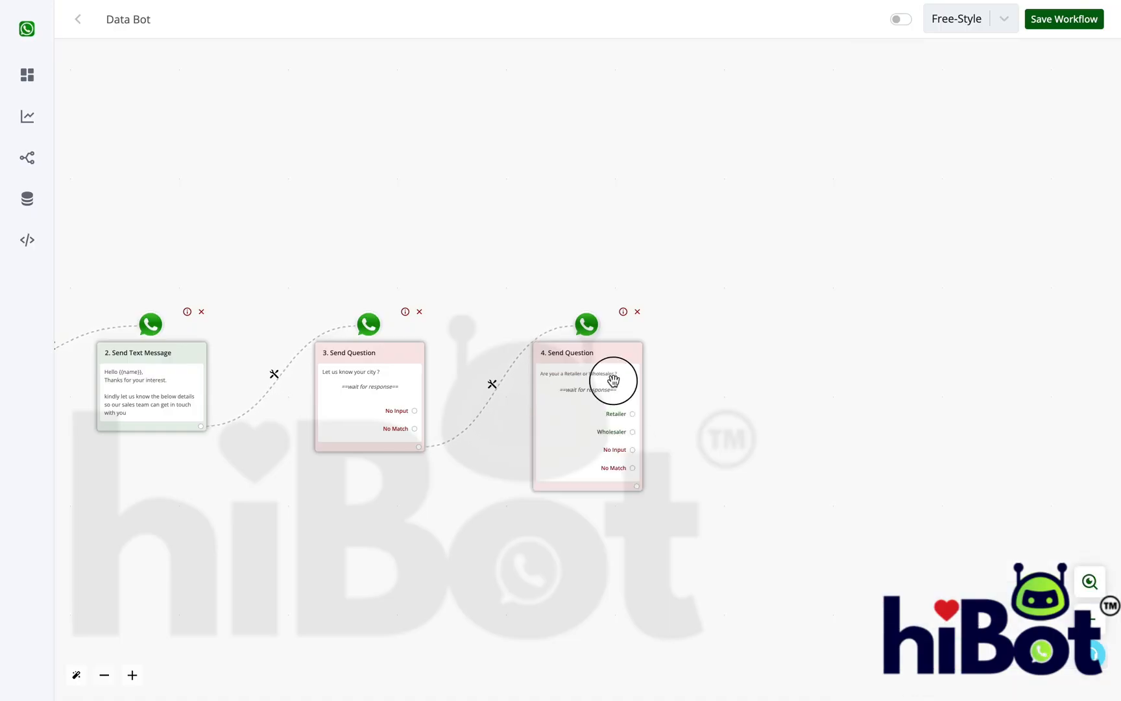
left_click_drag(613, 380, 958, 187)
scroll(638, 403, "up", 5)
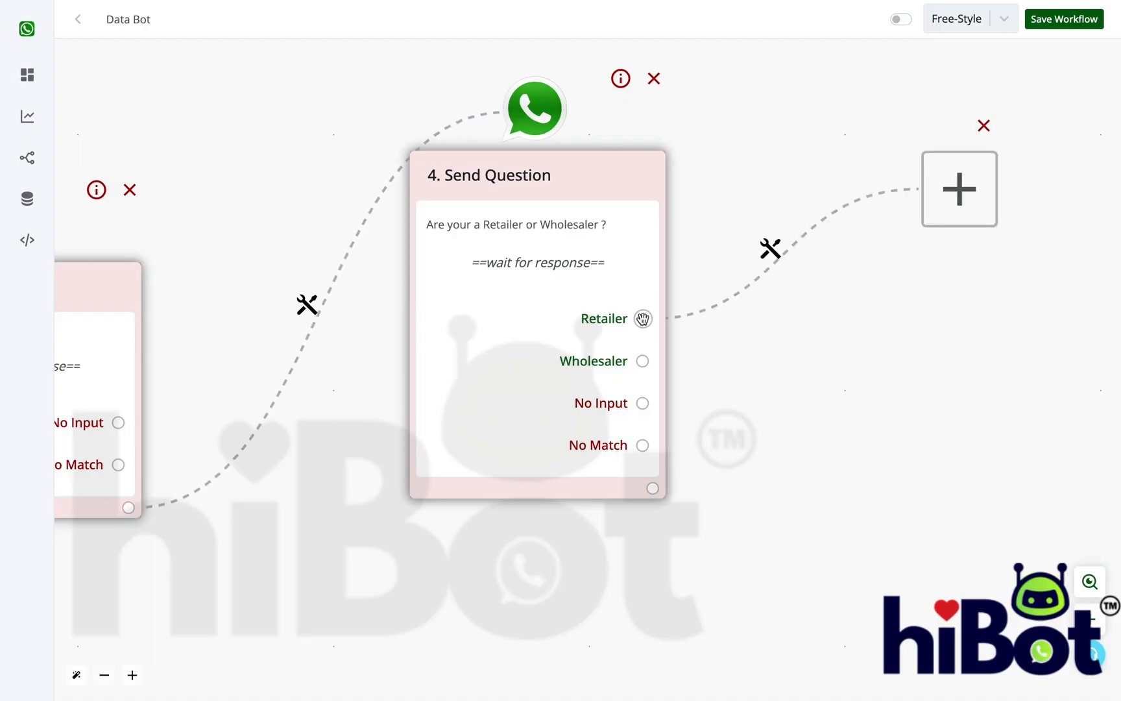
scroll(643, 318, "down", 5)
left_click(554, 356)
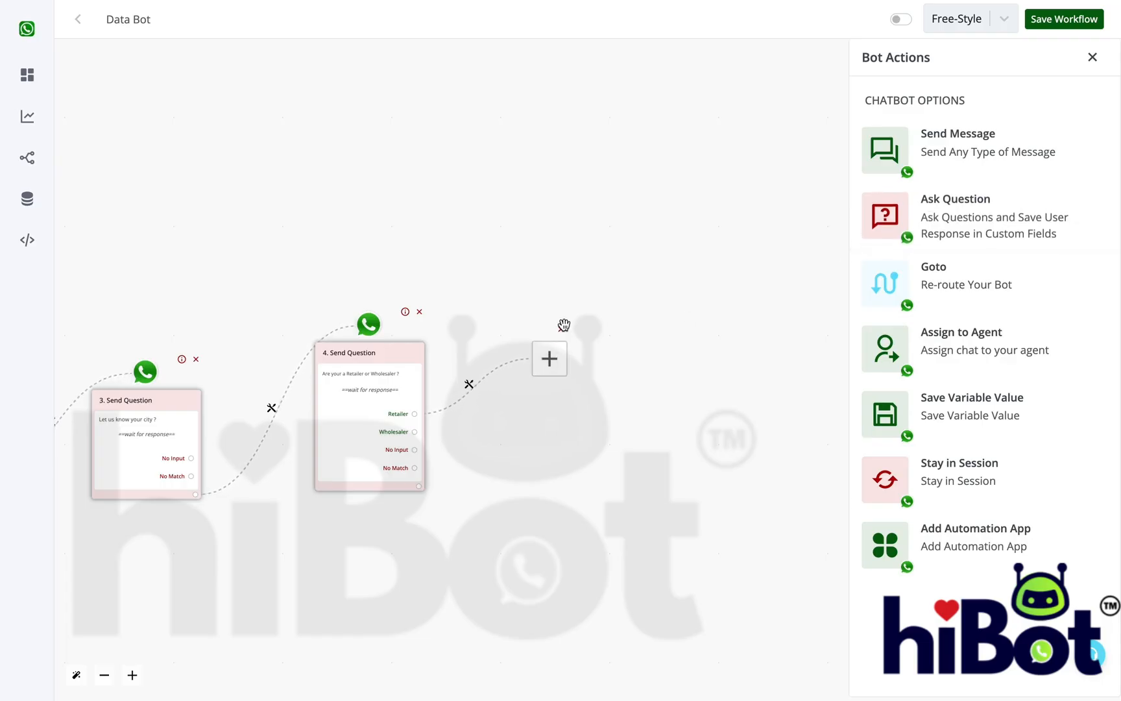
left_click(563, 326)
scroll(394, 461, "up", 5)
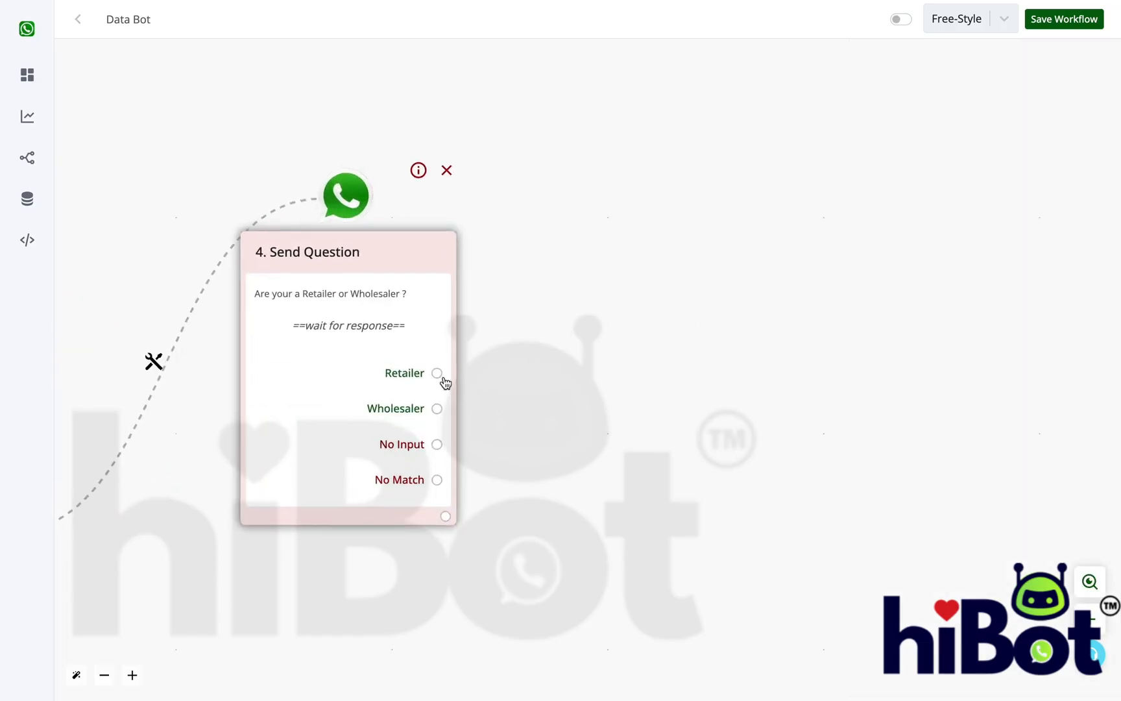
left_click(447, 518)
scroll(447, 519, "down", 5)
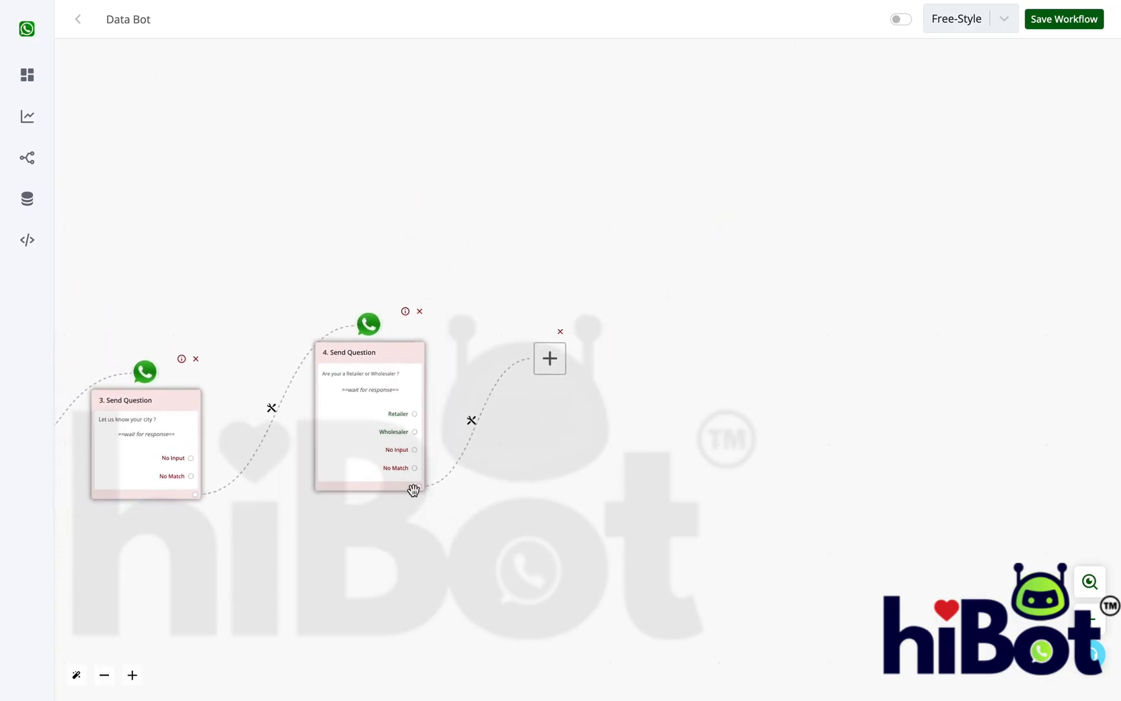
left_click(538, 362)
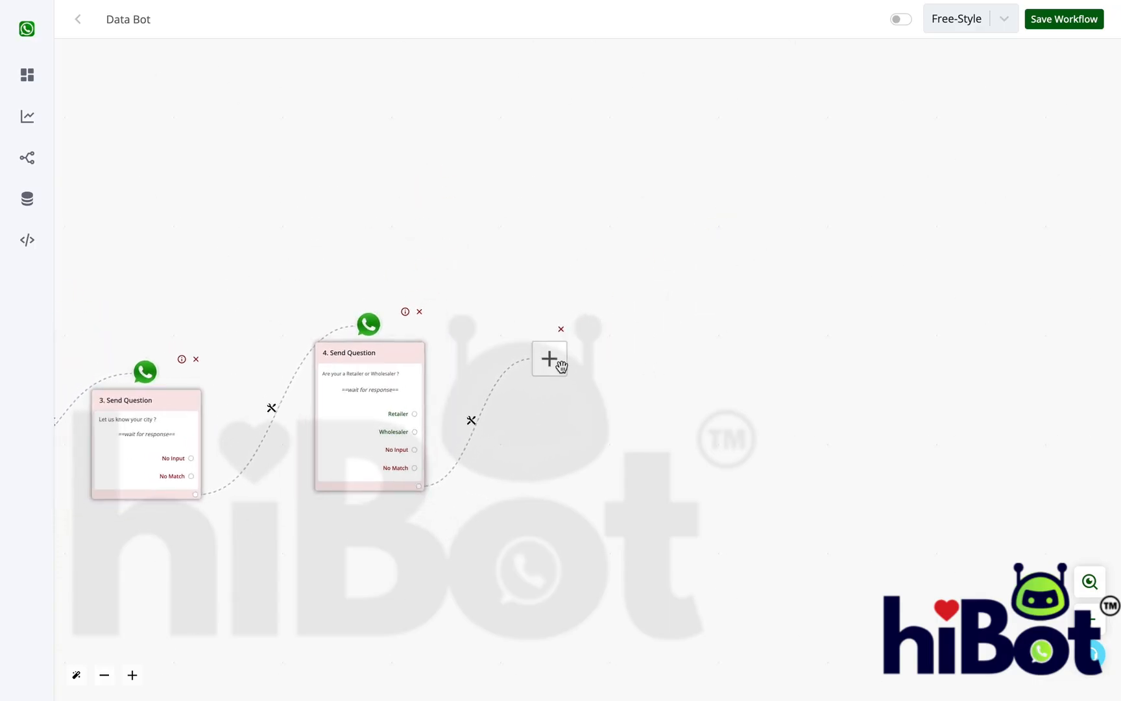
left_click_drag(560, 364, 709, 364)
left_click(711, 330)
Step: Create separate empty follow-up branches from the Retailer and Wholesaler answers of the fourth block
scroll(394, 458, "up", 5)
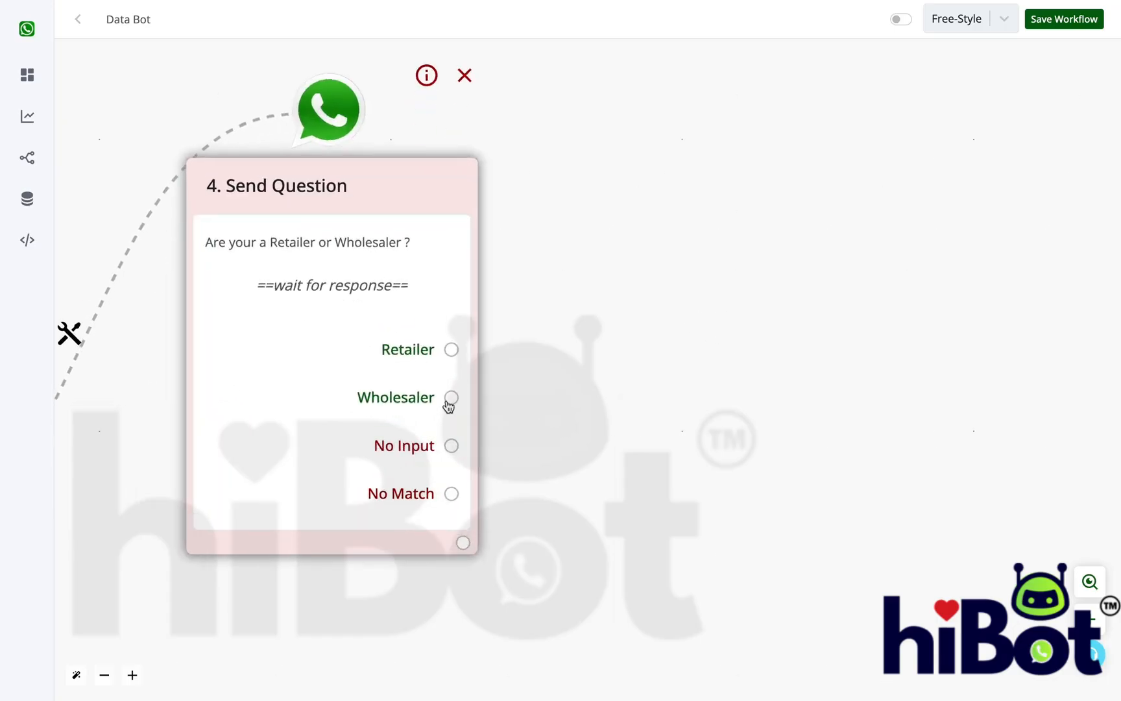
left_click(452, 351)
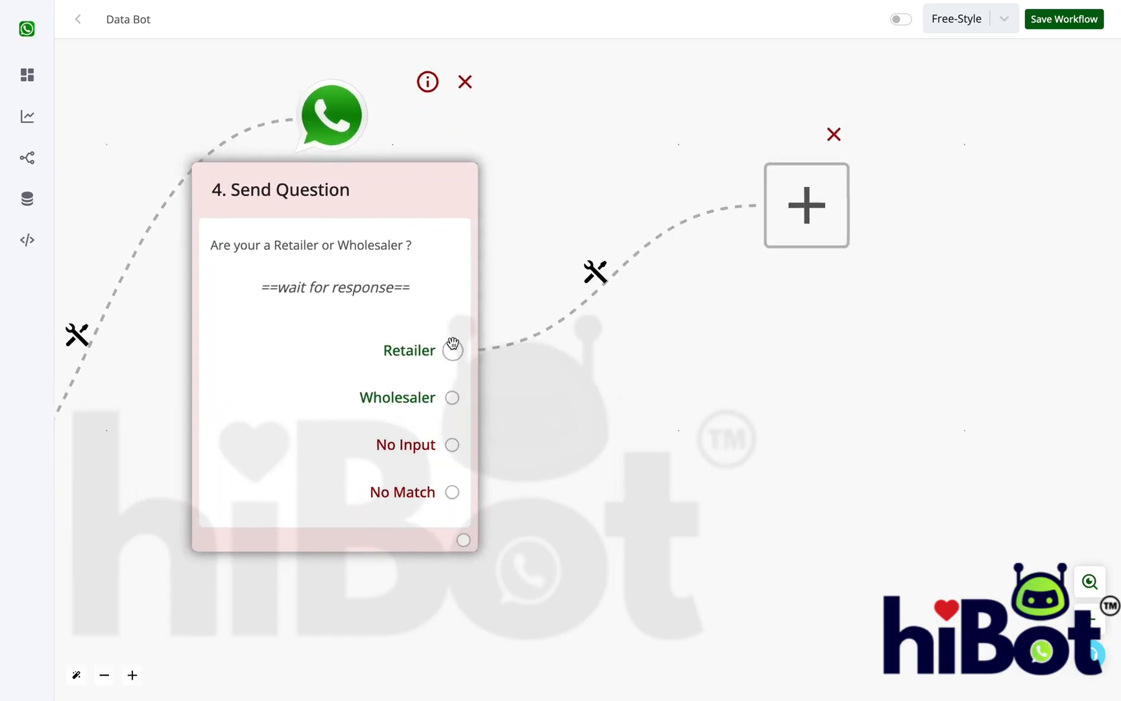
scroll(455, 424, "down", 5)
left_click_drag(413, 431, 546, 488)
Step: Add an interactive question to the Retailer branch of the fourth block, with its choices sent as a list
left_click(547, 361)
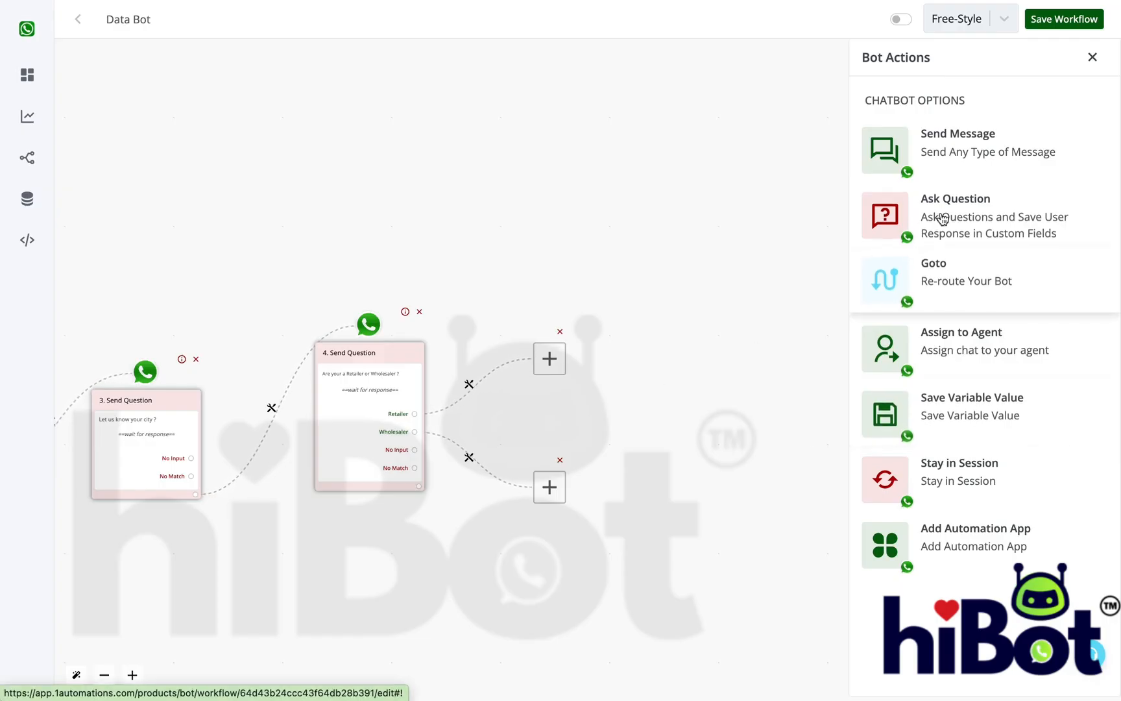
left_click(981, 211)
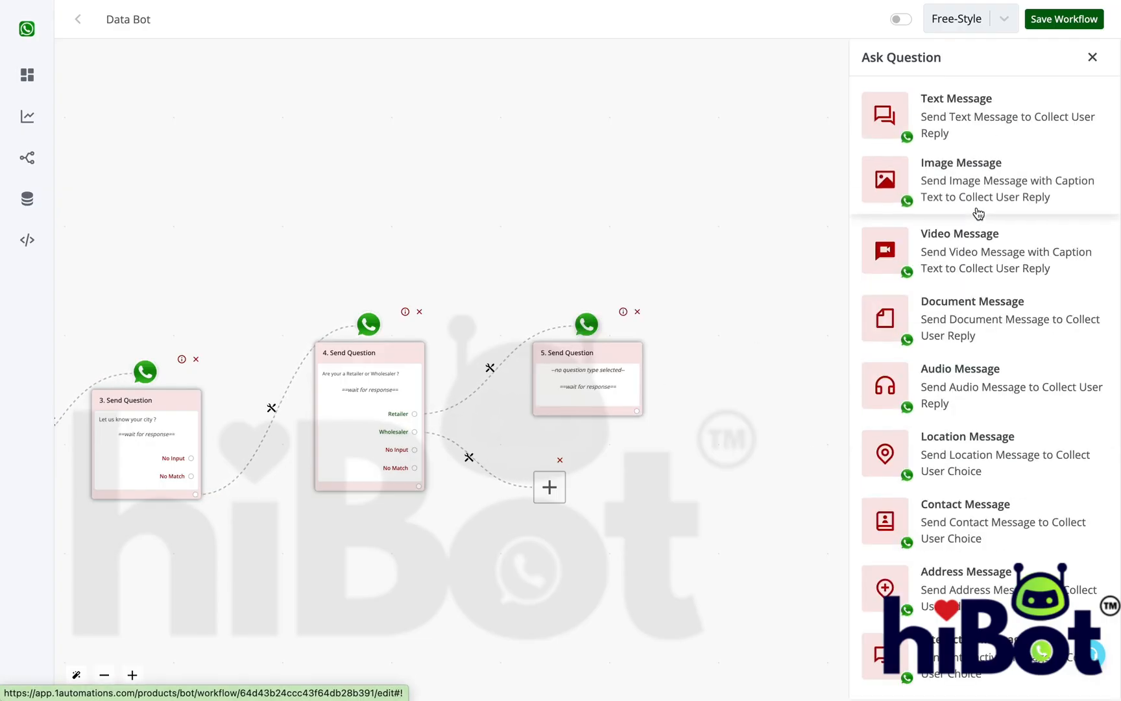
left_click(990, 559)
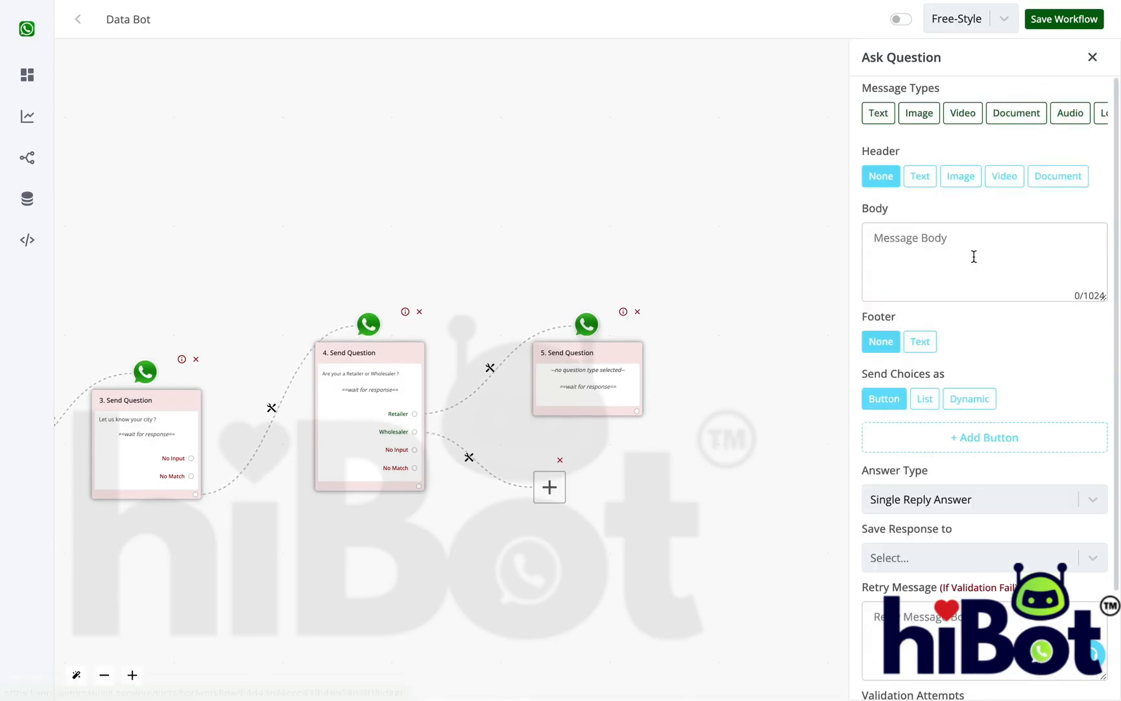
left_click(929, 401)
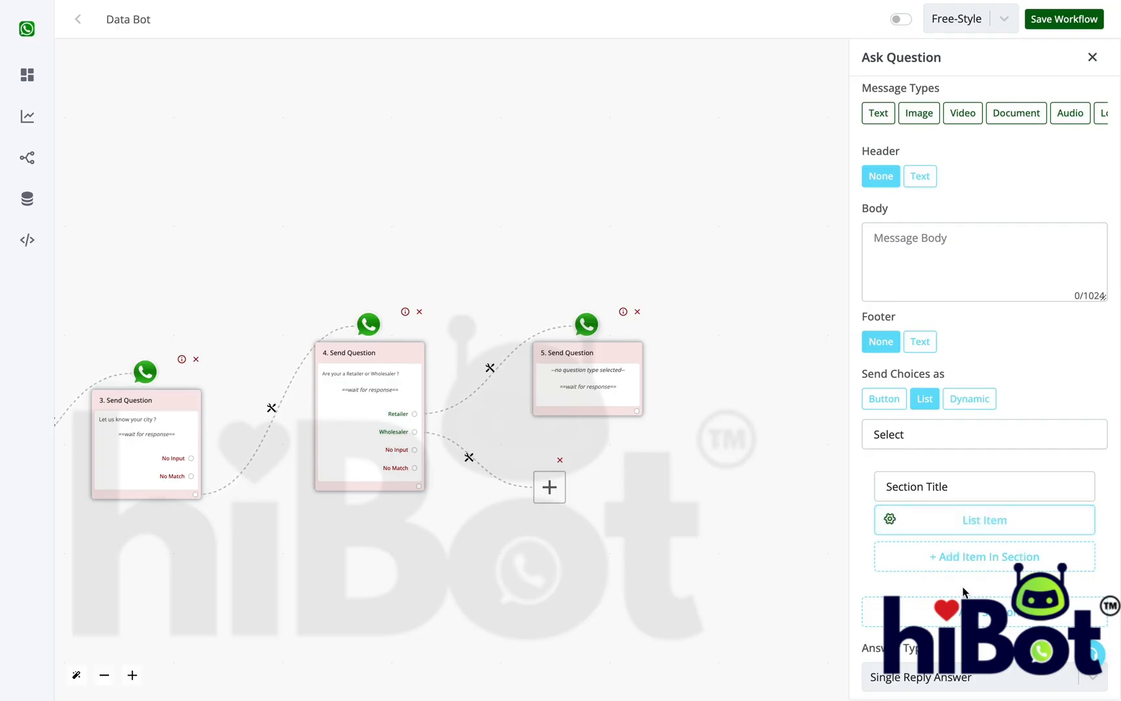
Step: Enter the body "Kindly select product category you are interested in" and title the list section "Kindly Select"
left_click(944, 291)
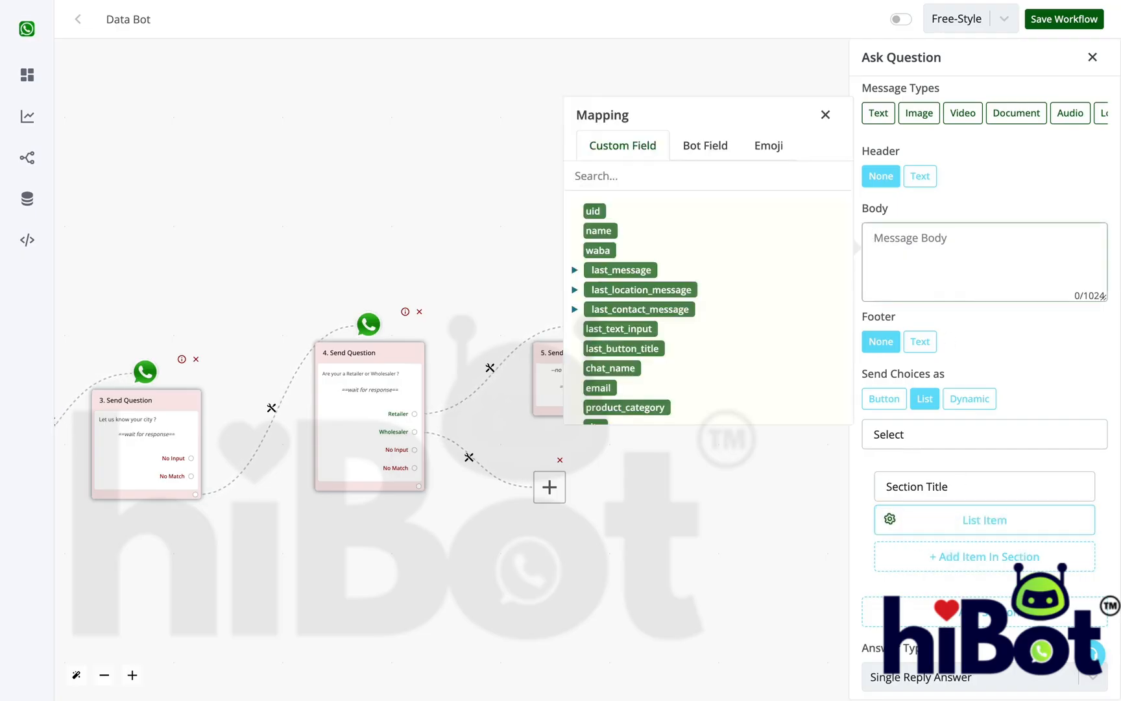
type("Kin")
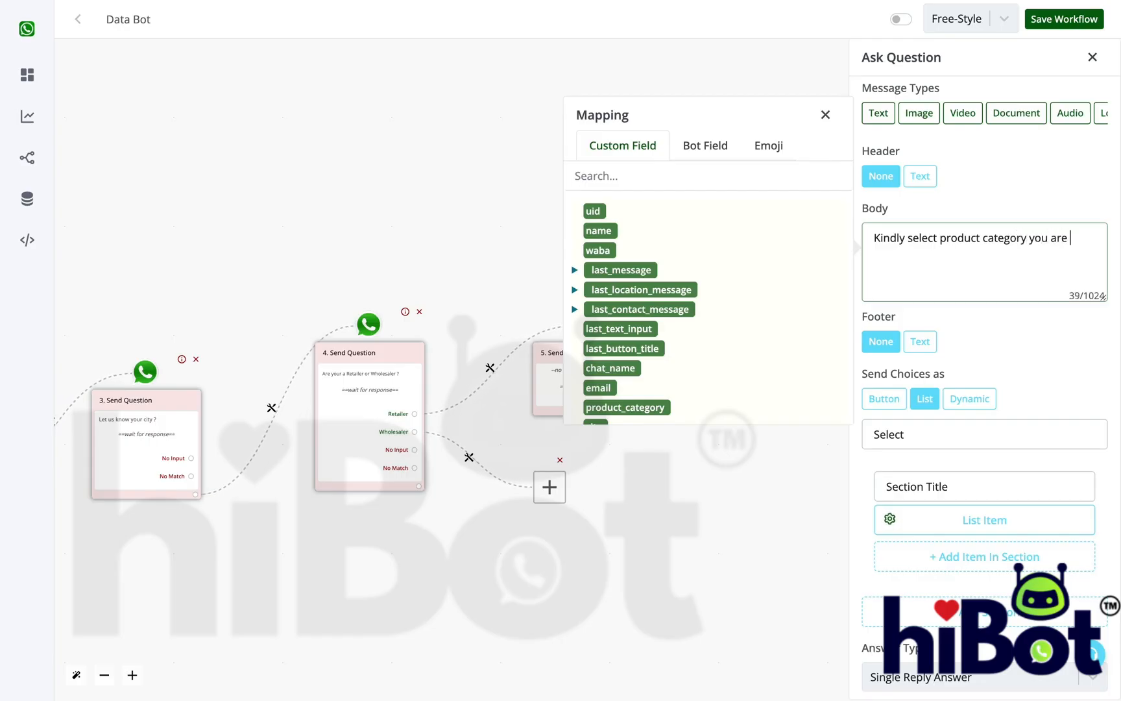
type("erested in")
double_click(964, 441)
left_click(944, 484)
key("ctrl+a")
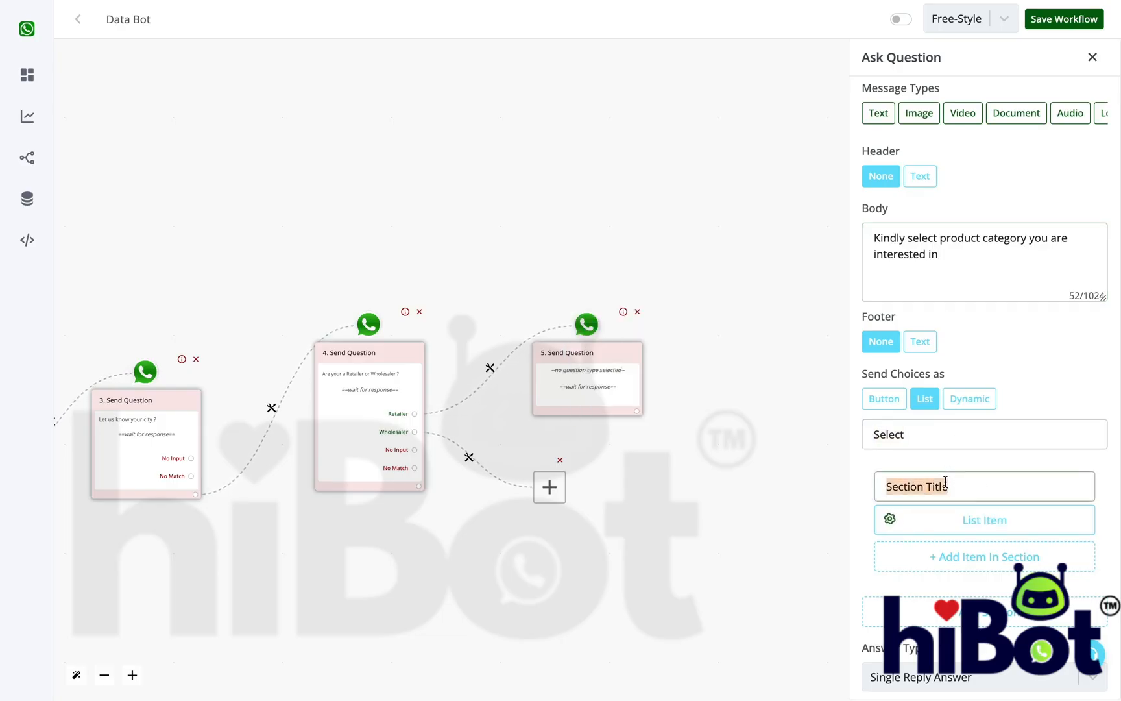
type("Kindly Select")
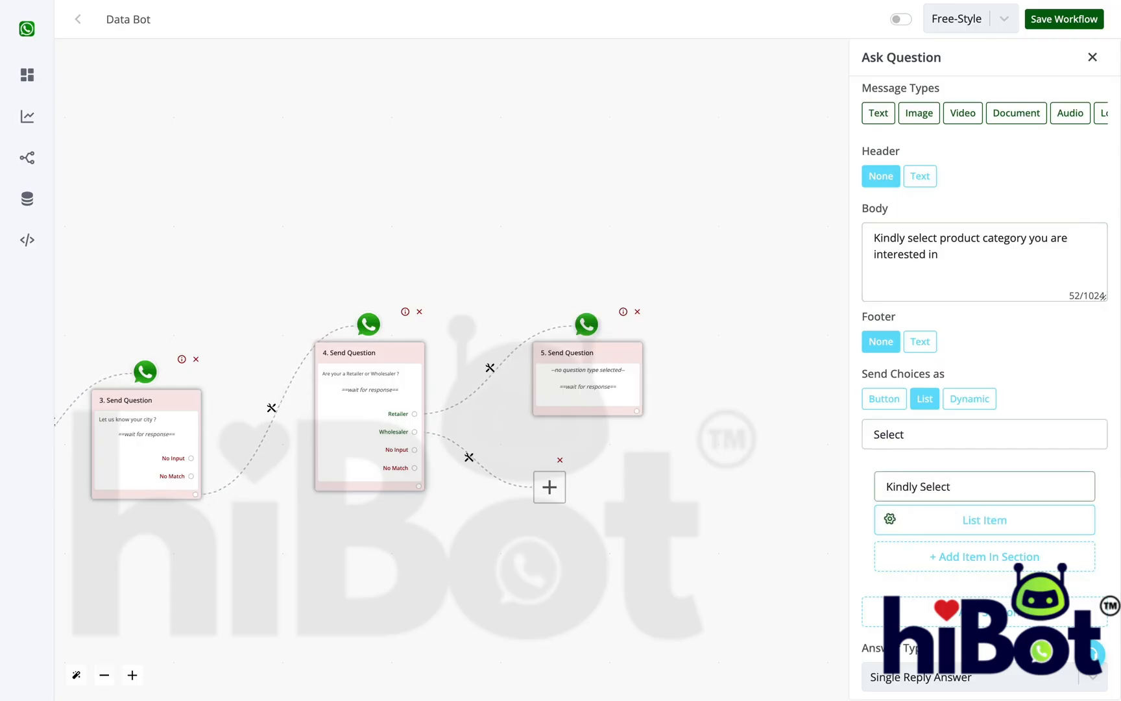
Step: Add three more list items to the "Kindly Select" section
scroll(1012, 396, "down", 2)
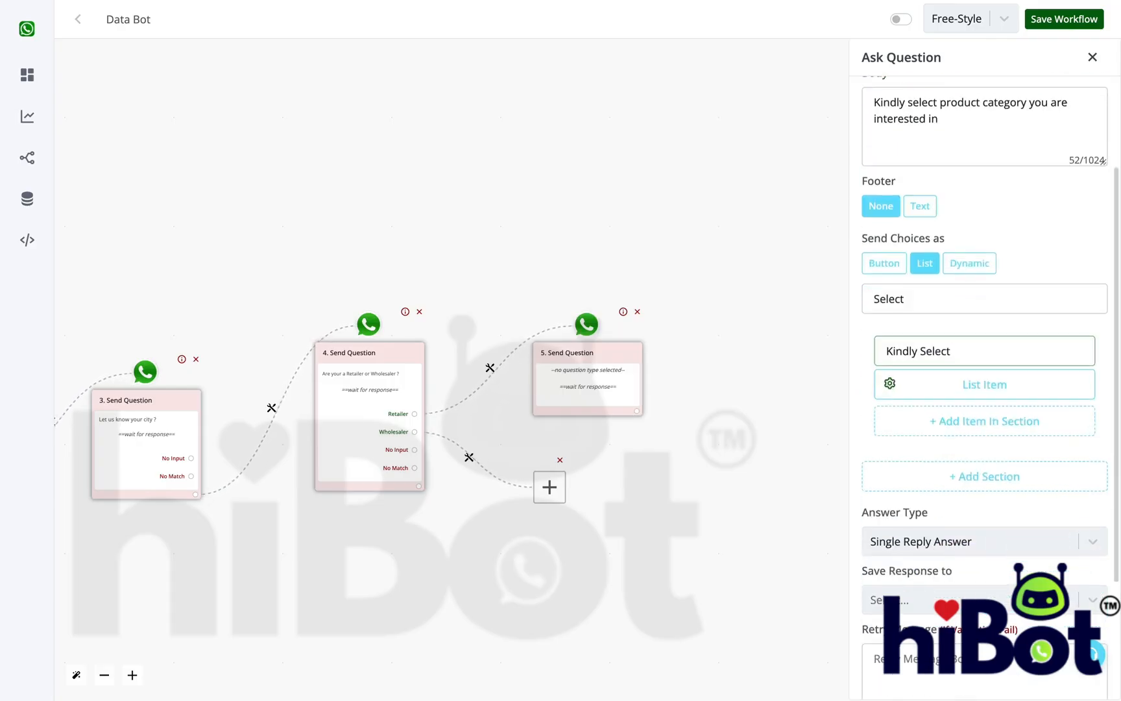
left_click(1009, 419)
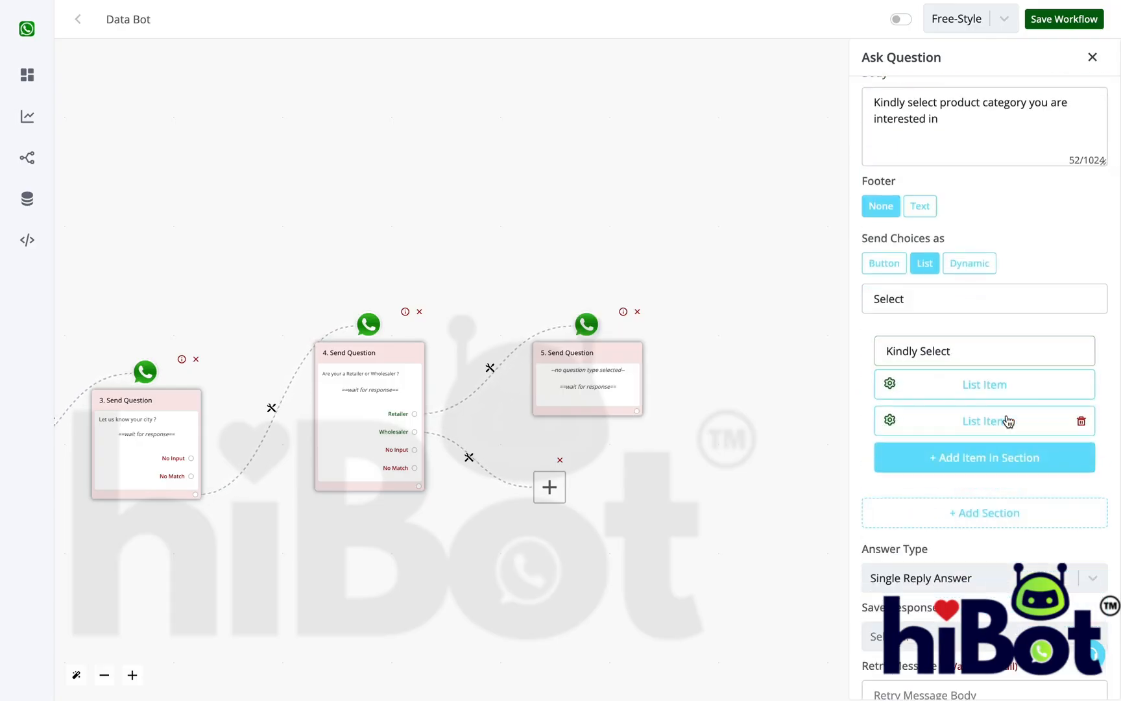
left_click(1000, 457)
left_click(1001, 491)
Step: Label the first list item "Salwar Suits" and save its choice configuration
left_click(1003, 390)
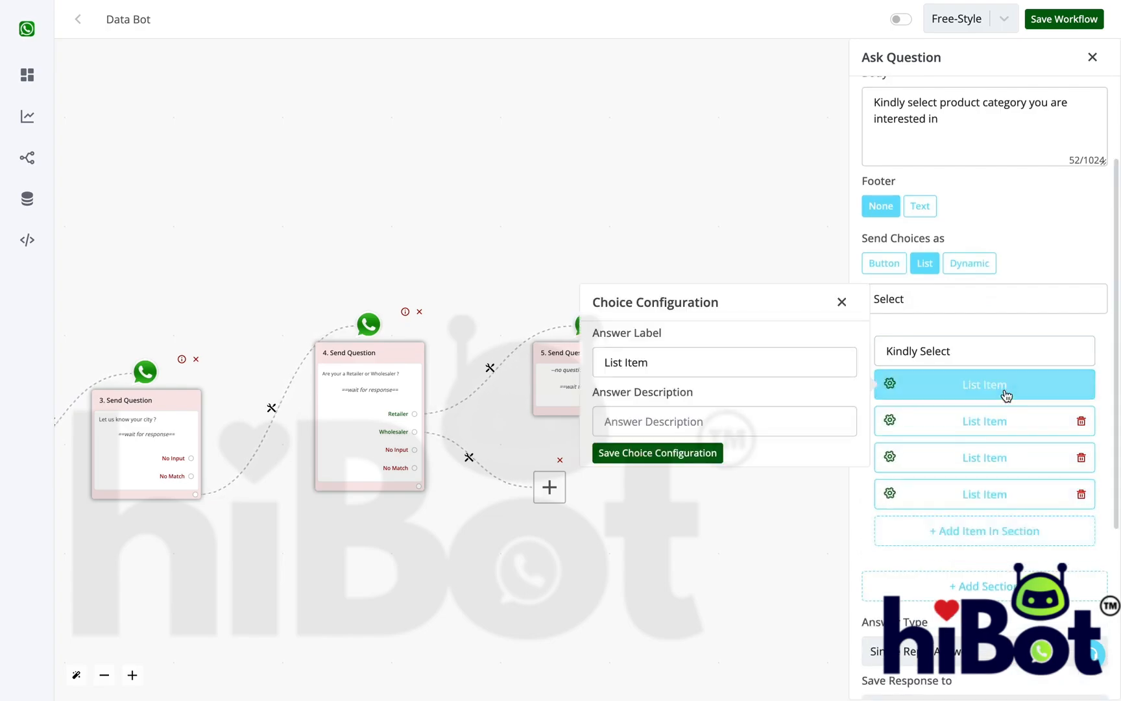
triple_click(767, 361)
type("S")
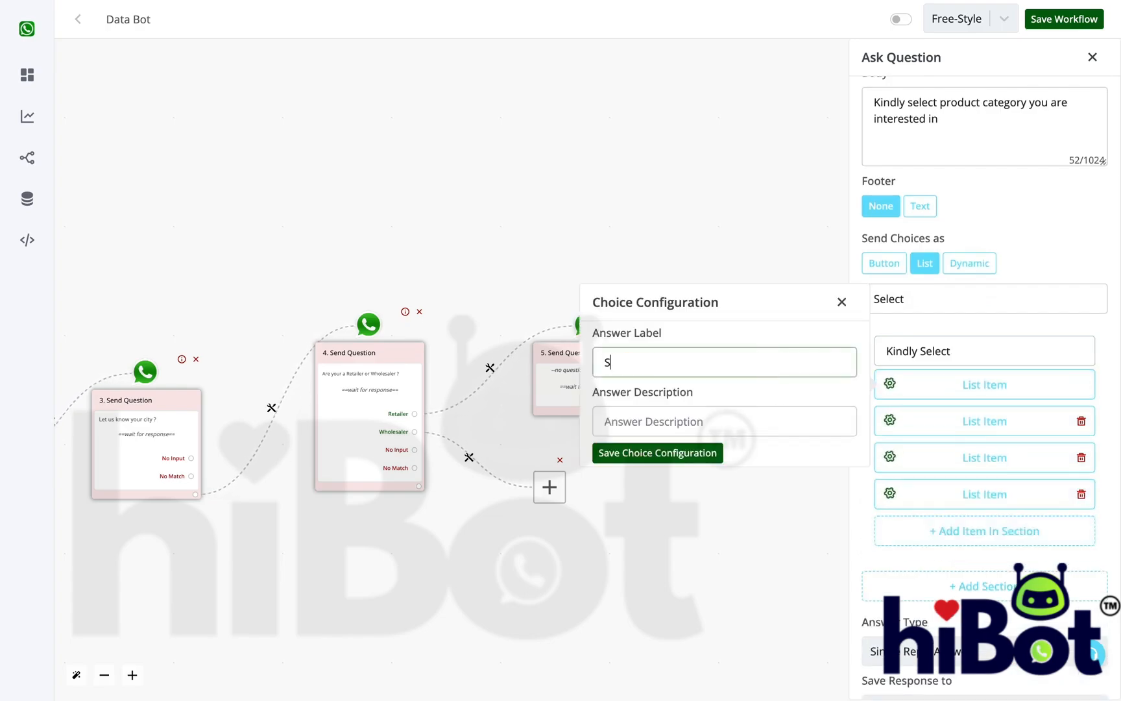
type("alwar Suits")
left_click(695, 454)
Step: Label the second list item "Sarees" and save its choice configuration
left_click(954, 428)
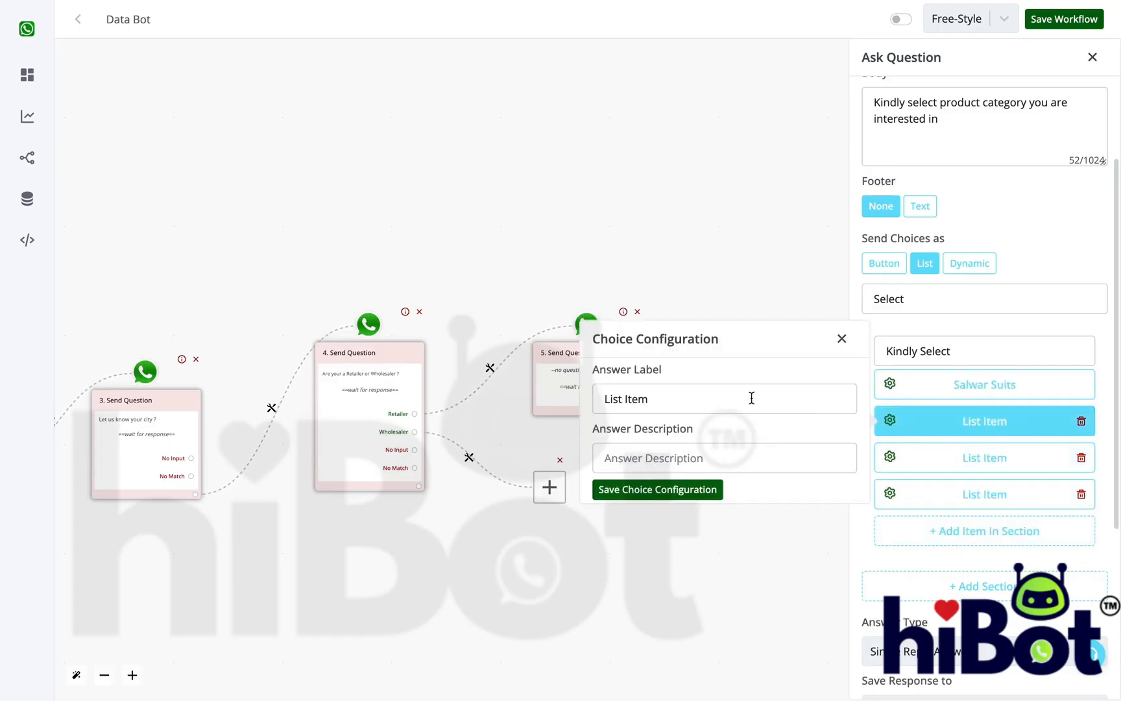
triple_click(746, 395)
type("Sarees")
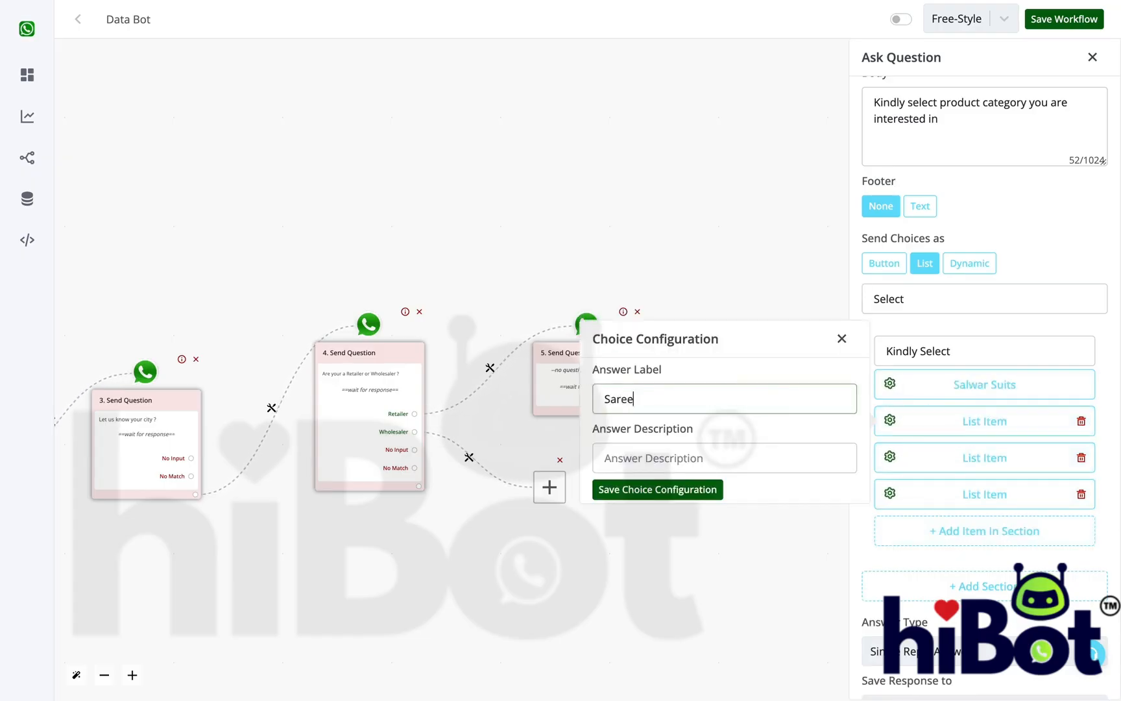
left_click(708, 488)
Step: Label the third list item "Kurtis" and save its choice configuration
left_click(958, 462)
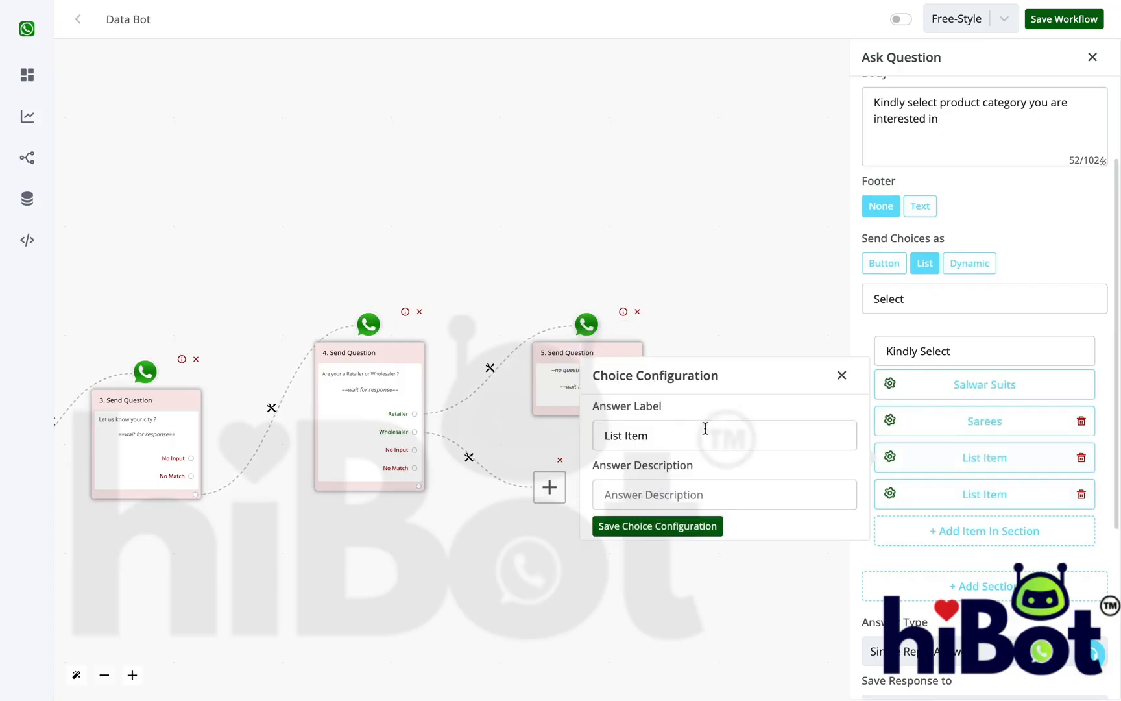
triple_click(704, 428)
type("Kurtis")
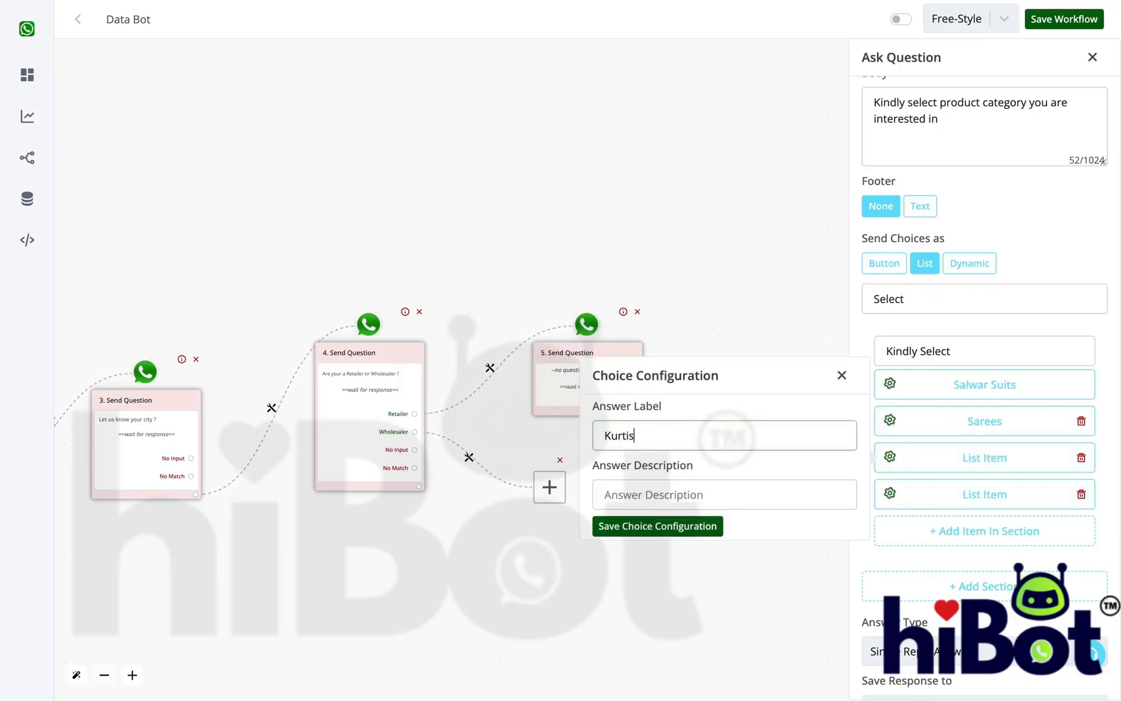
left_click(678, 526)
Step: Label the fourth list item "Lehengas" and save its choice configuration
left_click(956, 488)
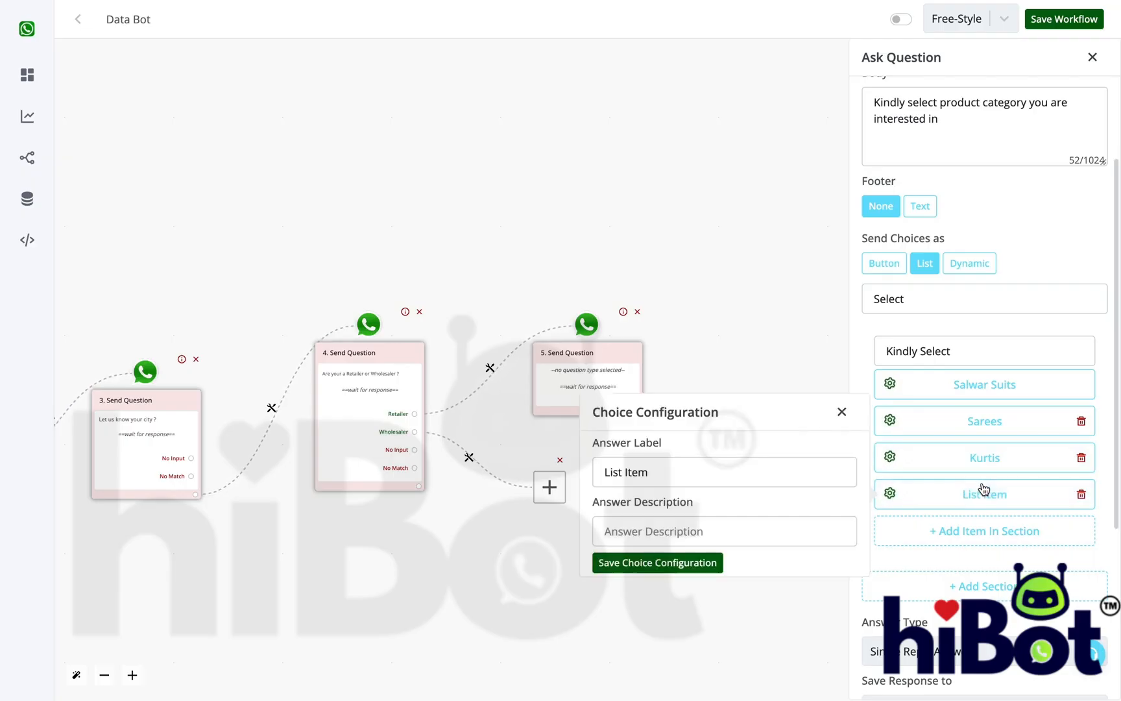
triple_click(718, 473)
type("Lehengas")
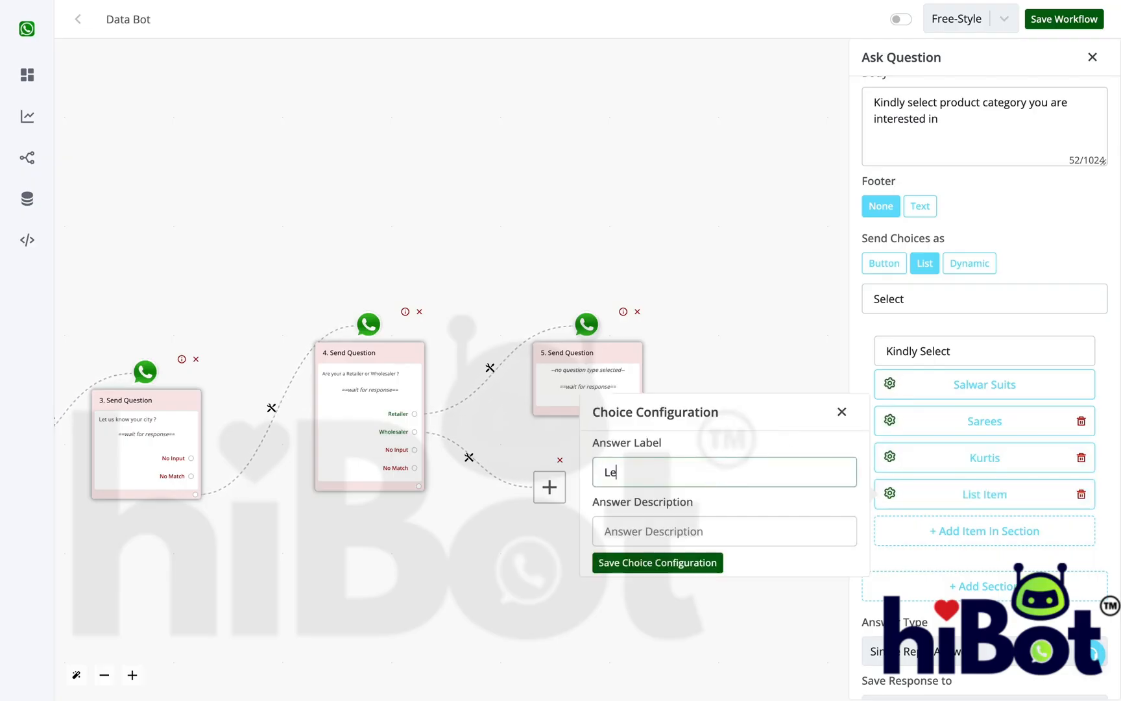
left_click(670, 563)
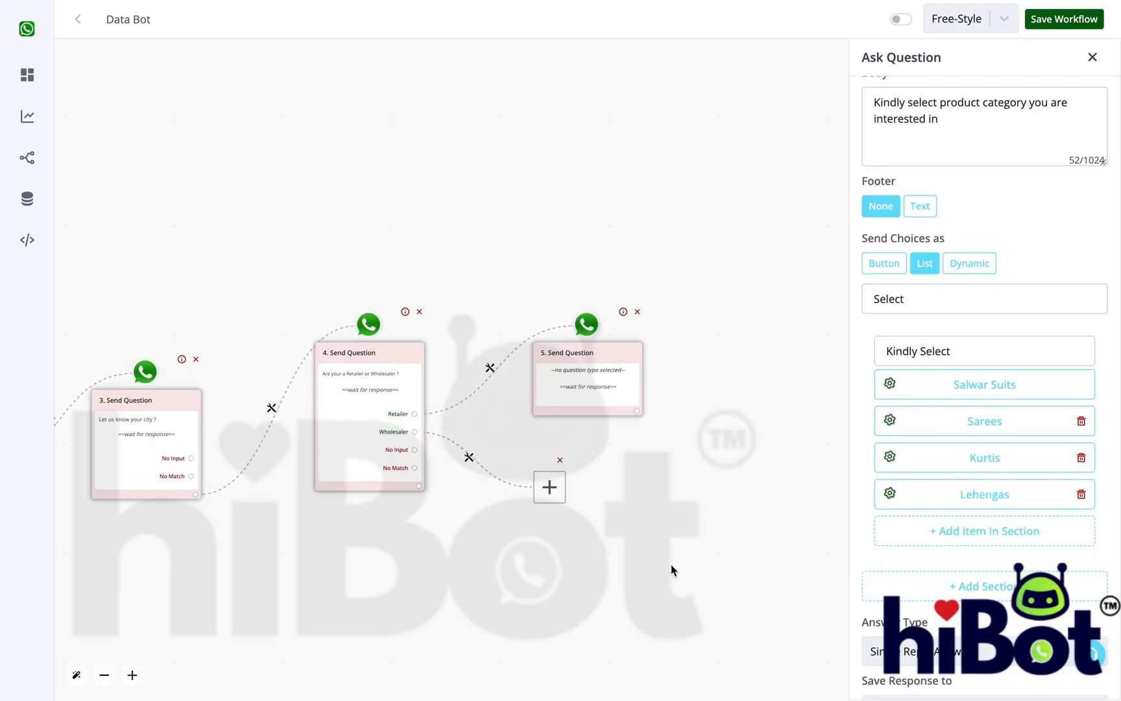
Step: Set the question's response to be stored in the Product Category field
scroll(910, 369, "down", 4)
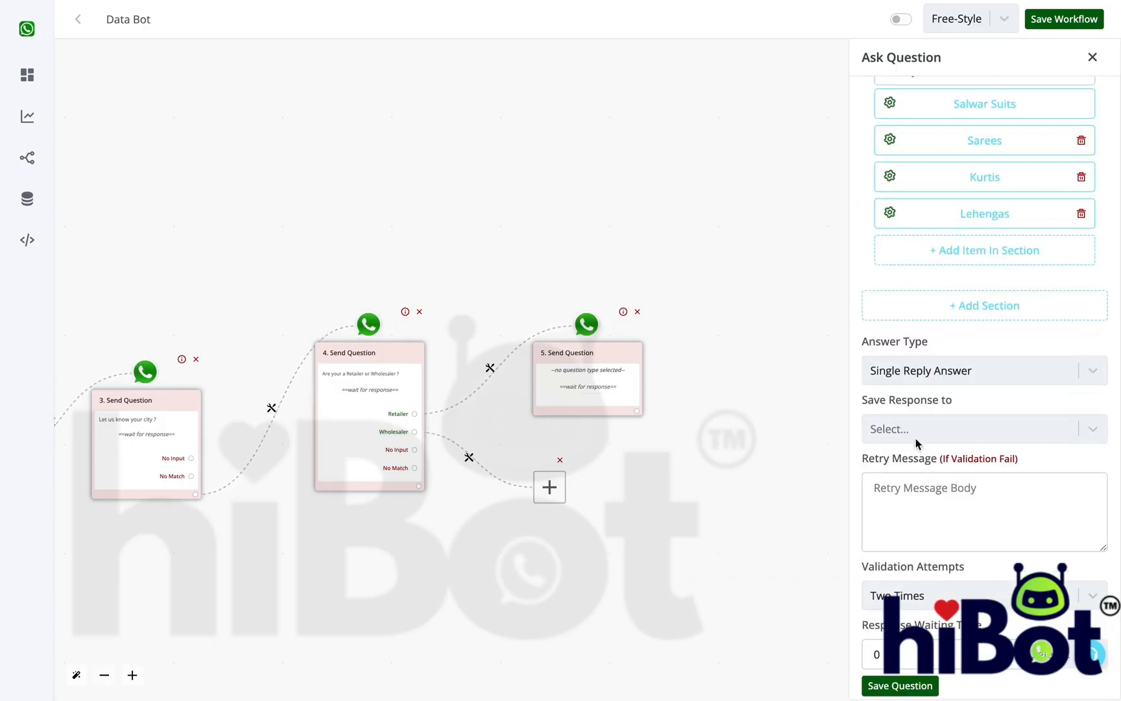
left_click(942, 433)
scroll(914, 545, "down", 3)
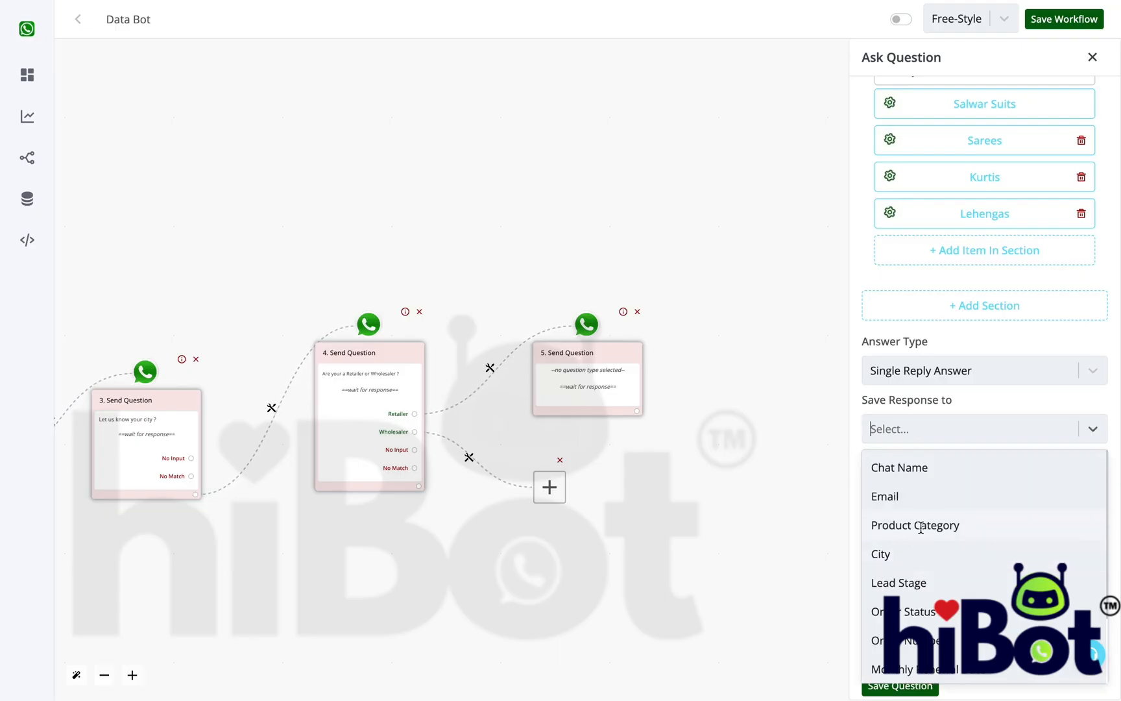
left_click(920, 525)
left_click(894, 371)
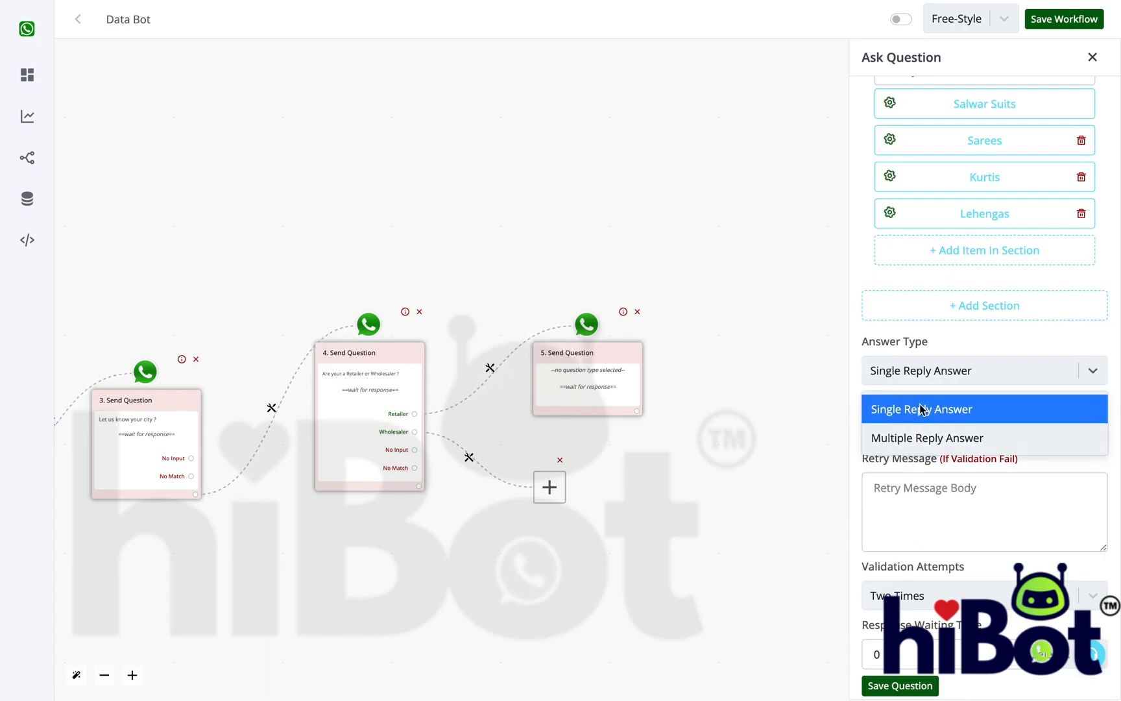
left_click(976, 346)
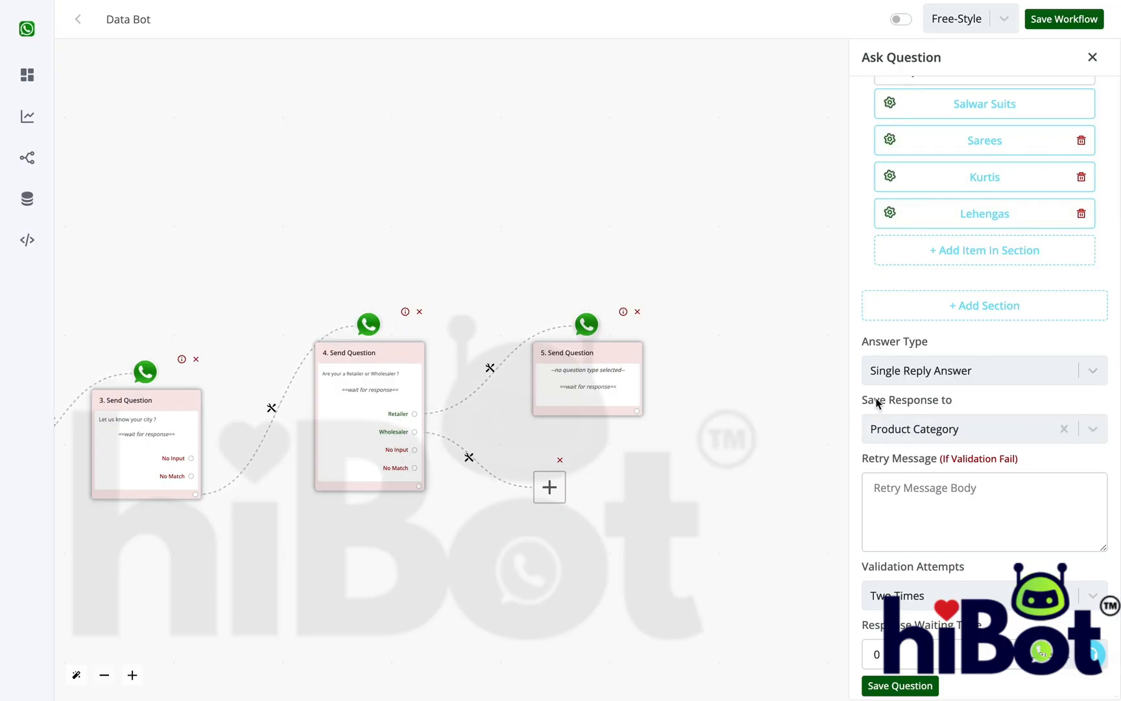
scroll(934, 396, "up", 6)
Step: Save the product category question and move its block well above the empty Wholesaler follow-up
scroll(953, 422, "down", 6)
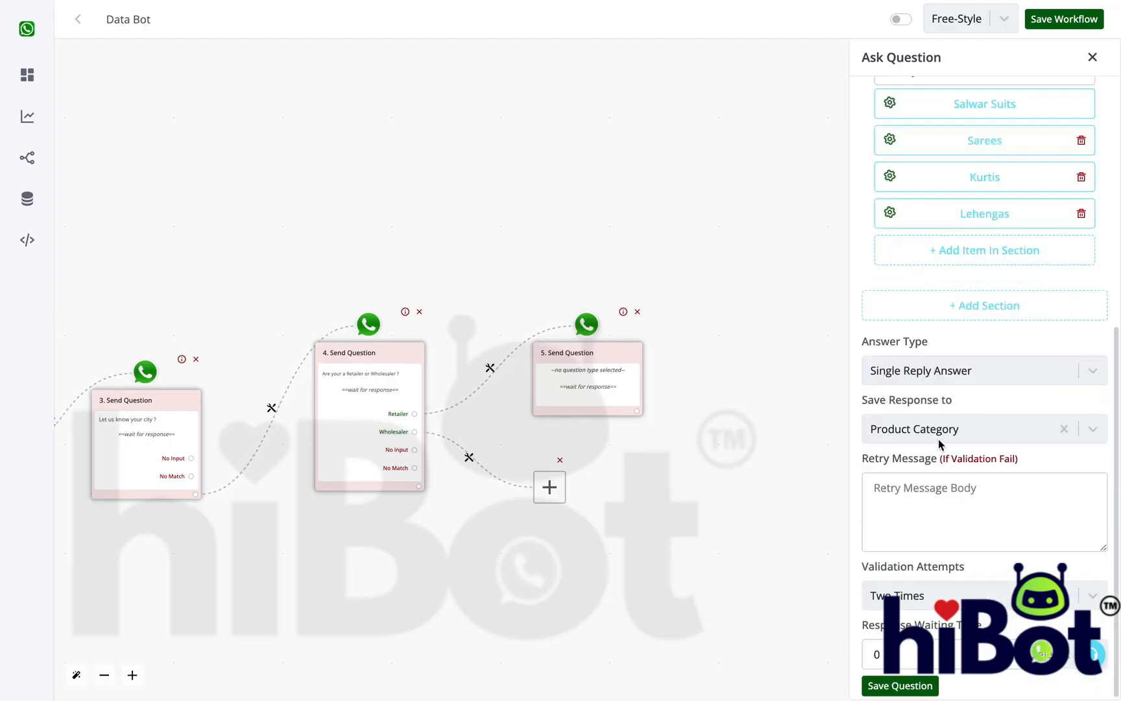
left_click(900, 686)
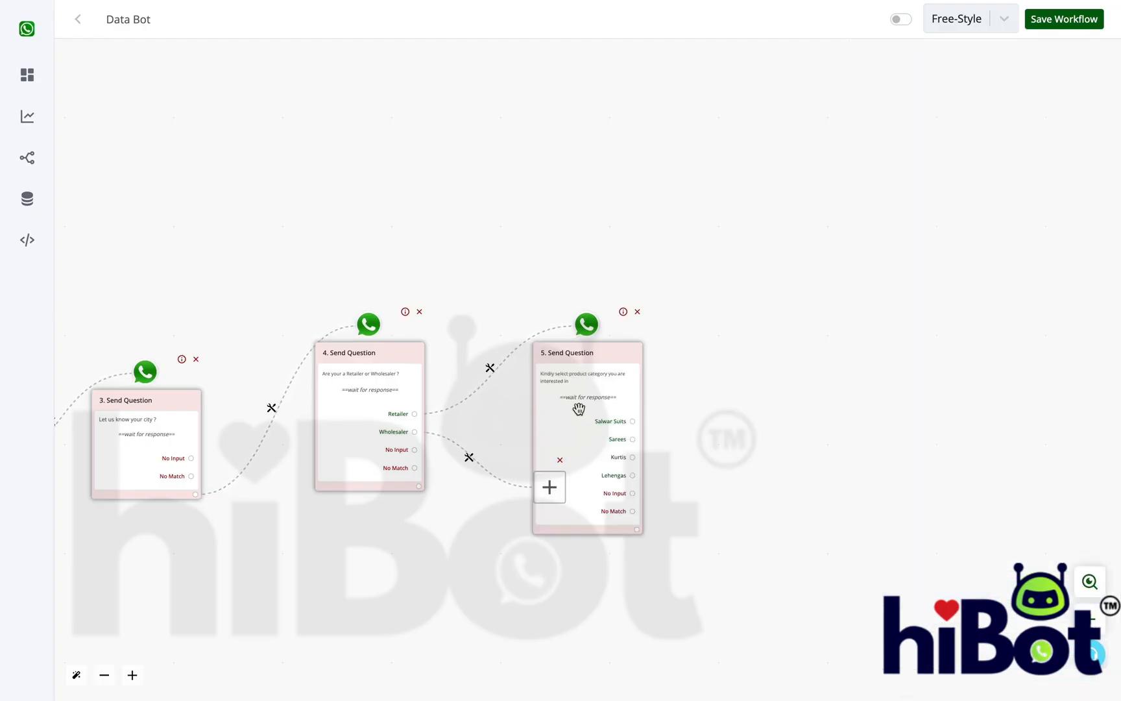
left_click_drag(597, 340, 605, 181)
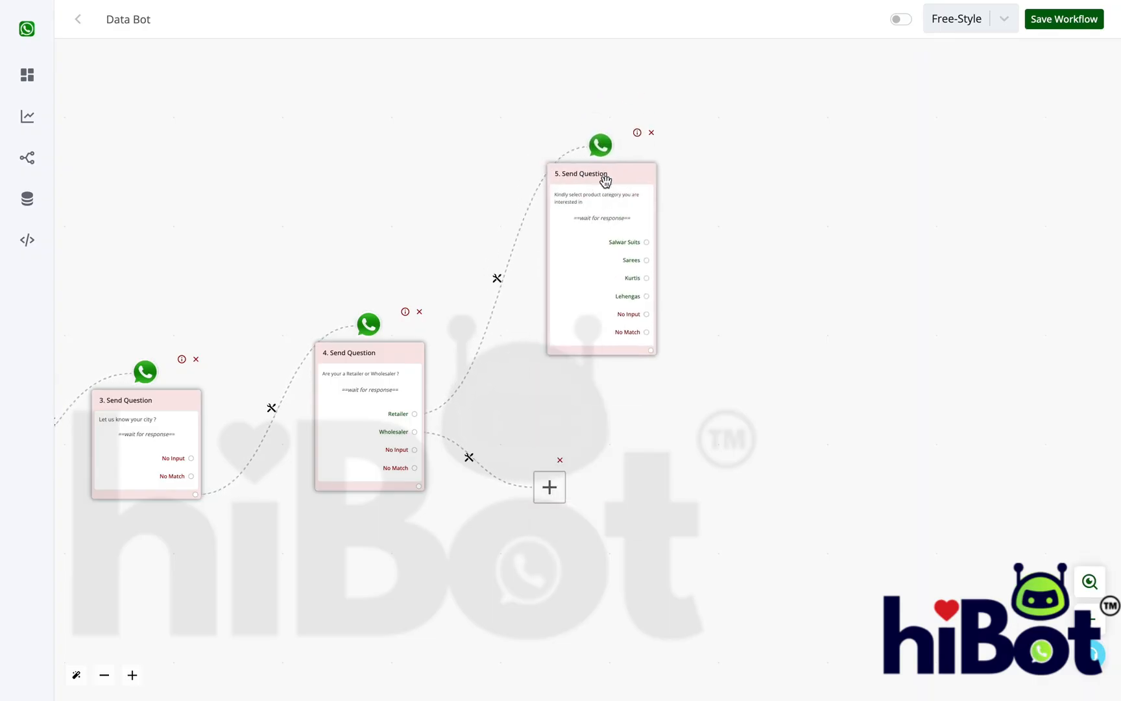
Step: After the product category question, add and save a text message reading "Thanks for your message our sales agent will get in touch with you soon."
left_click(649, 349)
left_click(555, 361)
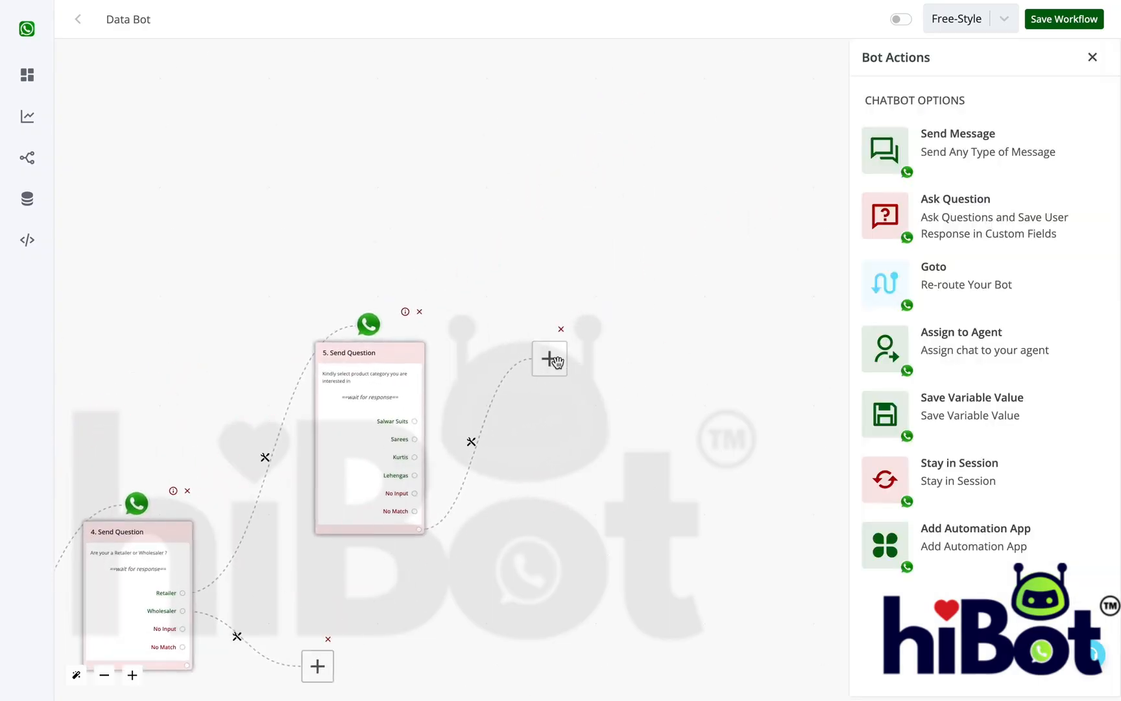
left_click(986, 141)
left_click(950, 116)
left_click(930, 183)
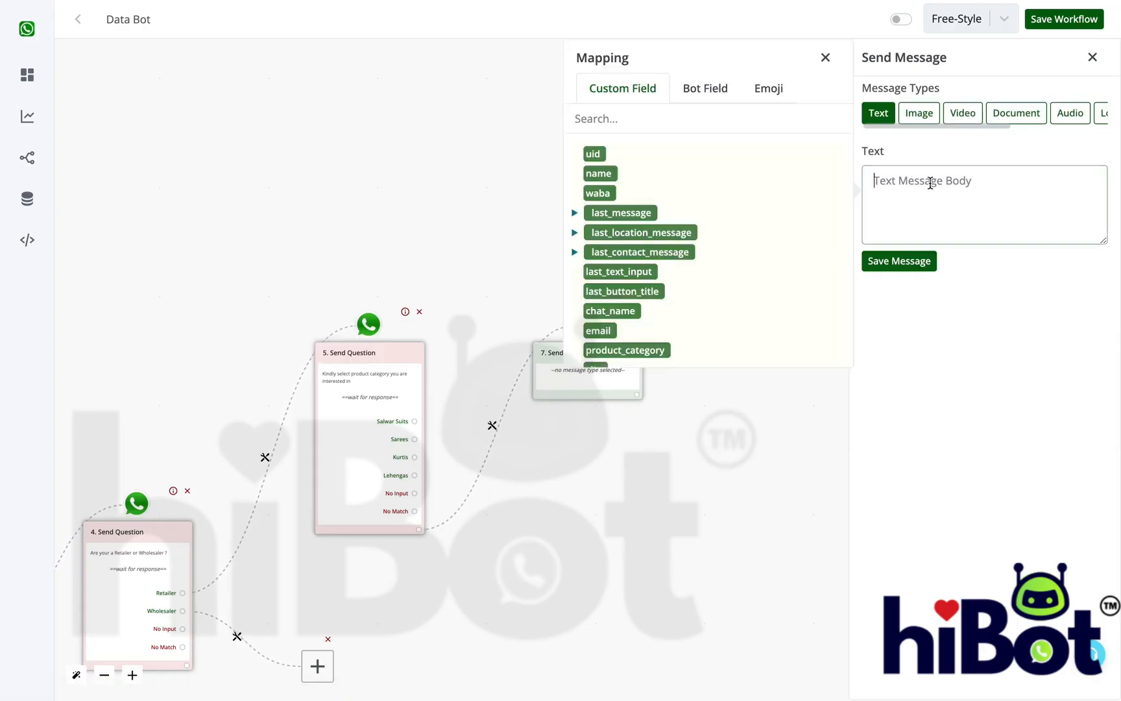
type("Thanks for your message our sales agent will get in touch with you soon.")
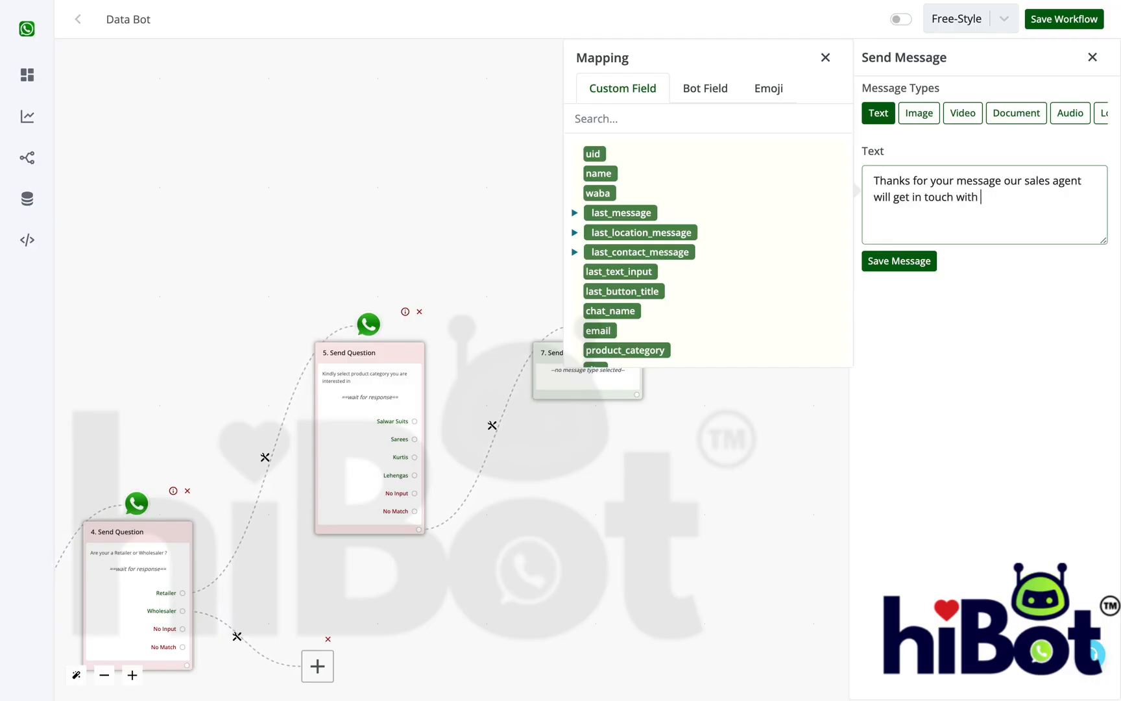
left_click(905, 259)
Step: Add a text question to the Wholesaler branch asking "Kindly enter your gst number ?"
left_click_drag(713, 513, 854, 400)
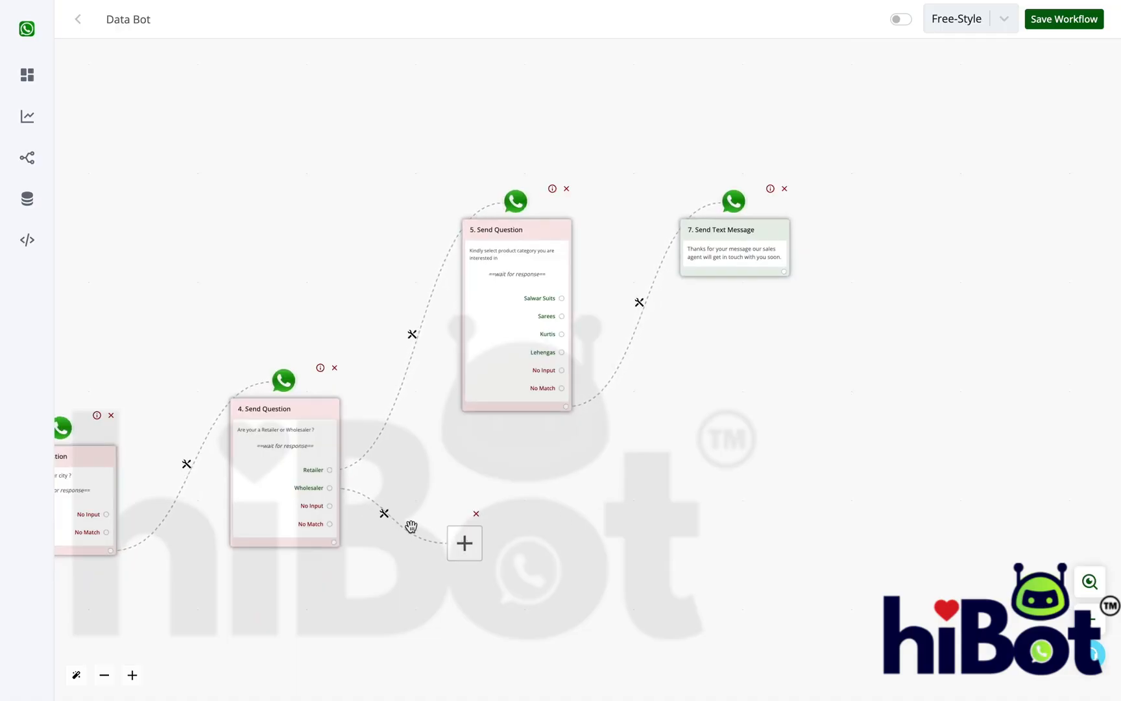
left_click(464, 545)
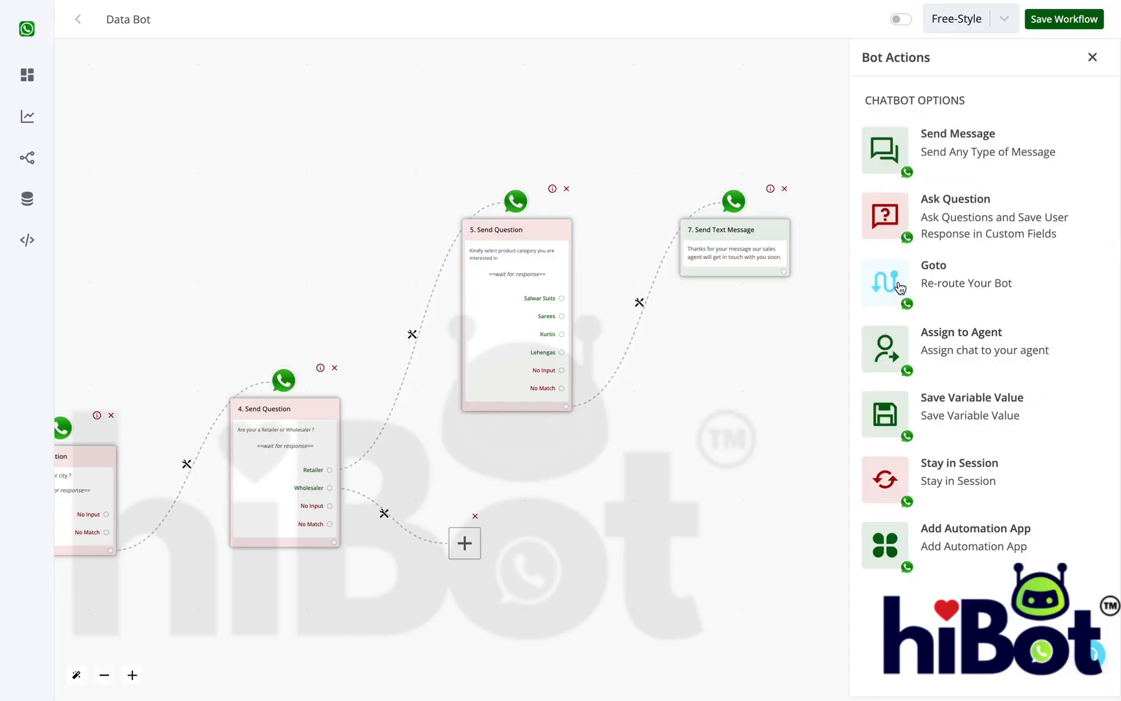
left_click(976, 218)
left_click(975, 106)
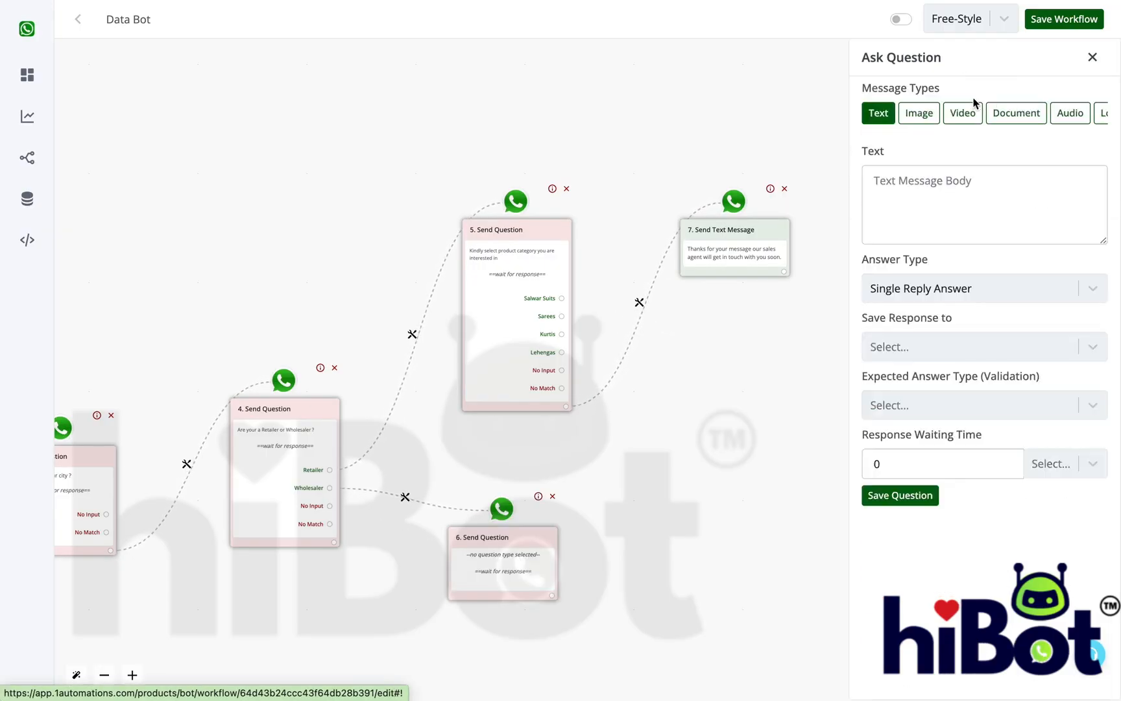
left_click(943, 190)
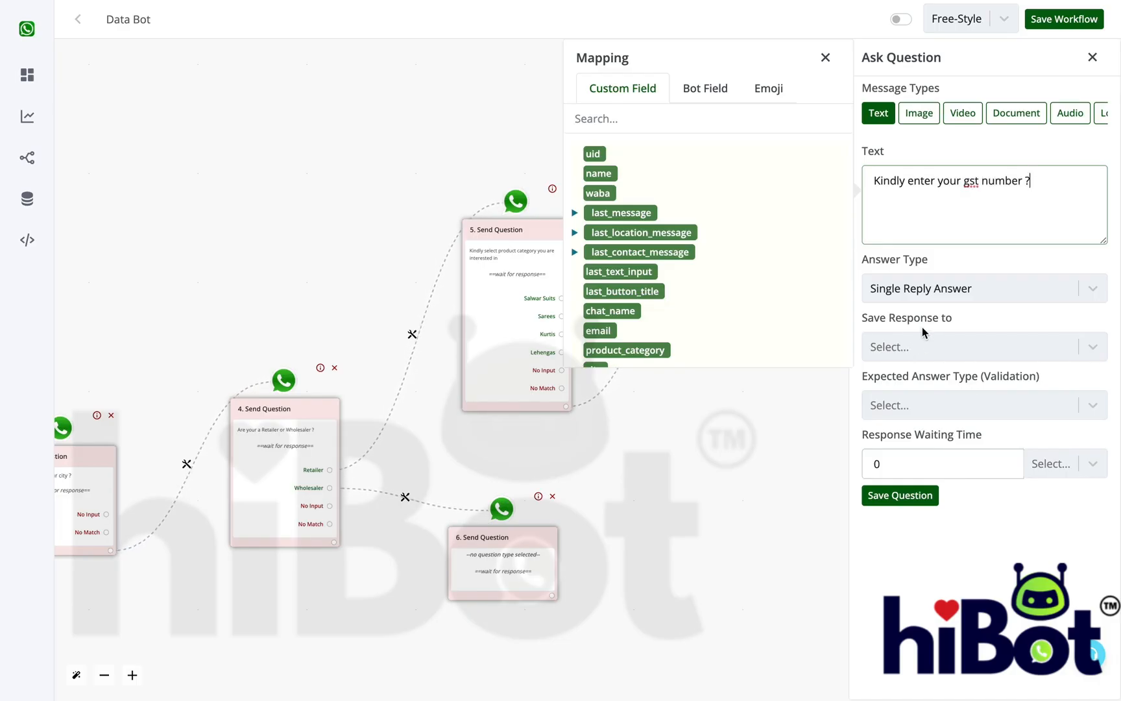
Step: Save the GST number question without a response field and save the workflow
left_click(925, 344)
scroll(946, 525, "down", 2)
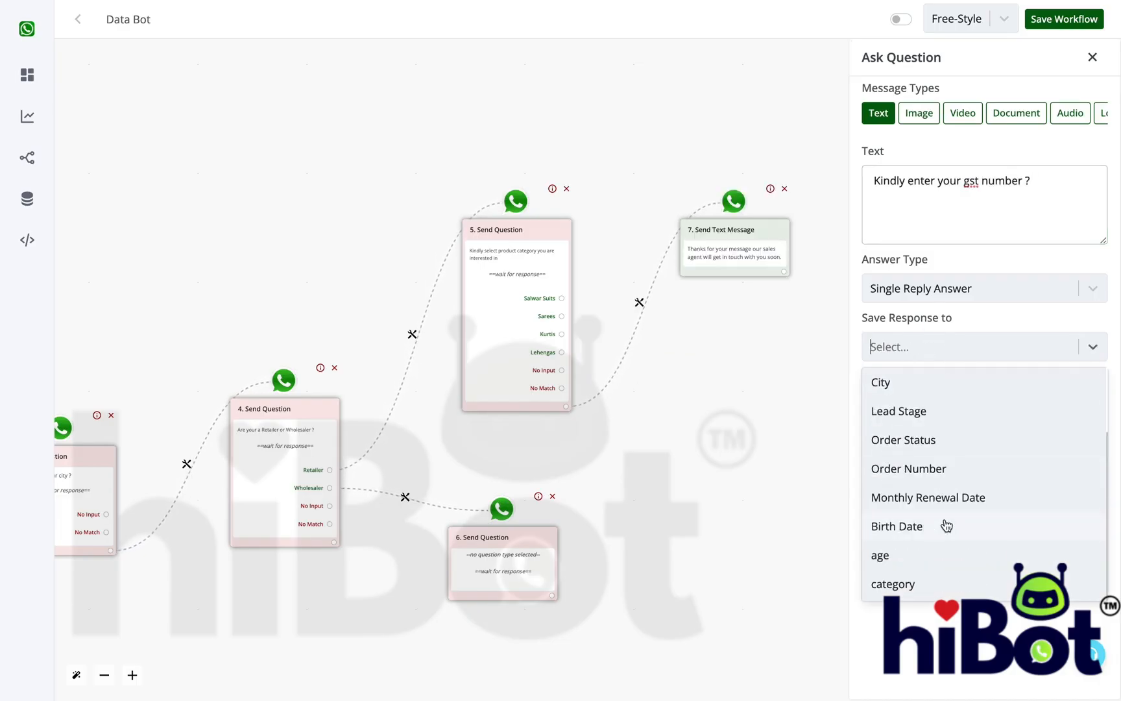
scroll(945, 525, "up", 2)
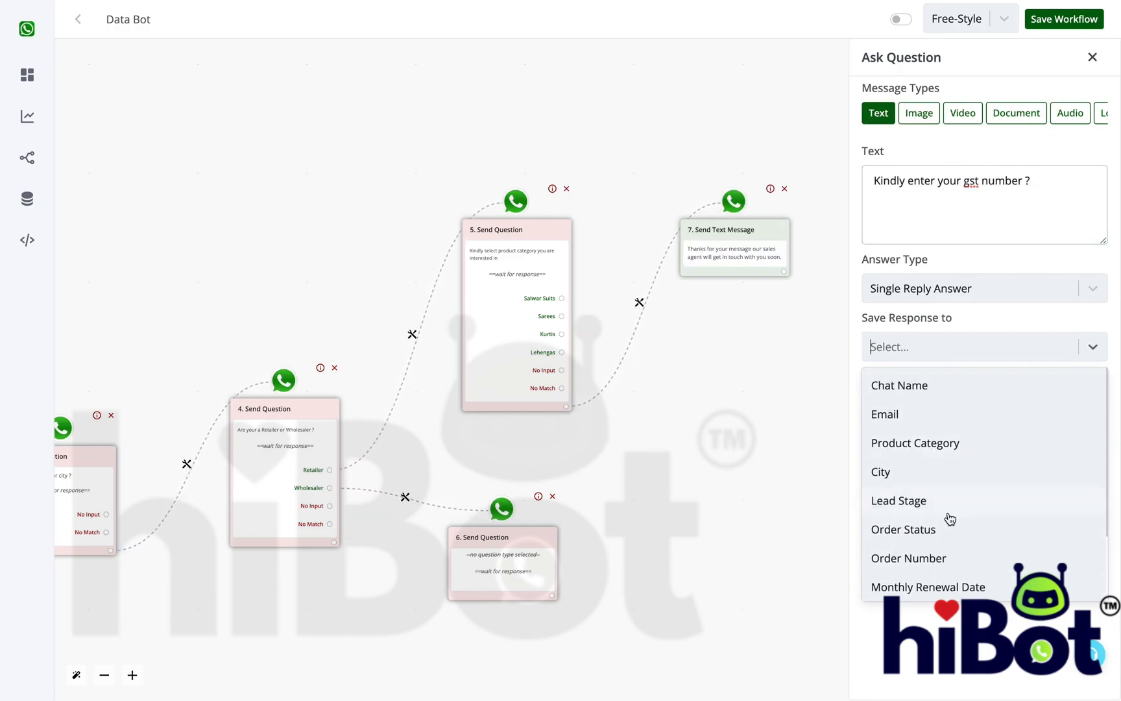
scroll(949, 518, "down", 2)
left_click(1023, 220)
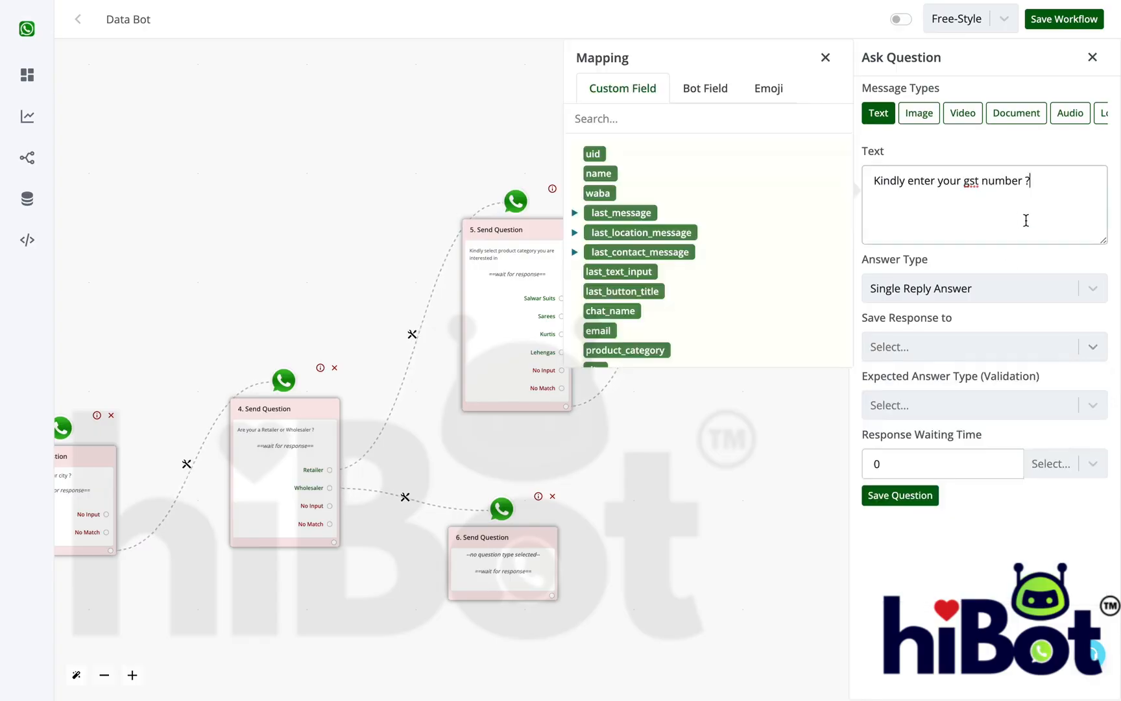
left_click(826, 59)
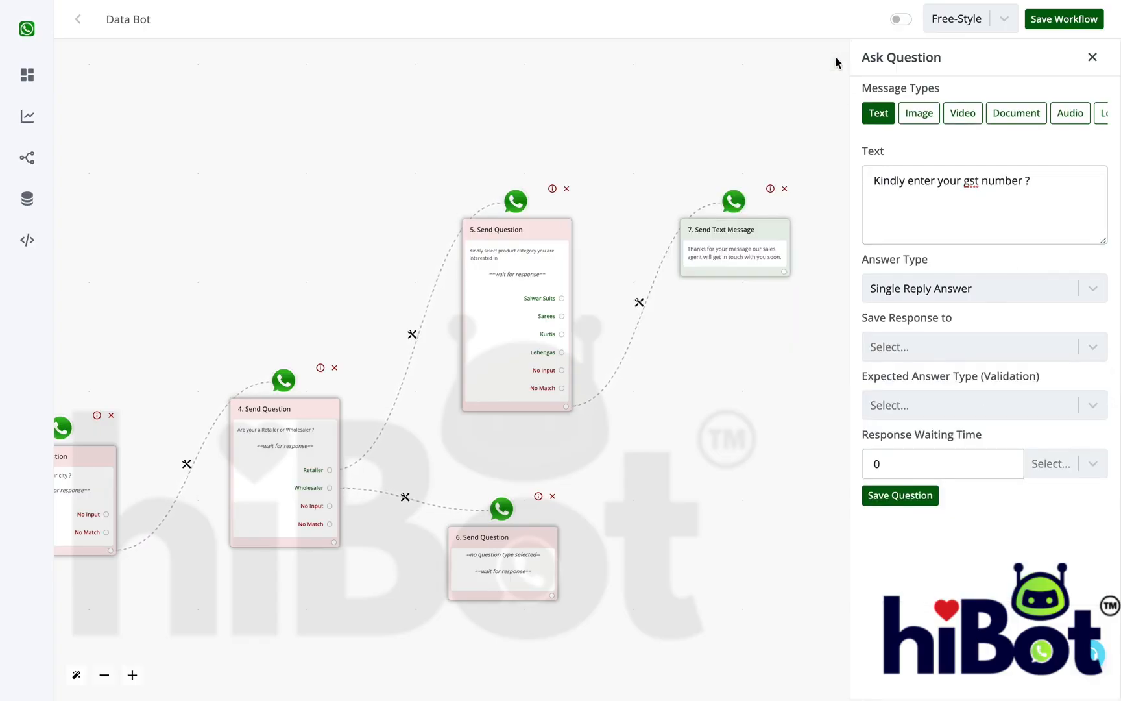
left_click(891, 496)
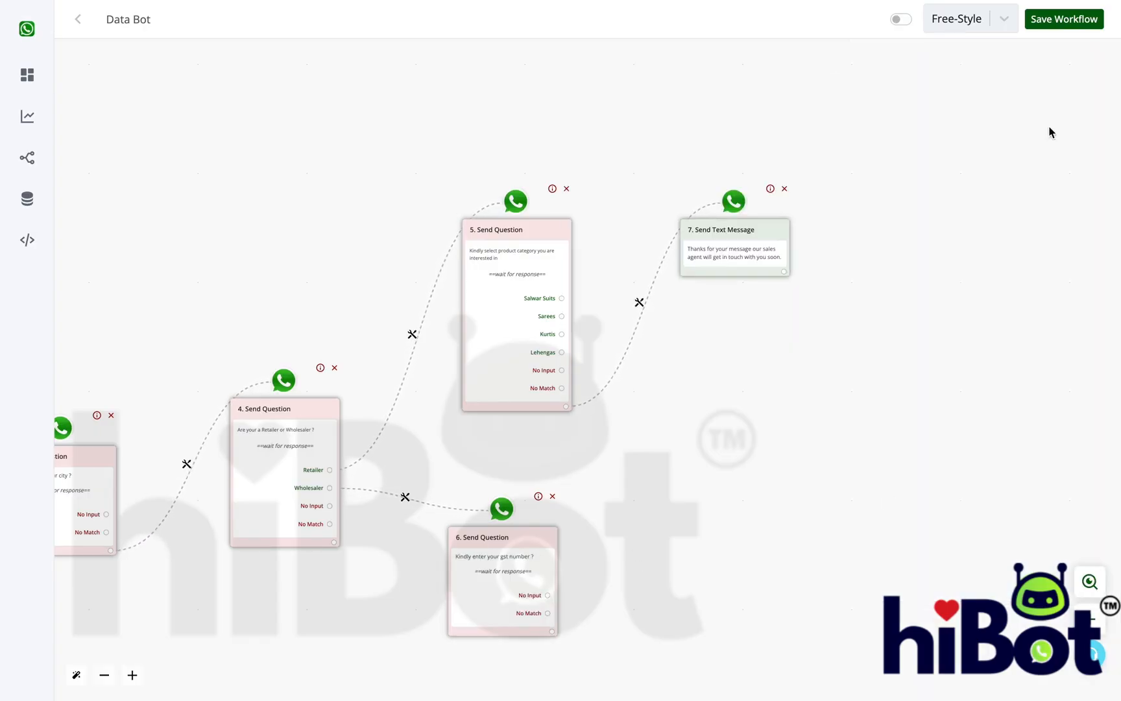
left_click(1070, 20)
left_click(495, 543)
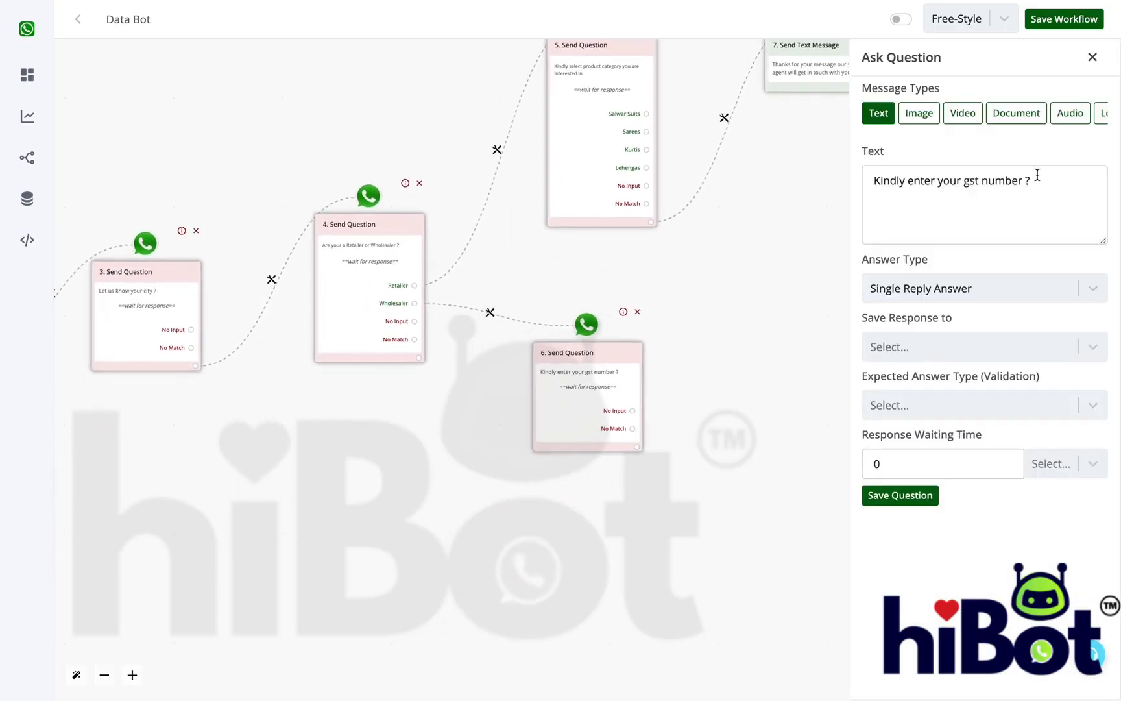
left_click(1091, 57)
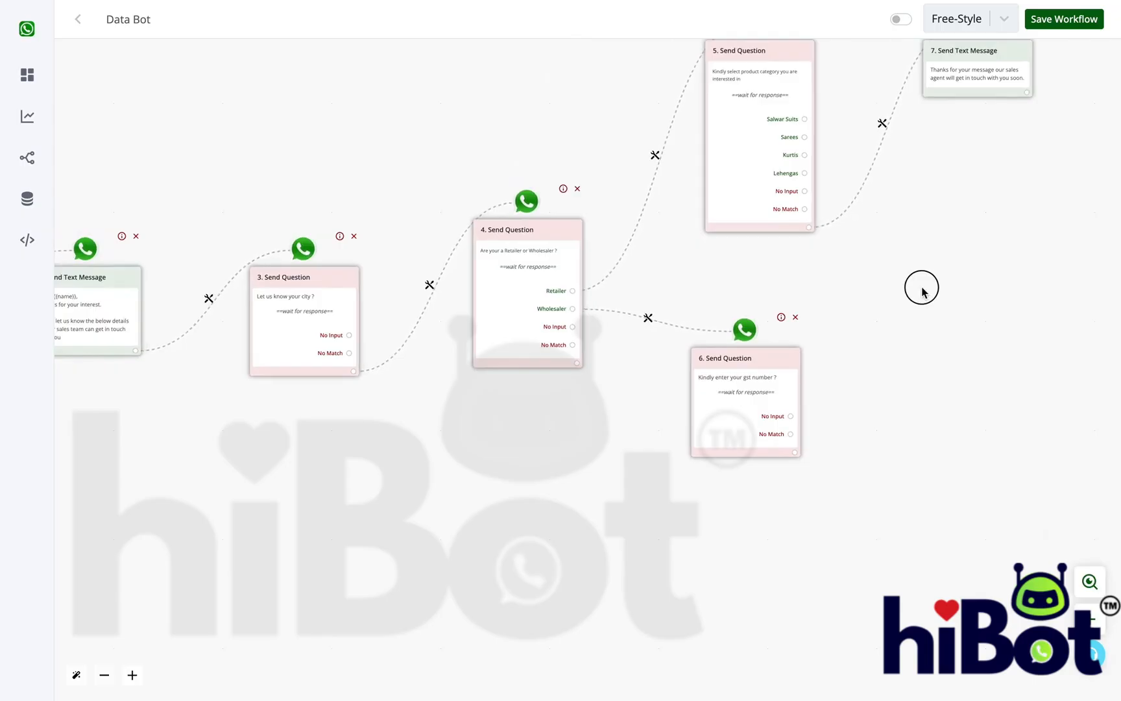
Step: After the GST number question, add and save a text message reading "Thanks for your message, our team will get in touch with you soon."
left_click_drag(921, 287, 909, 343)
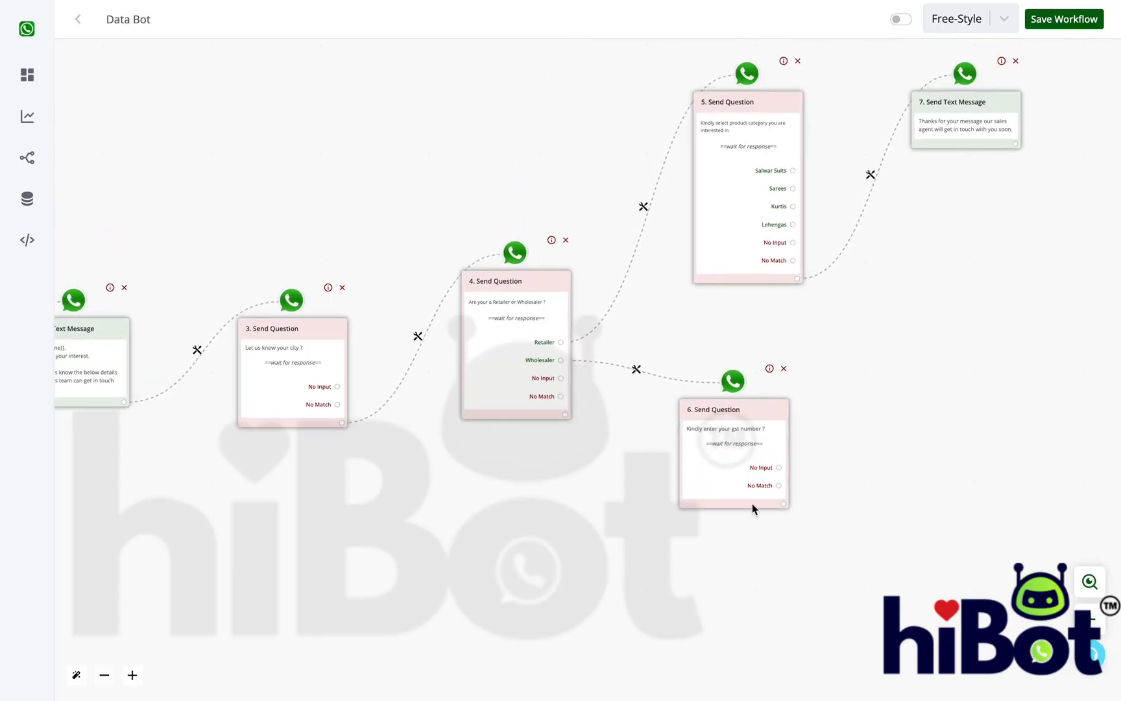
left_click(784, 503)
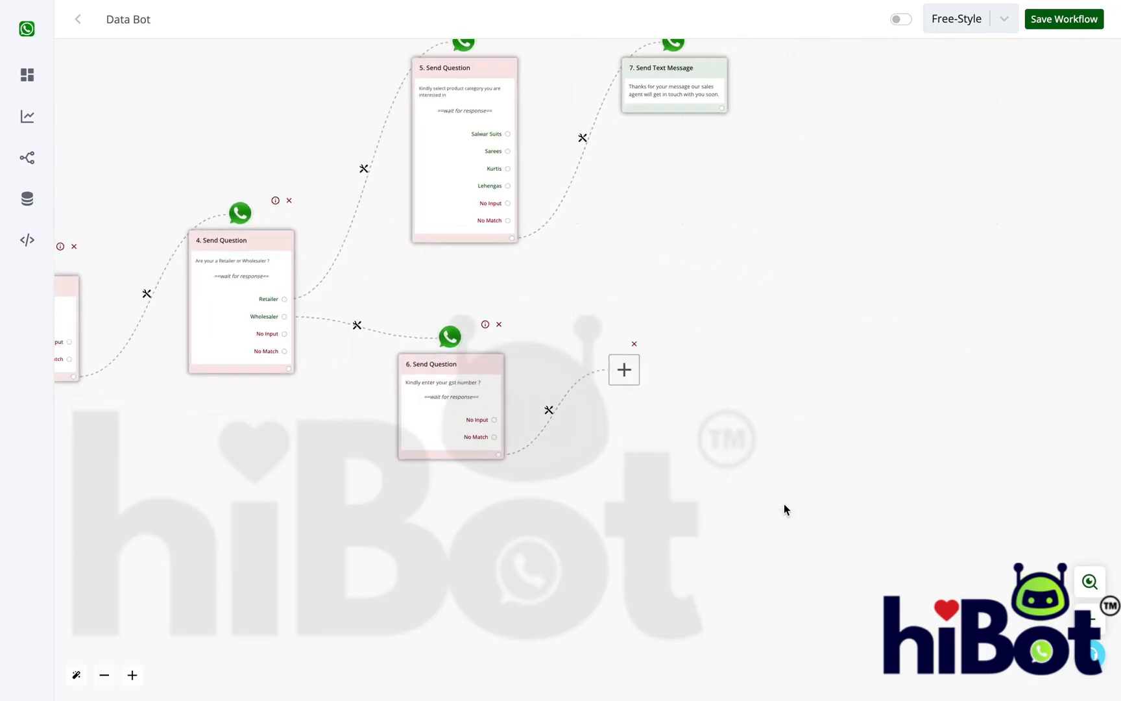
left_click(550, 359)
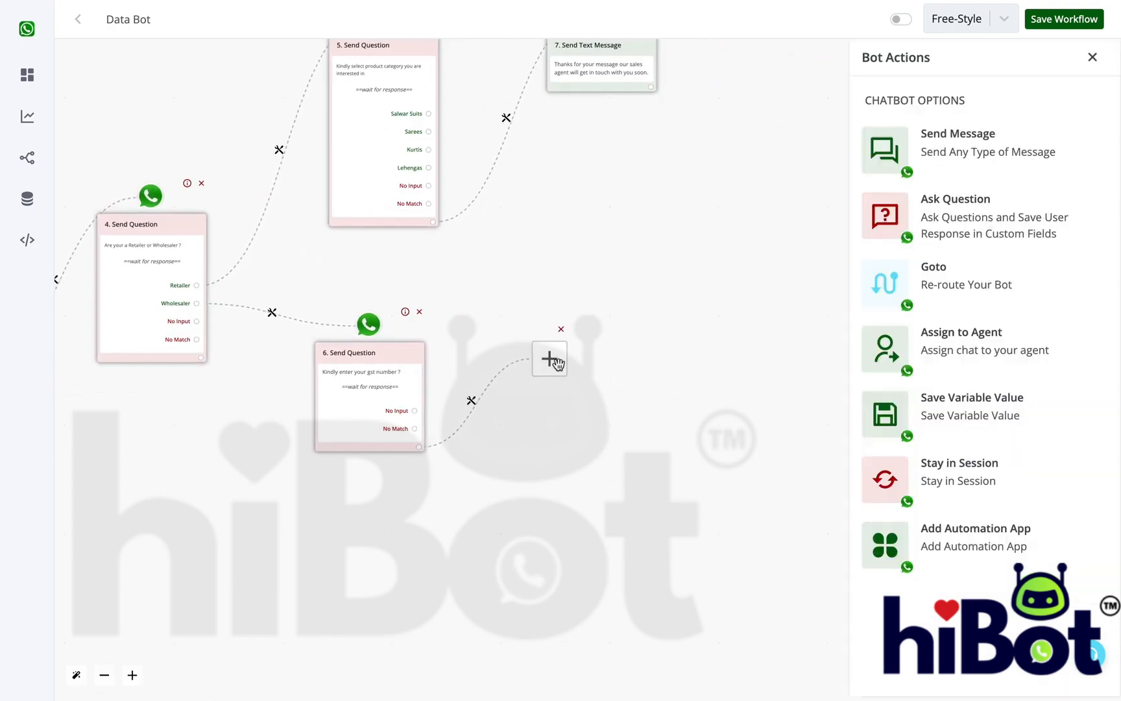
left_click(1036, 141)
left_click(1014, 127)
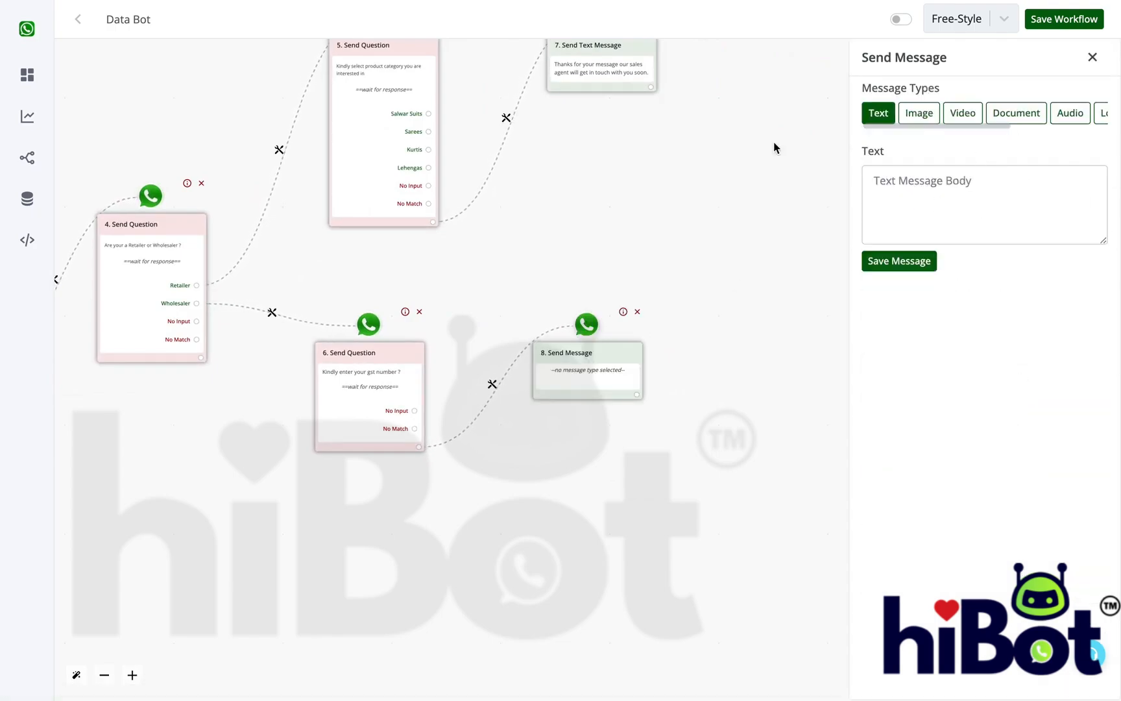
left_click(916, 198)
type("T")
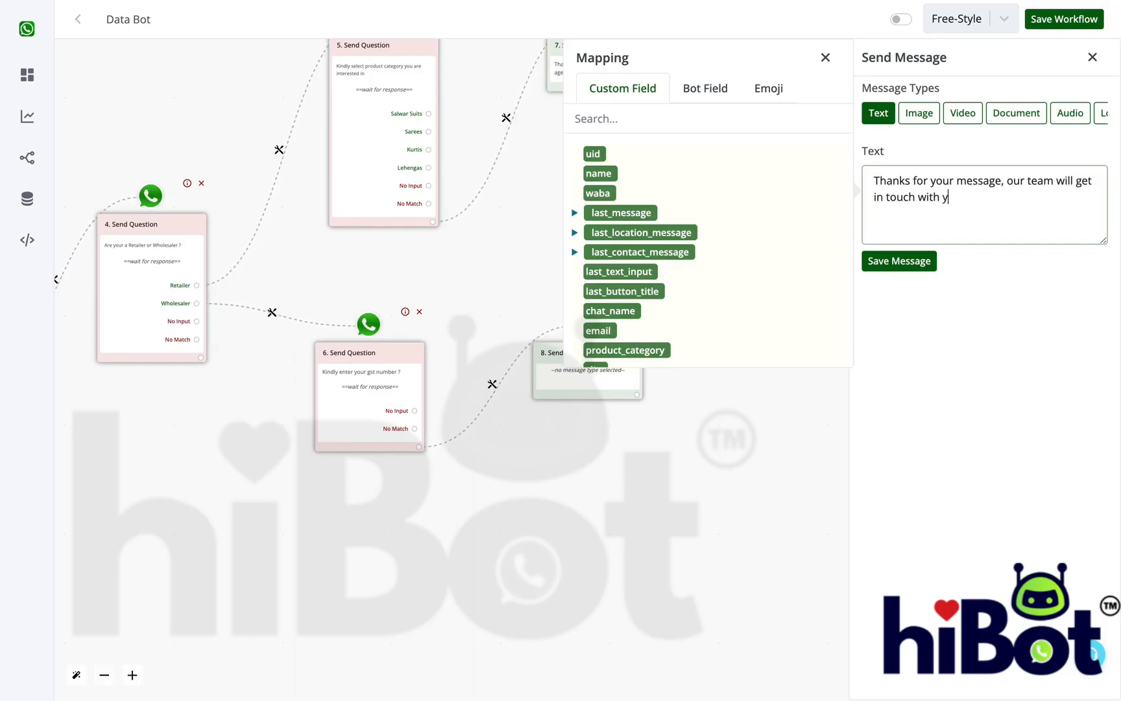
left_click(903, 261)
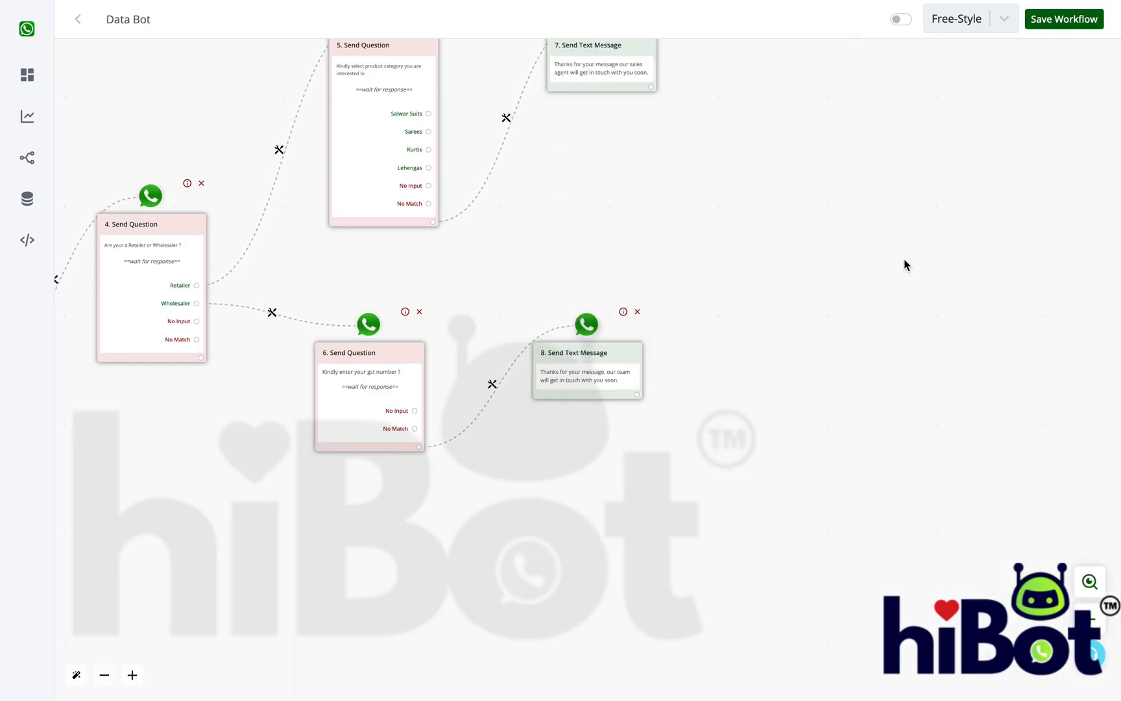
Step: After the Retailer branch's thank-you message, add an Assign to Agent action that transfers the chat to Demo account
left_click_drag(809, 262, 966, 320)
scroll(964, 314, "down", 2)
left_click_drag(911, 282, 975, 286)
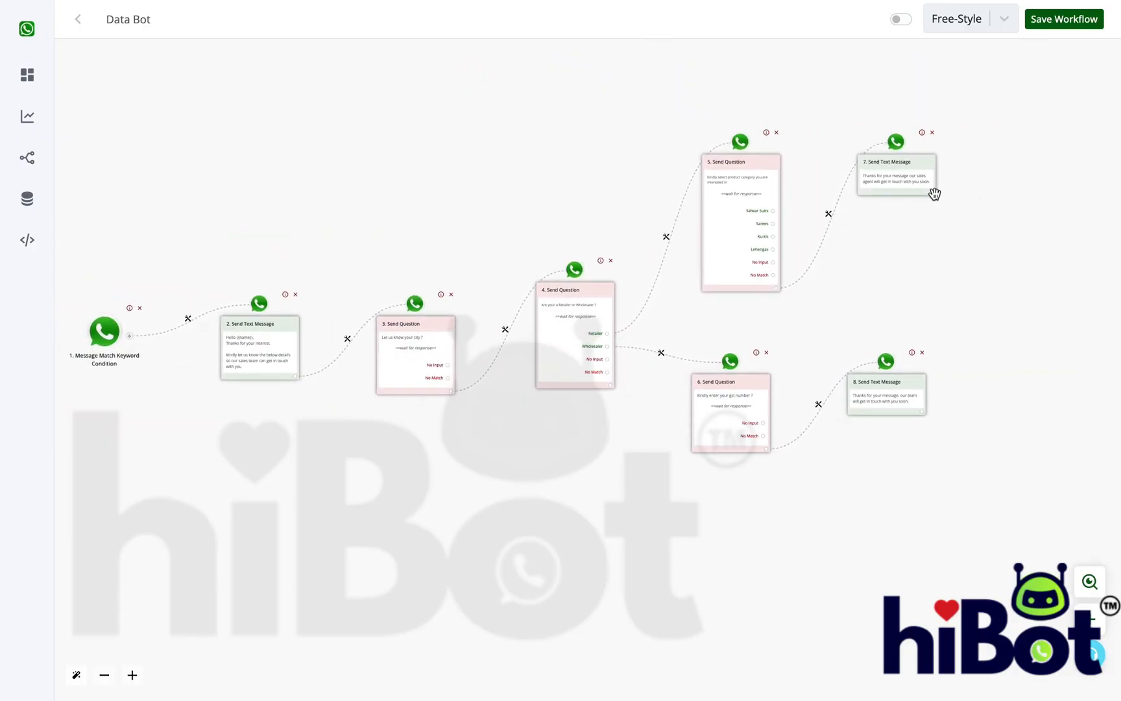
left_click_drag(953, 237, 936, 238)
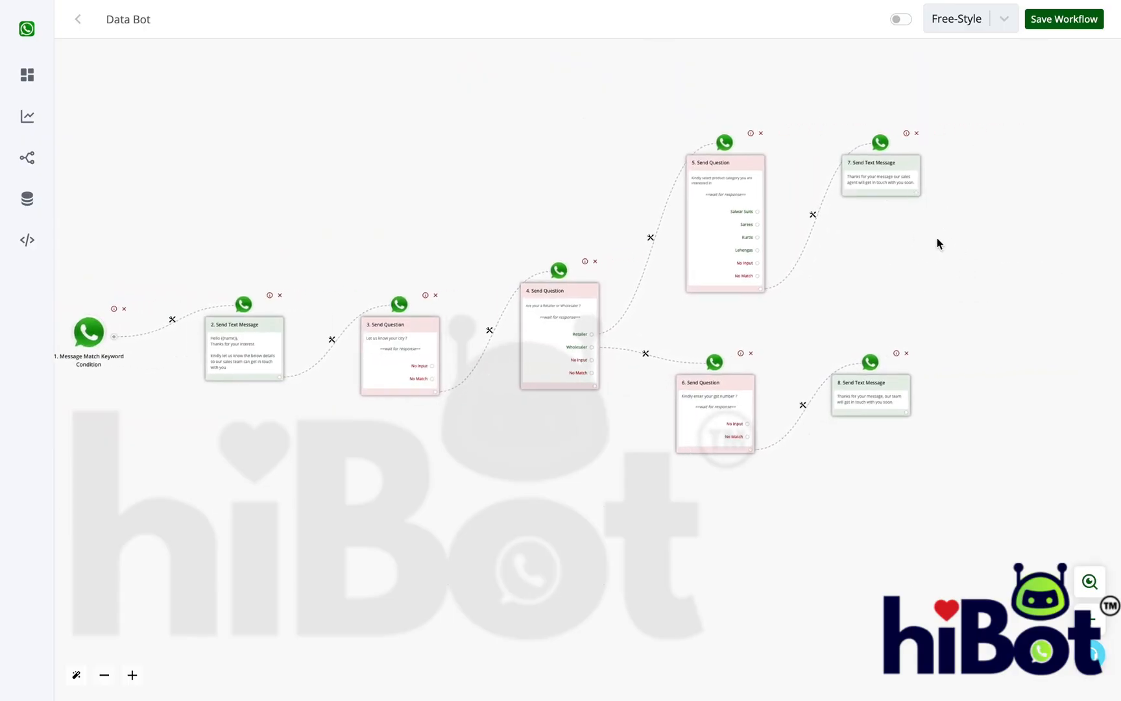
left_click(916, 192)
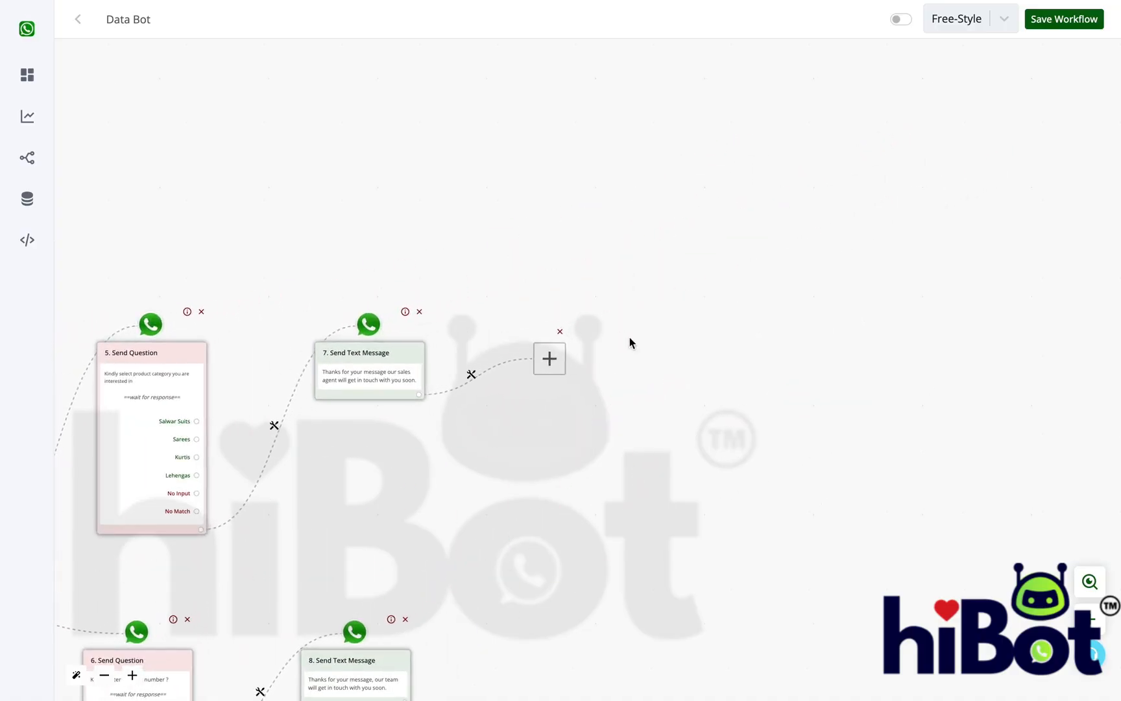
left_click_drag(803, 294, 950, 106)
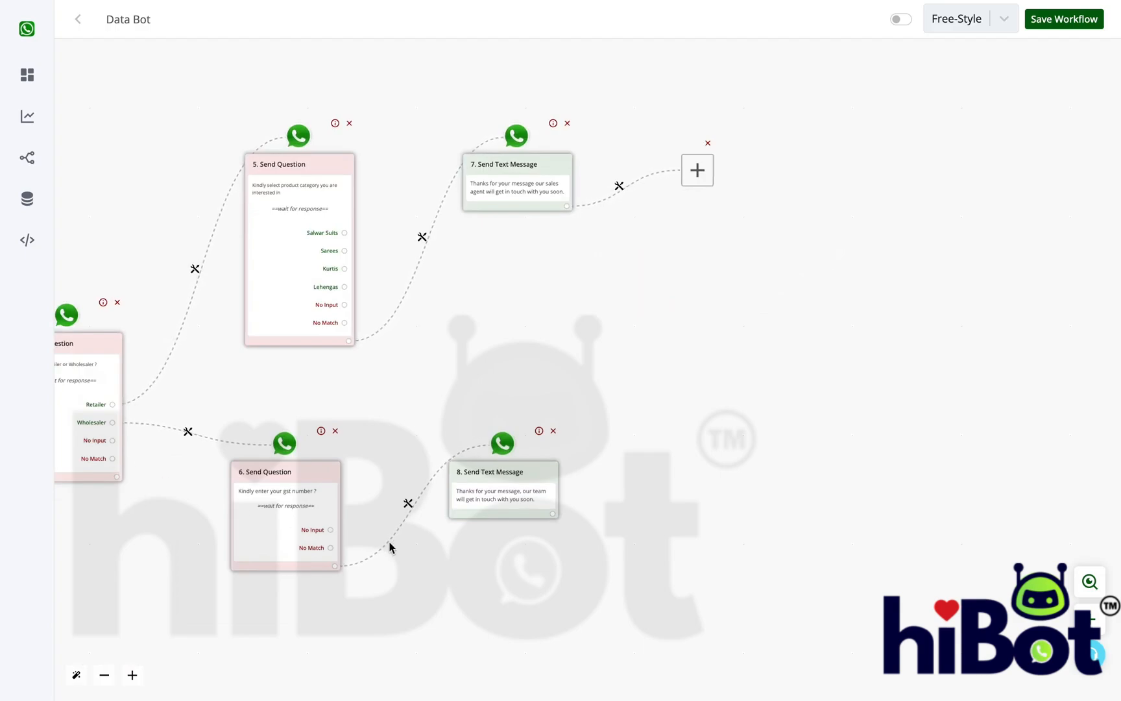
left_click(697, 170)
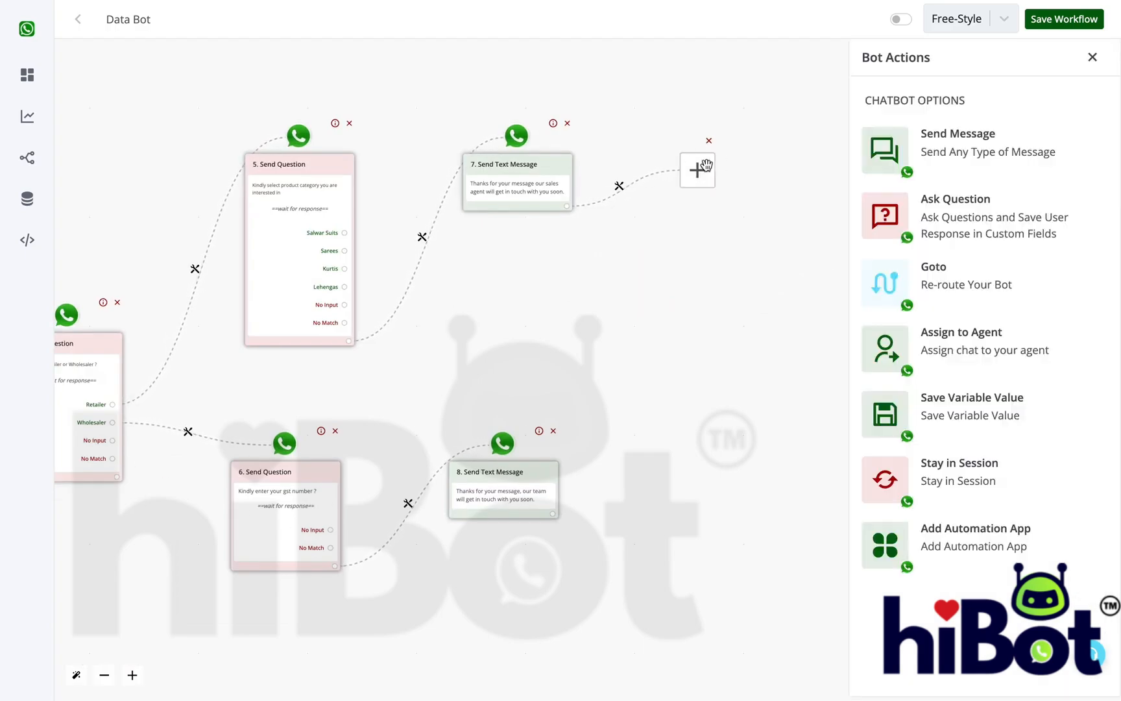
left_click(973, 350)
left_click(1020, 114)
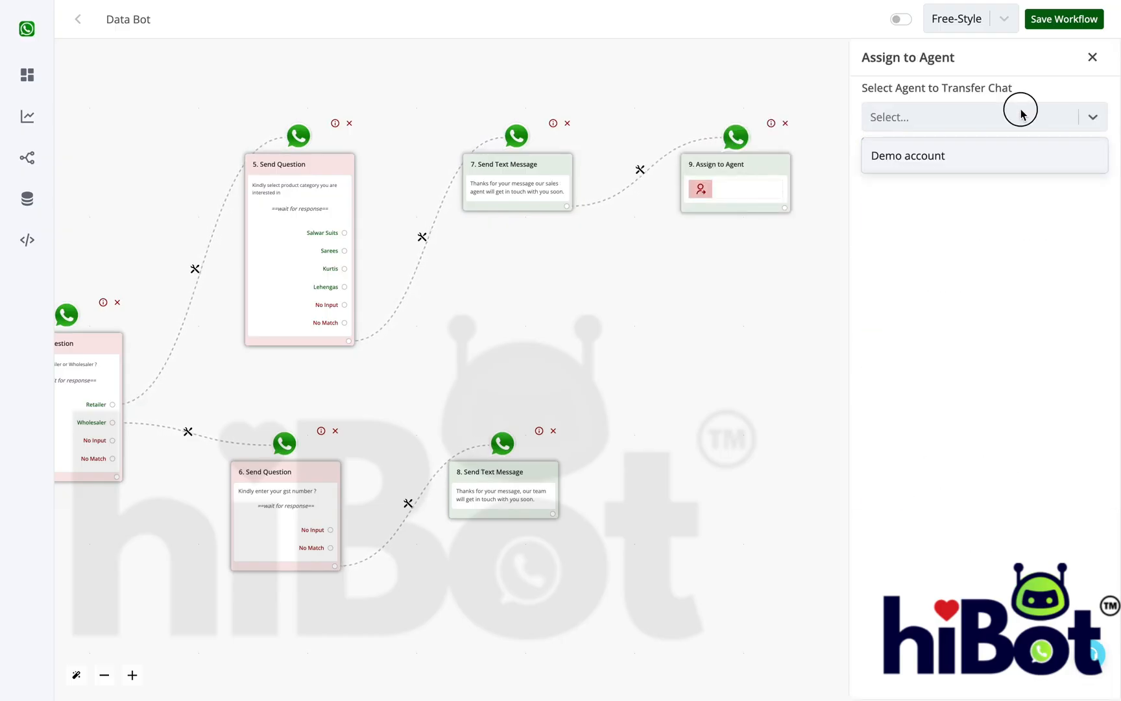
left_click(1001, 159)
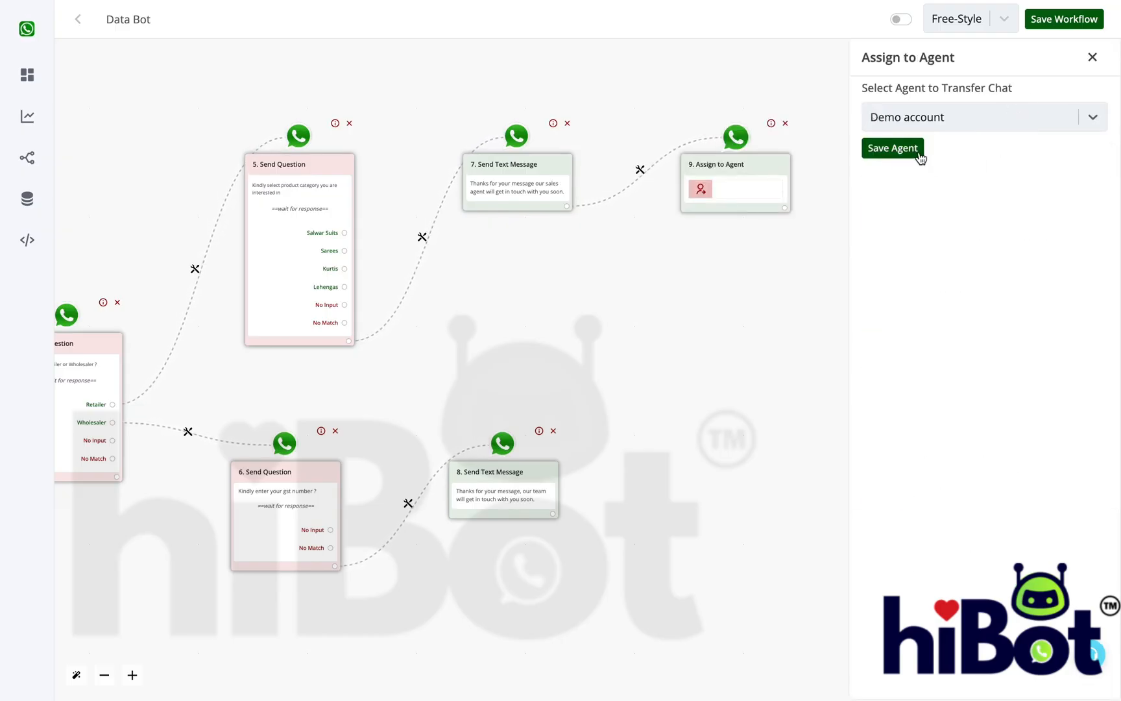
left_click(919, 153)
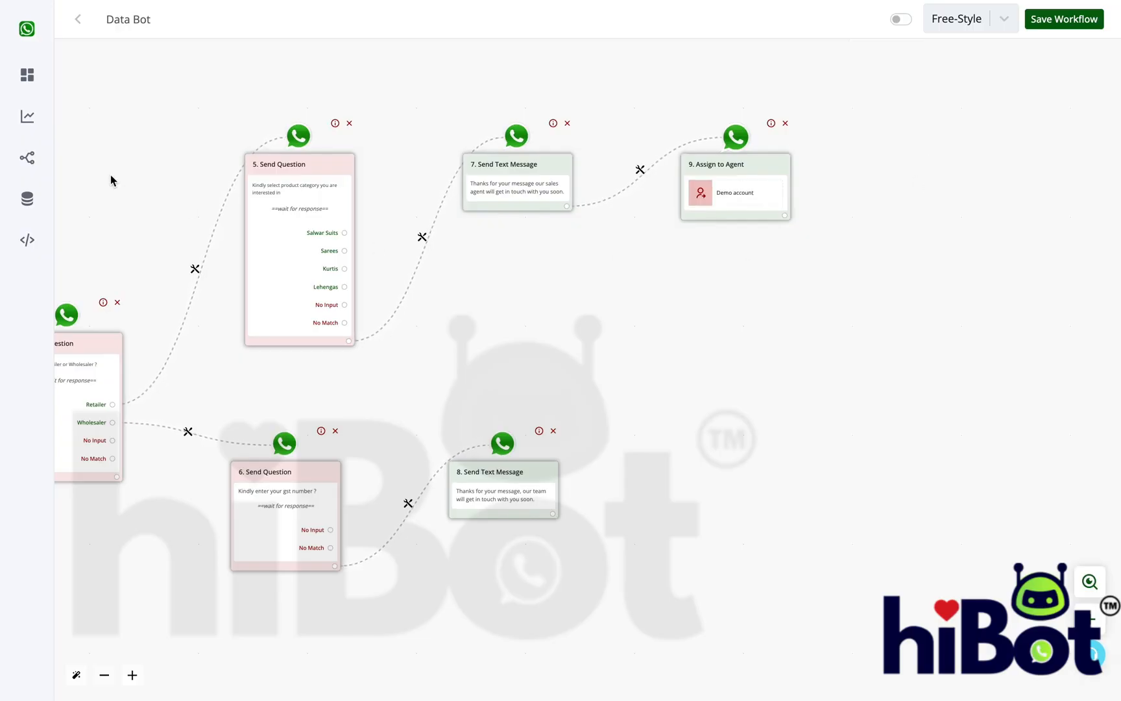
Step: Reselect Demo account as the agent in the Assign to Agent block, save it, and save the workflow
left_click_drag(438, 300, 766, 293)
left_click_drag(392, 176, 138, 175)
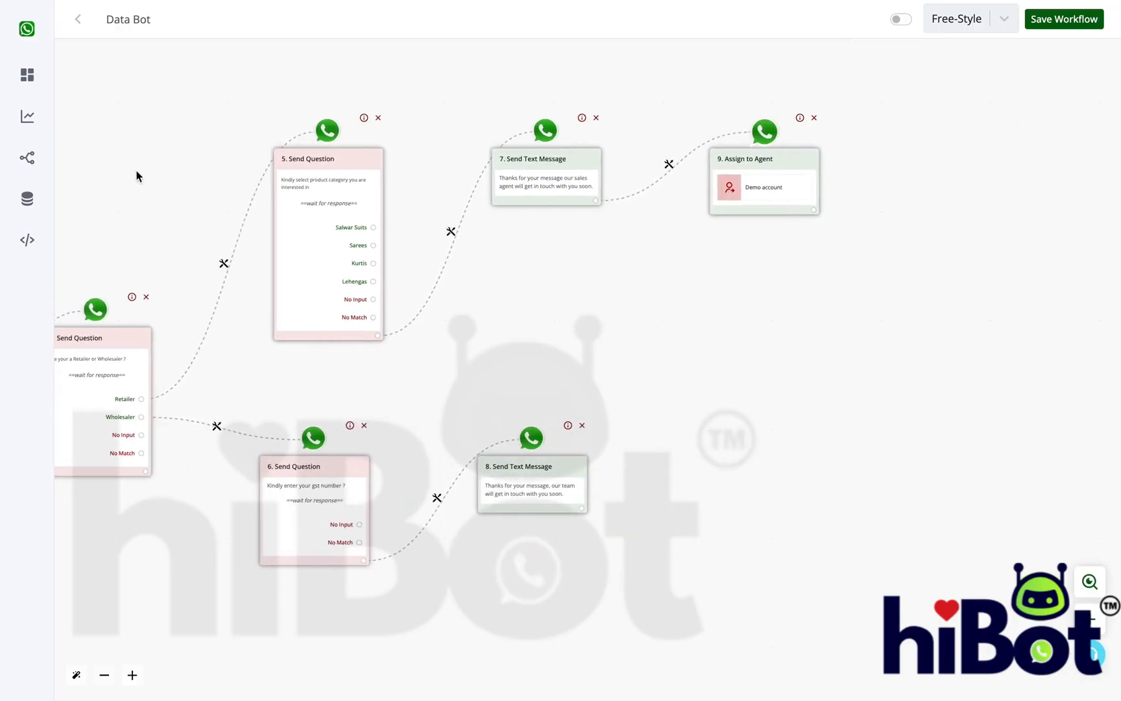
left_click(790, 201)
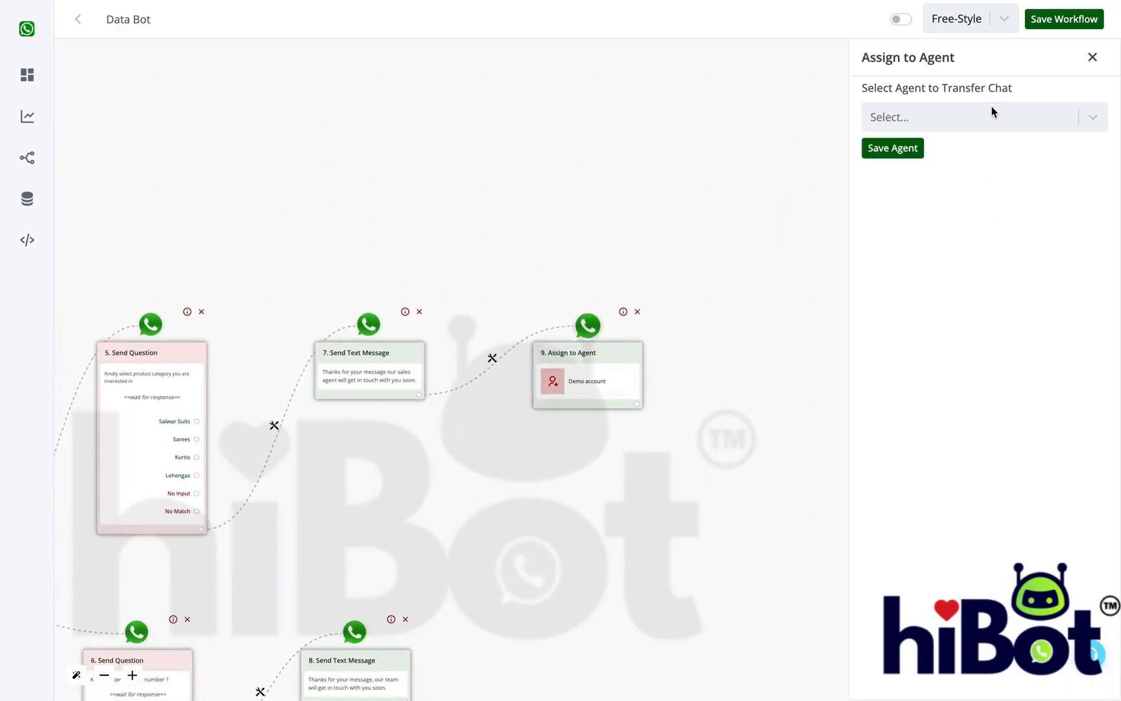
left_click(1087, 118)
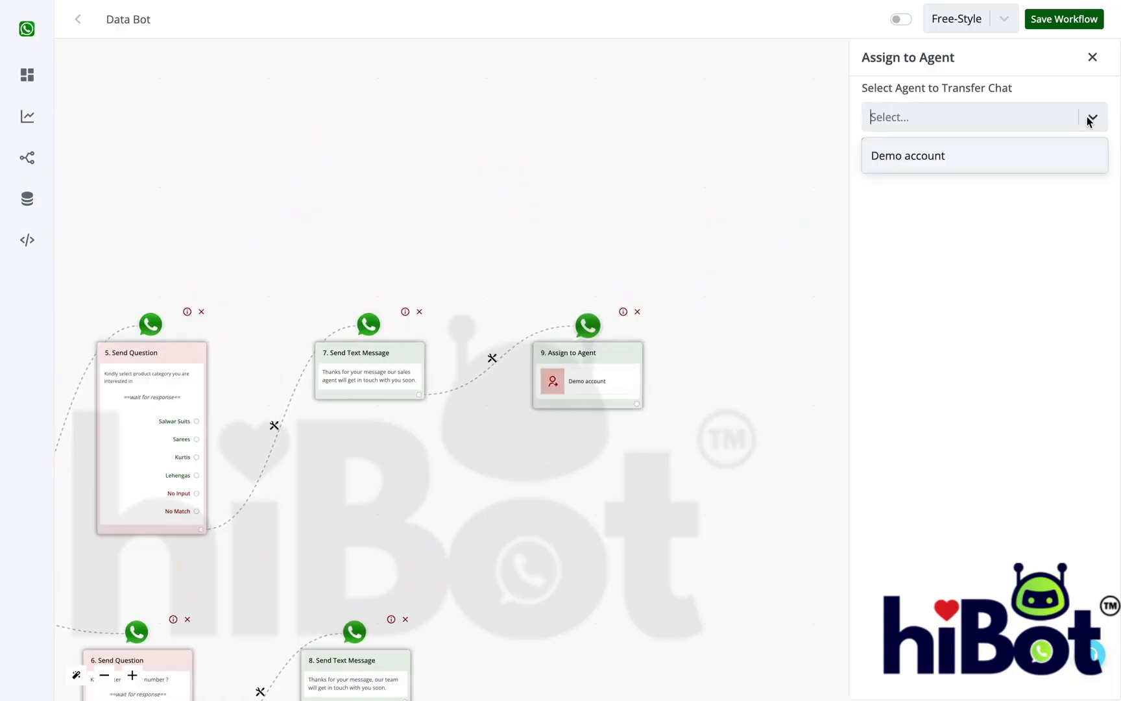
left_click(942, 157)
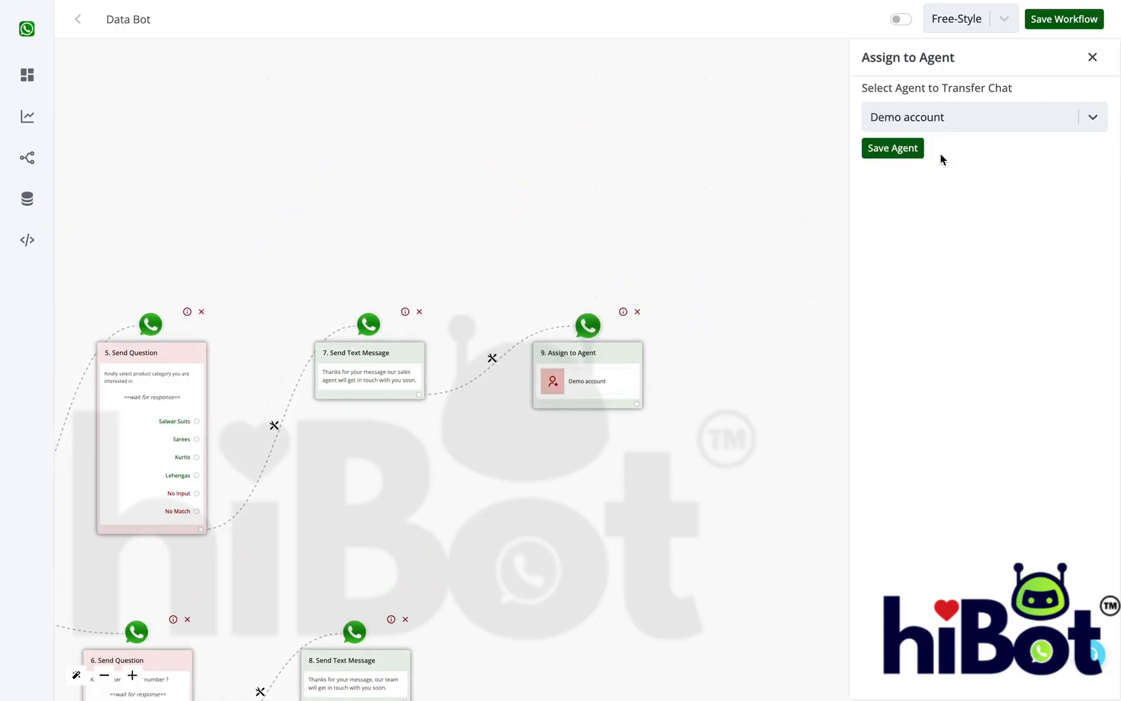
left_click_drag(733, 465, 765, 266)
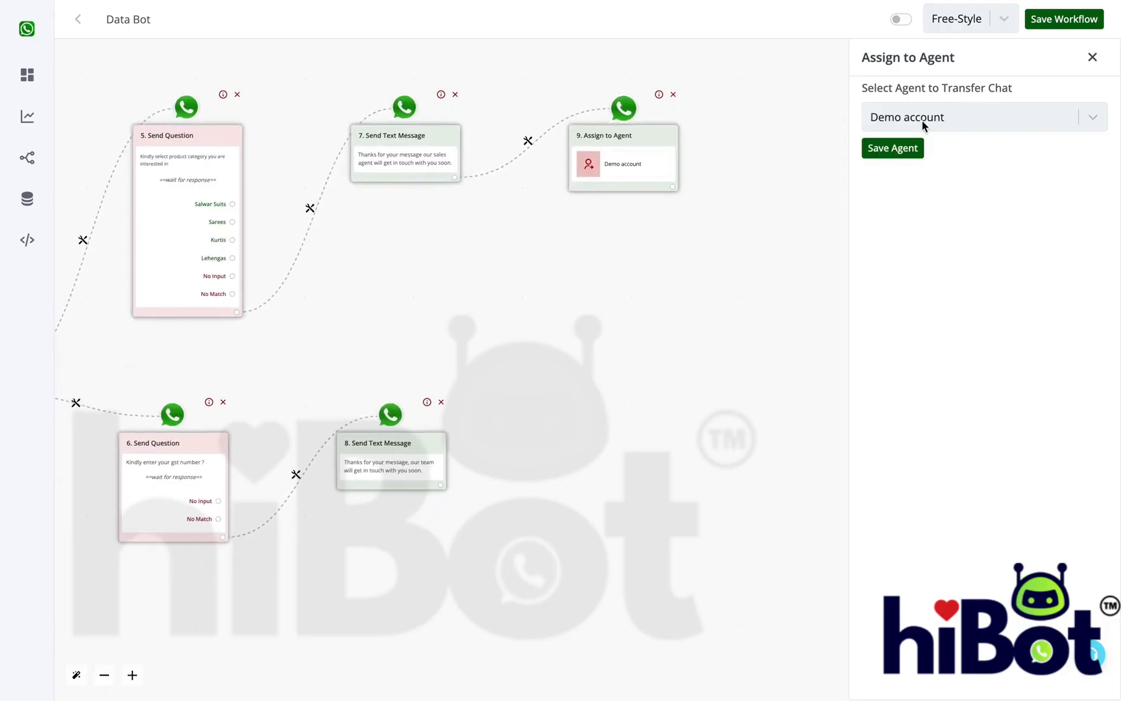
left_click(902, 148)
left_click_drag(509, 506, 845, 405)
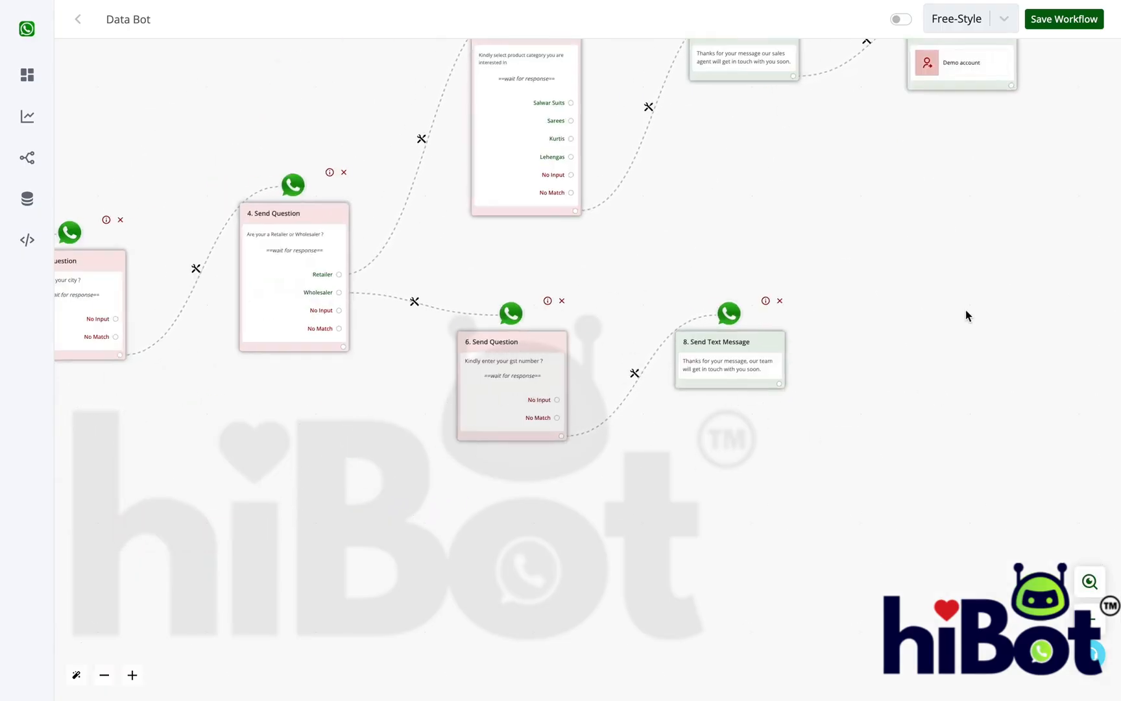
left_click(1069, 20)
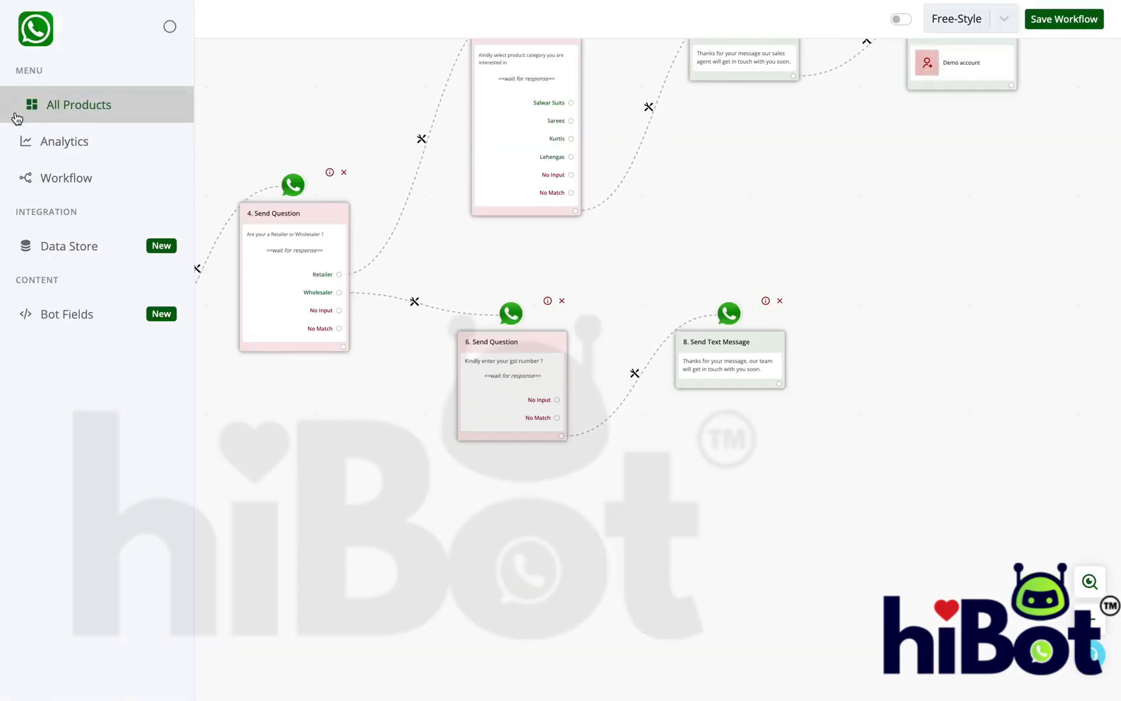
Step: In the CRM's custom fields, create and save a new field titled GST with the type String
left_click(16, 109)
left_click(1009, 379)
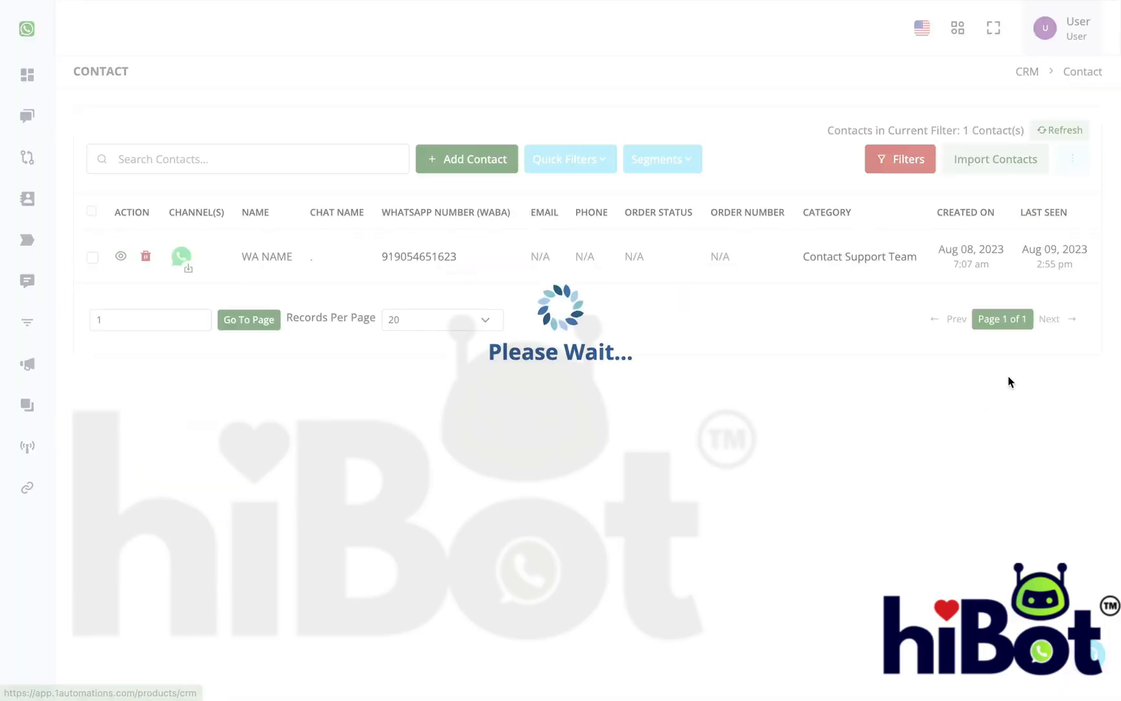
left_click(35, 258)
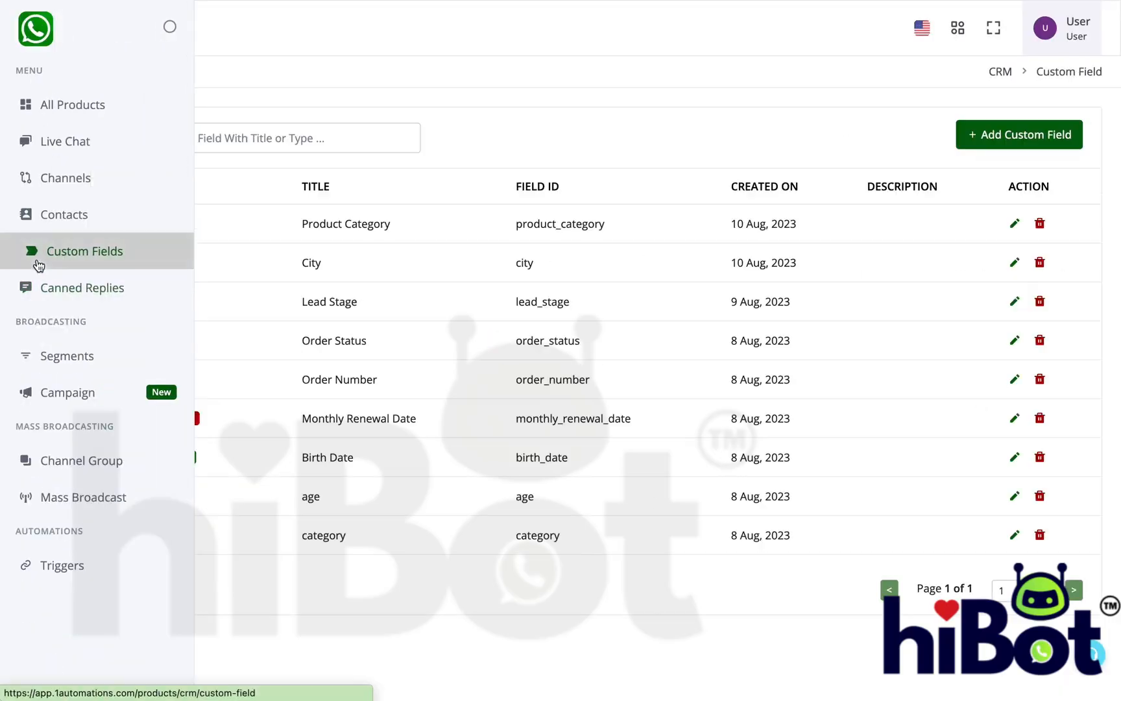
left_click(1002, 139)
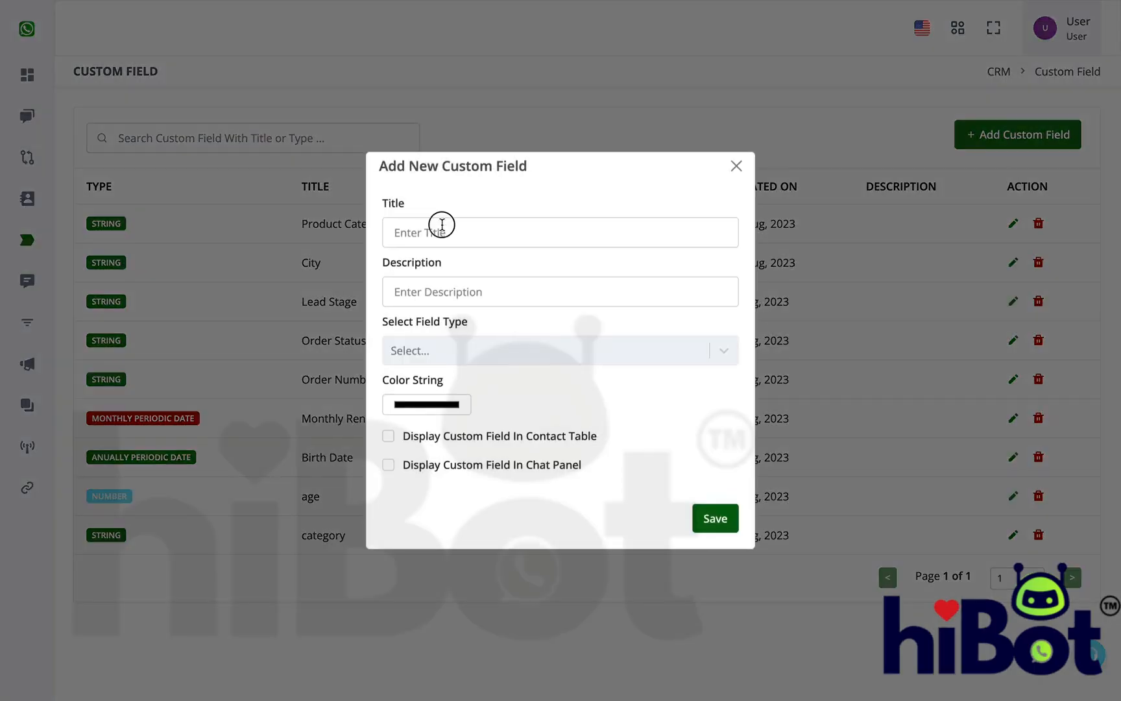
left_click(442, 225)
type("GST")
left_click(565, 361)
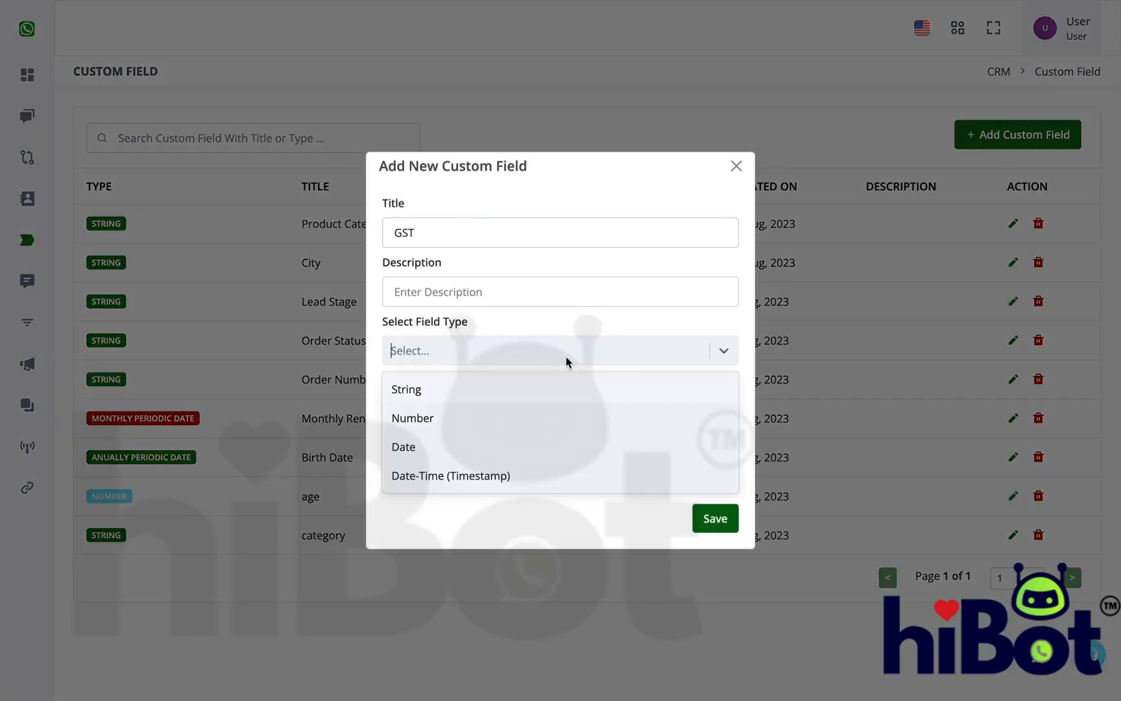
left_click(562, 387)
left_click(714, 518)
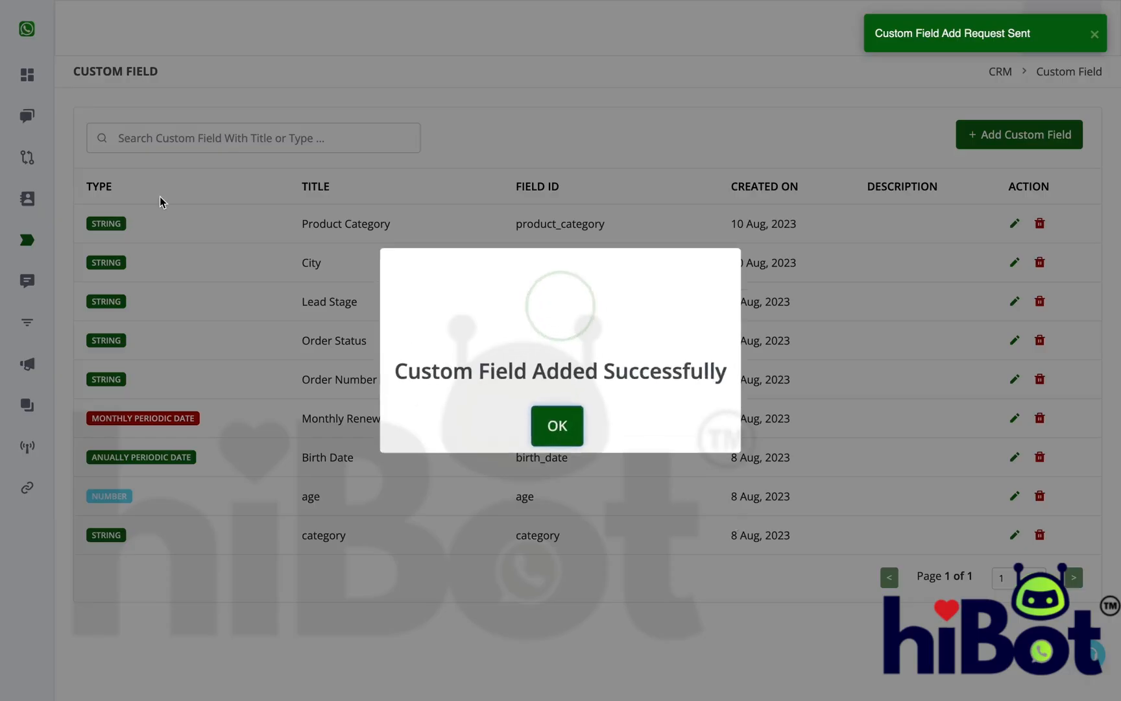
Step: Return to the Bot Builder and open the Data Bot workflow for editing
mouse_move(16, 78)
left_click(26, 104)
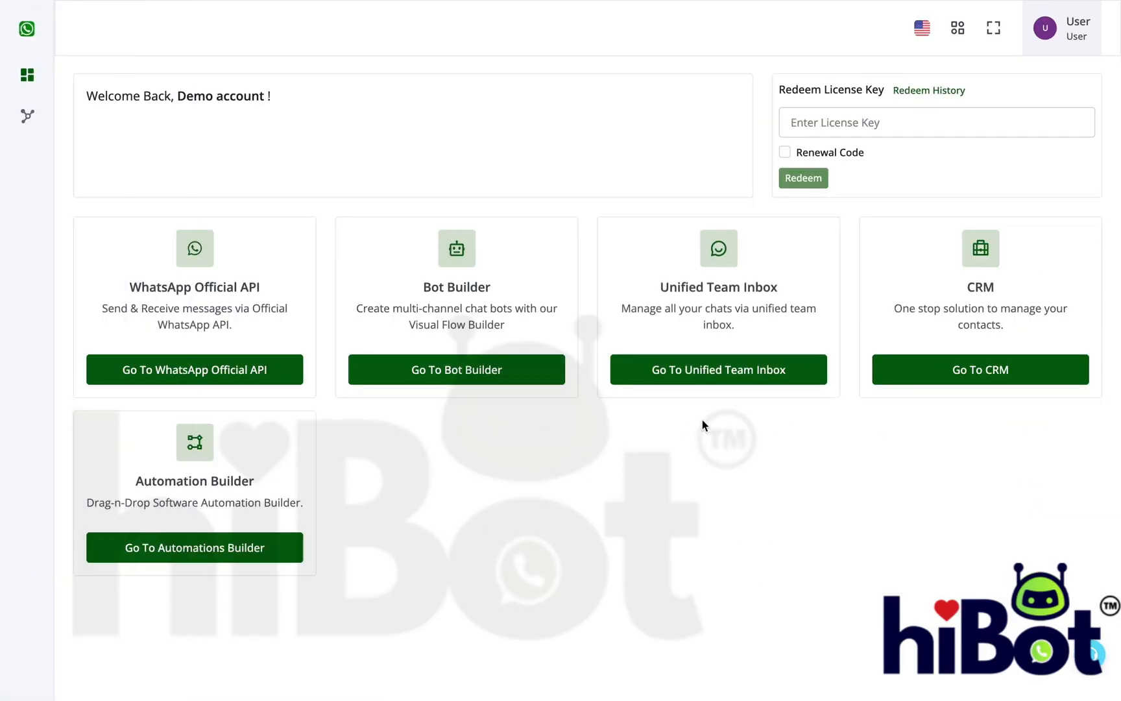
left_click(457, 369)
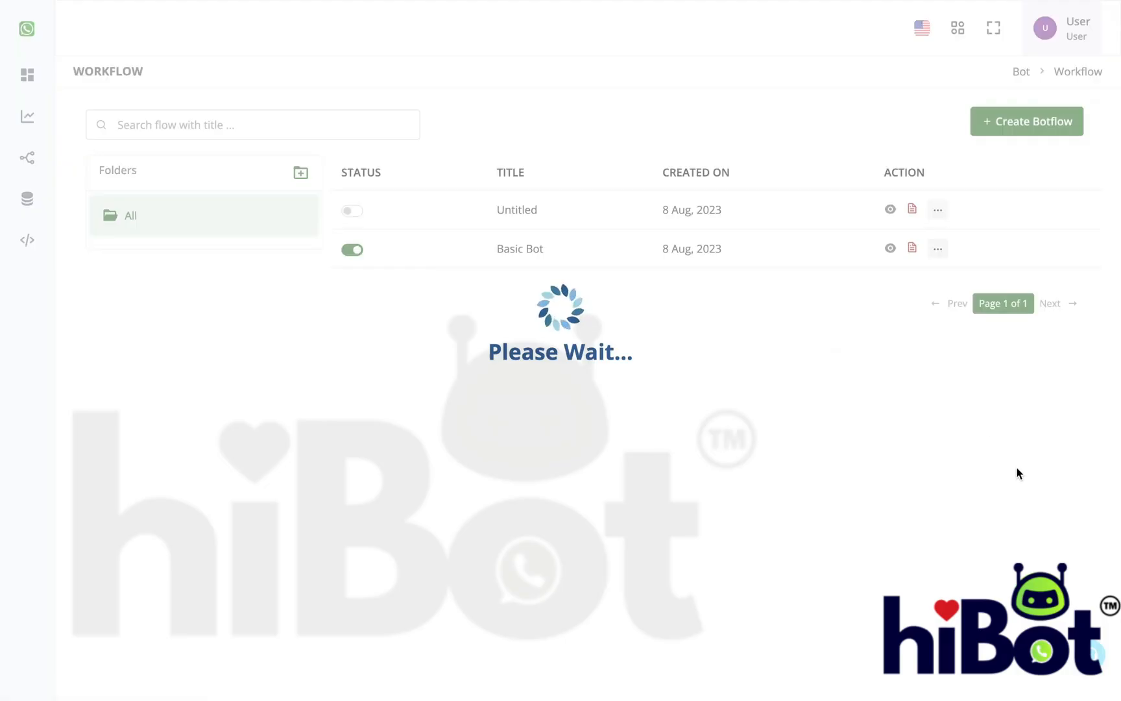
left_click(889, 213)
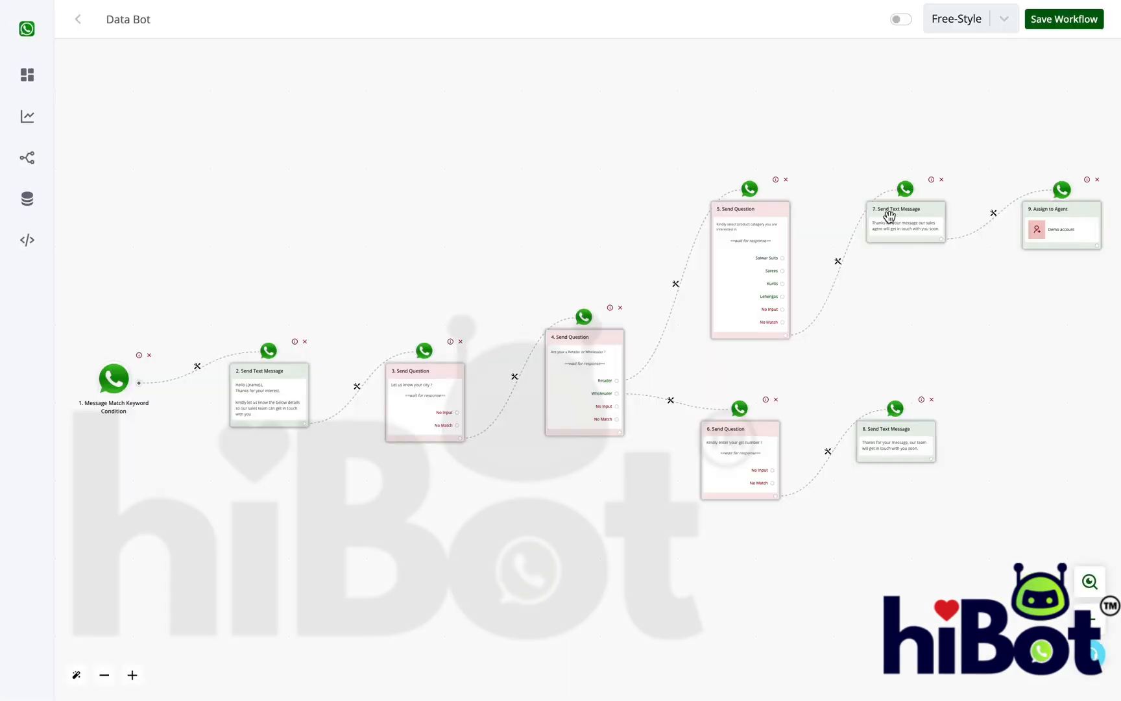
left_click_drag(978, 392, 788, 321)
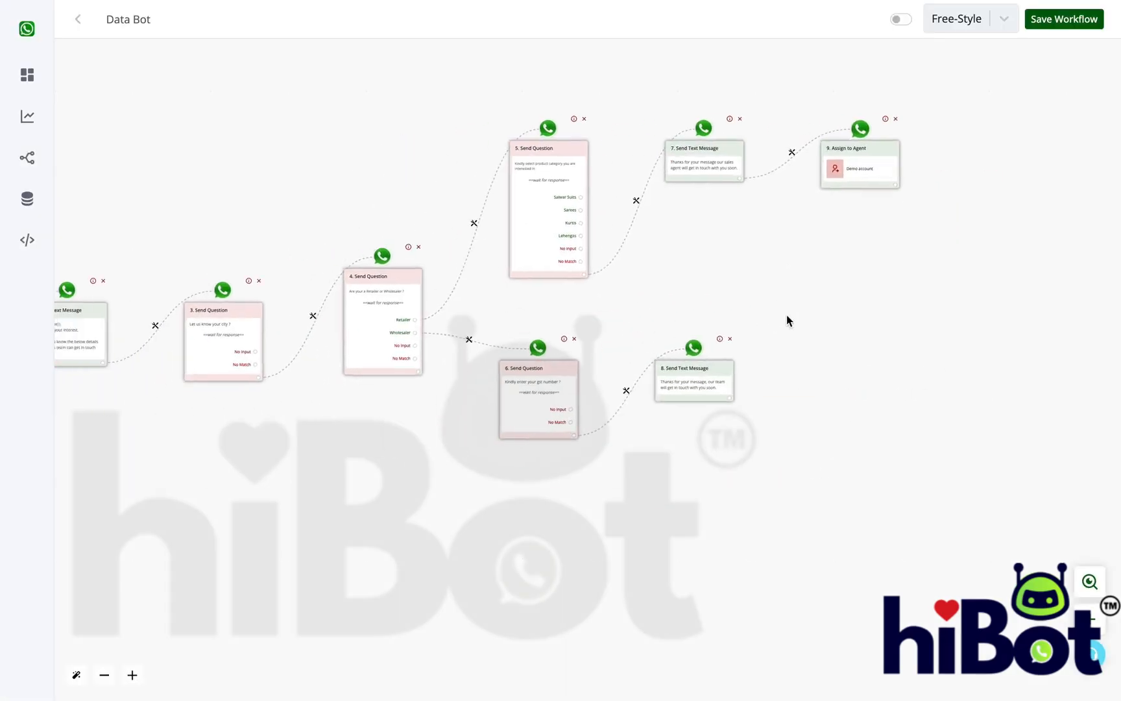
Step: Set the GST number question to save its response to the GST custom field, and save the question
left_click(560, 380)
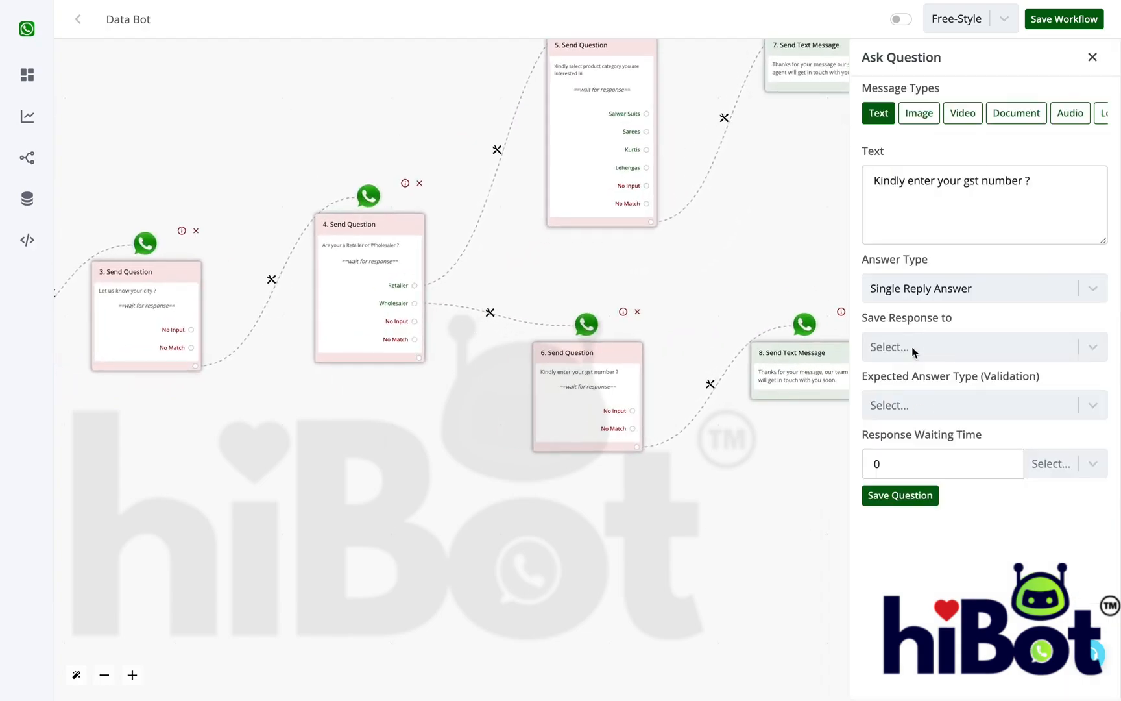
left_click(911, 347)
left_click(921, 457)
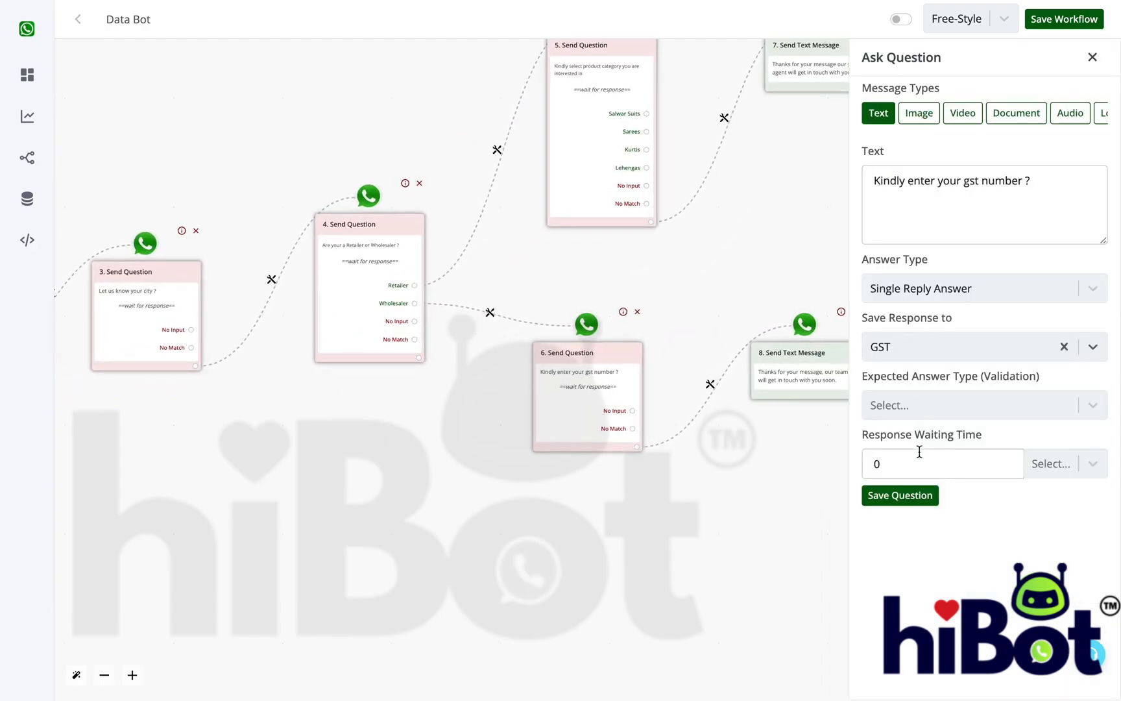
left_click(905, 494)
Step: Save the Data Bot workflow and switch it on
left_click(1094, 20)
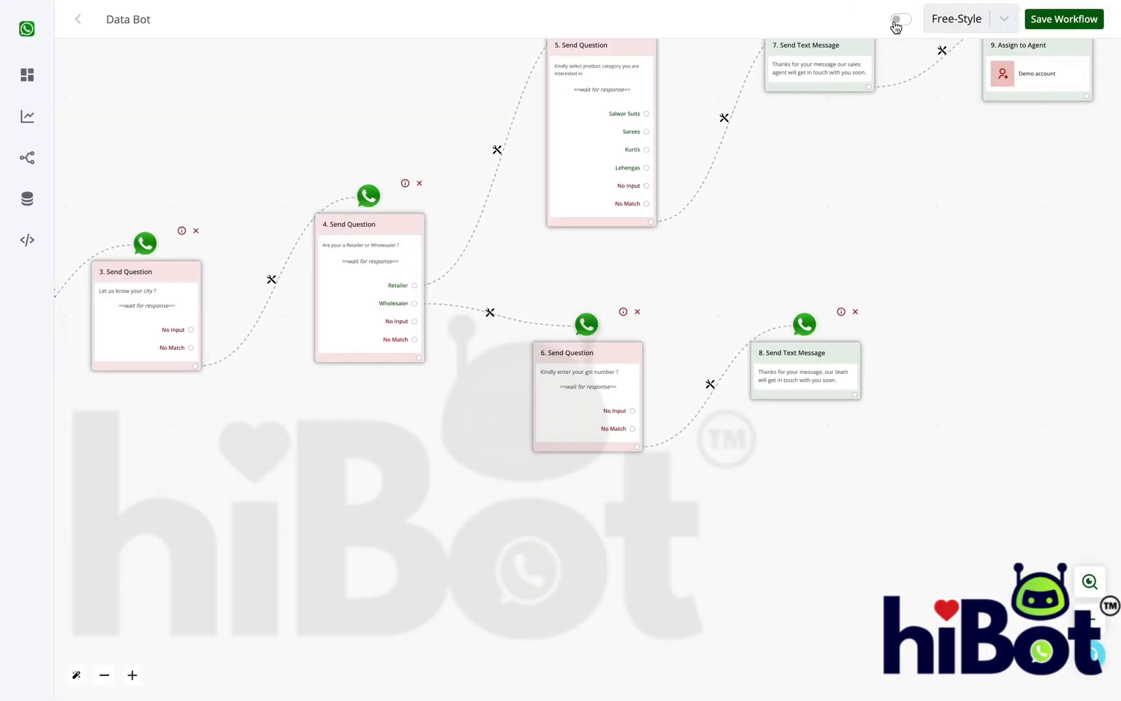
left_click(899, 18)
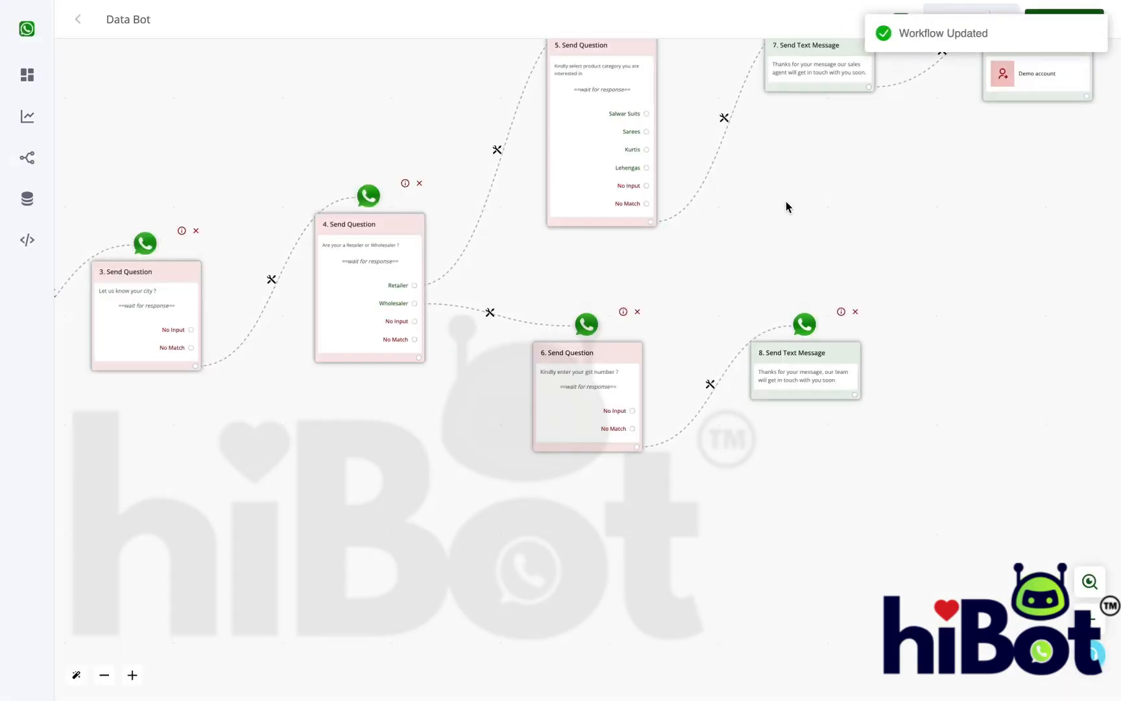
left_click_drag(796, 220, 1053, 189)
left_click_drag(468, 114, 704, 118)
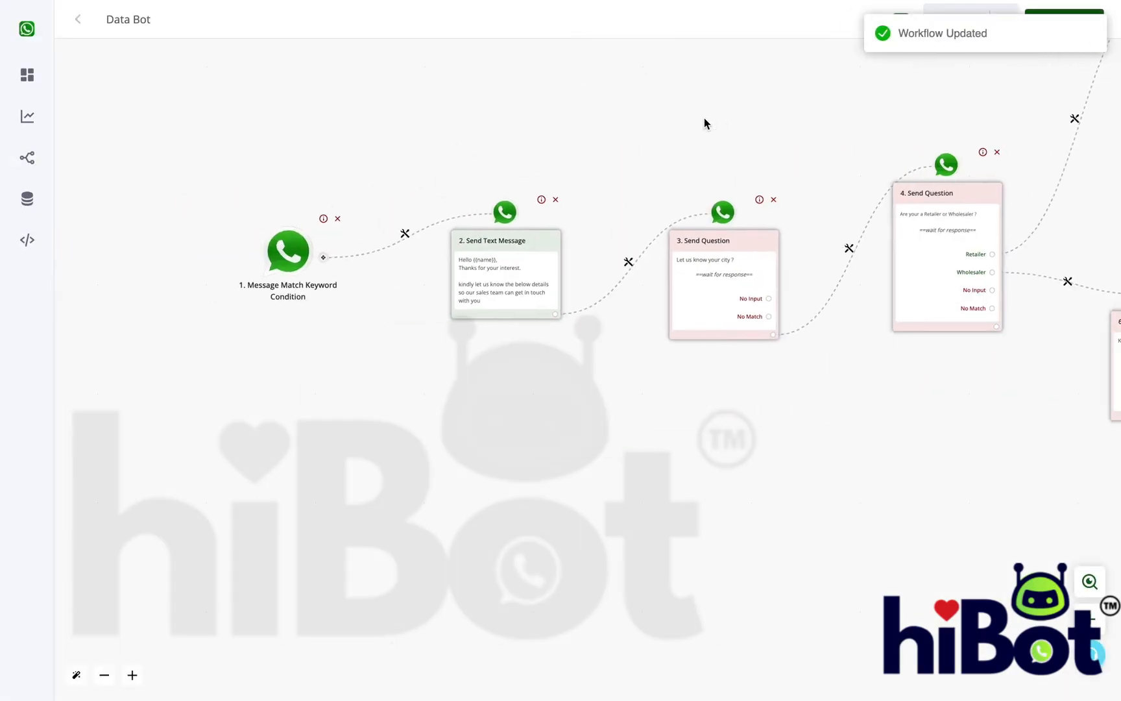
left_click_drag(652, 115, 363, 112)
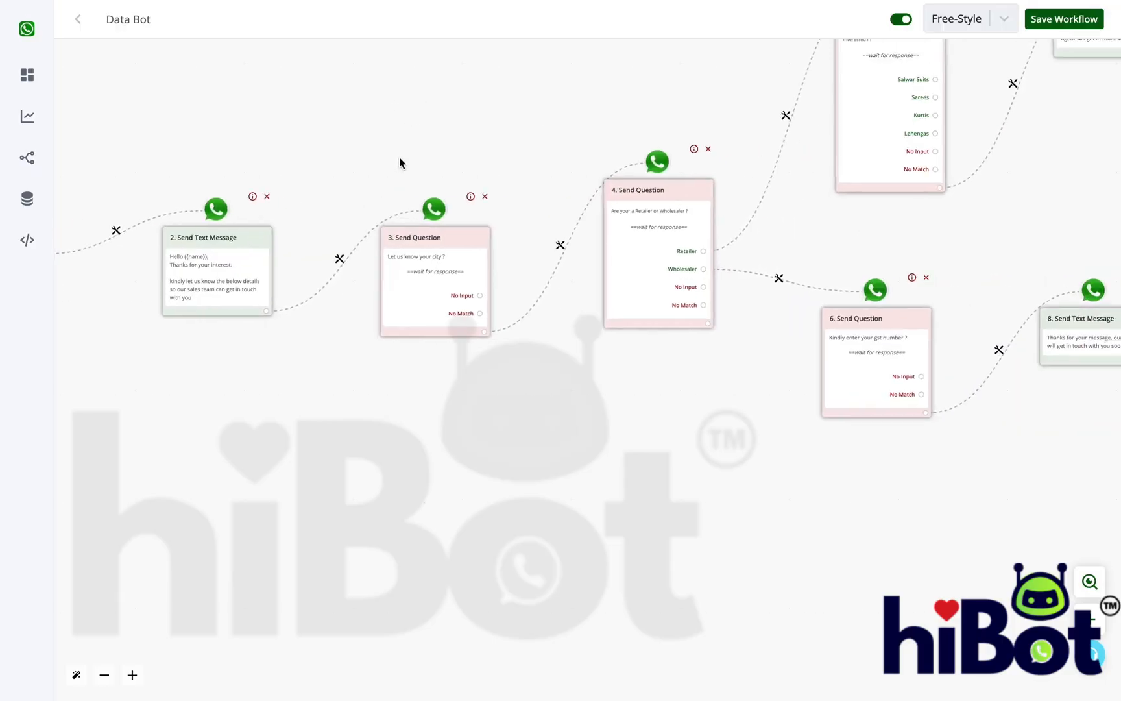
left_click_drag(1065, 197, 1002, 214)
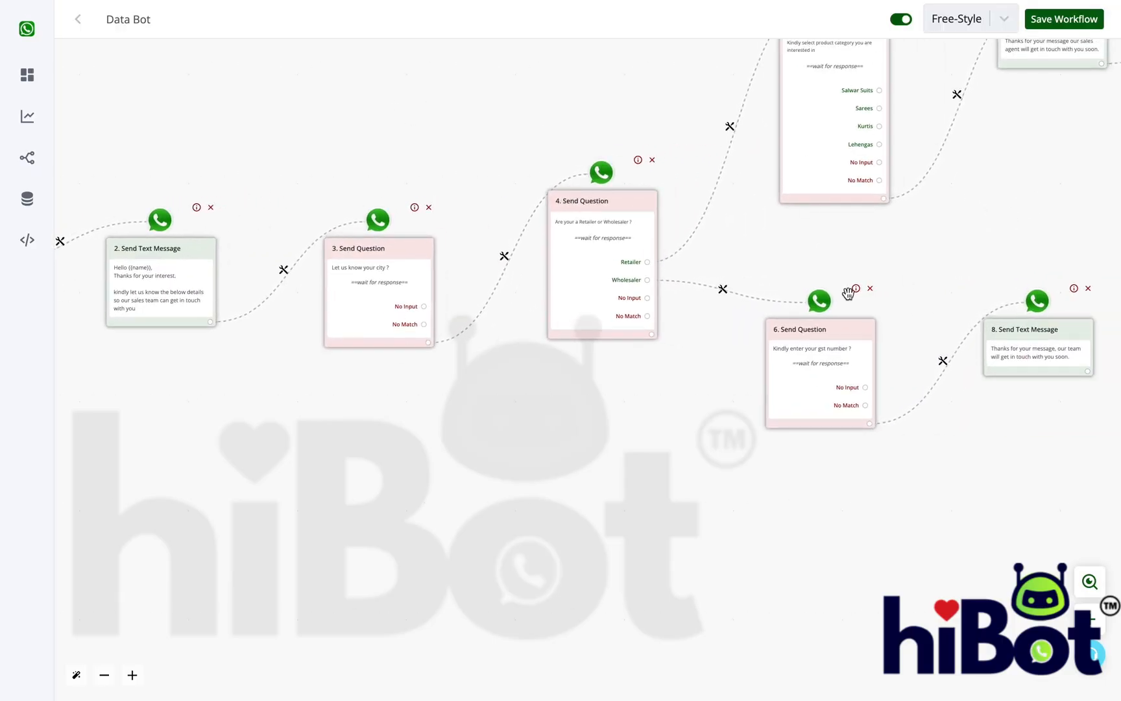
Step: In the CRM's contact list, prepare an export file of all contacts and close the export dialog
left_click(19, 107)
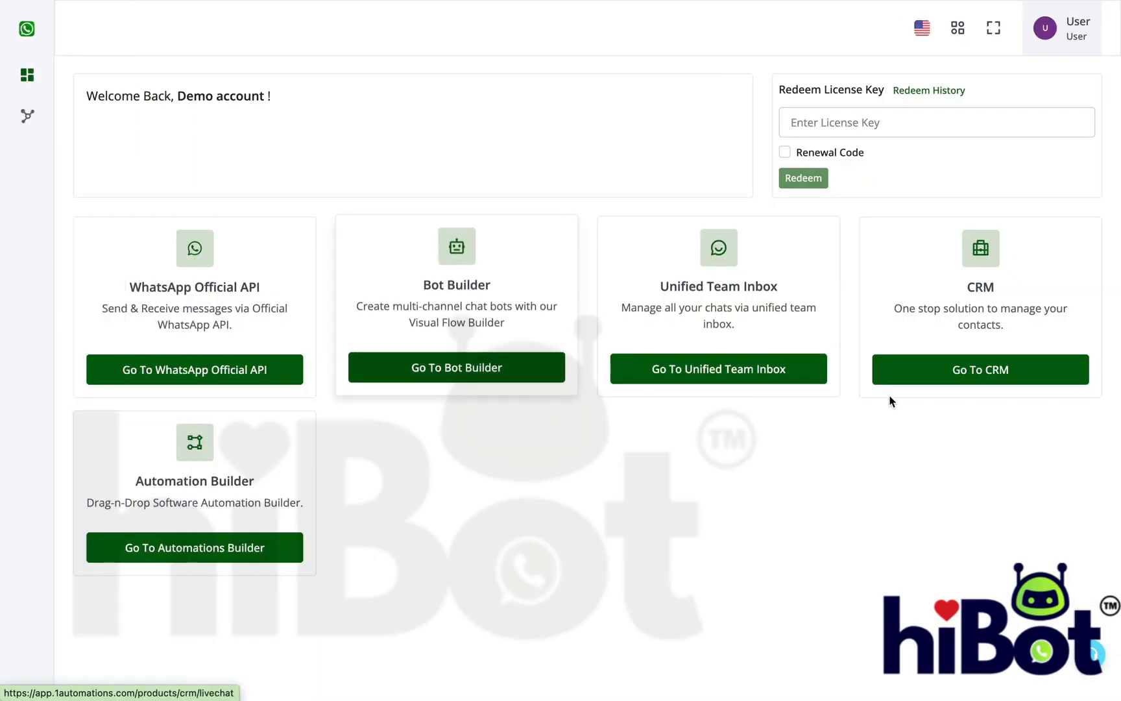
left_click(971, 369)
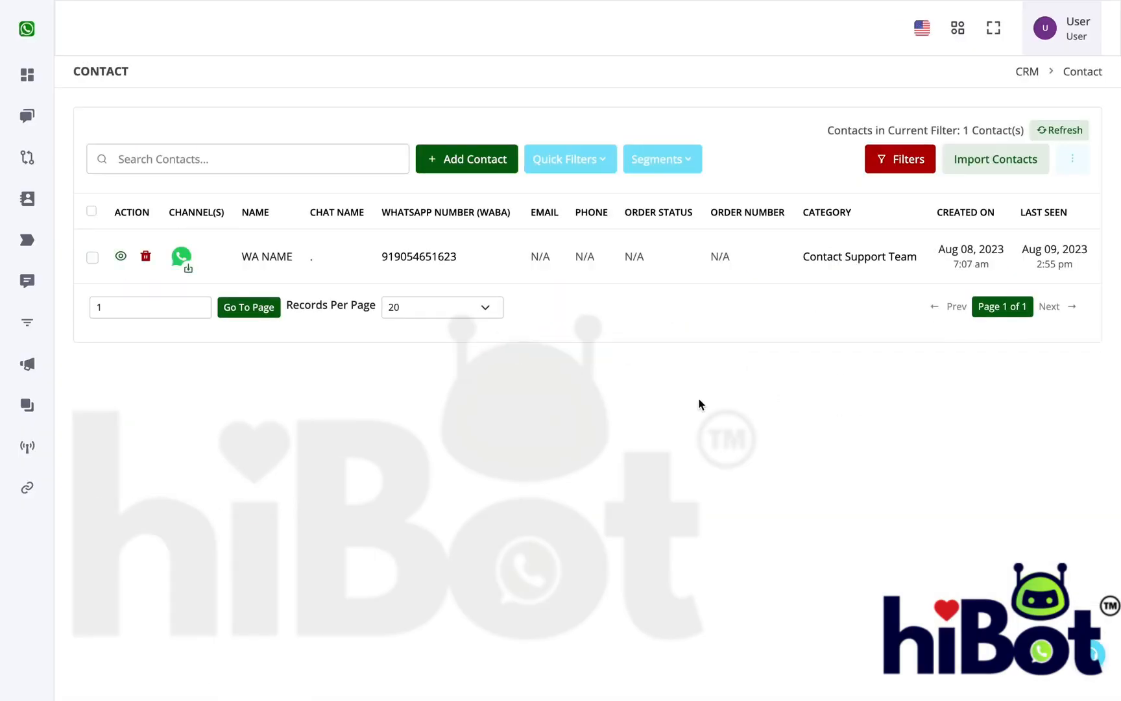
left_click(1075, 169)
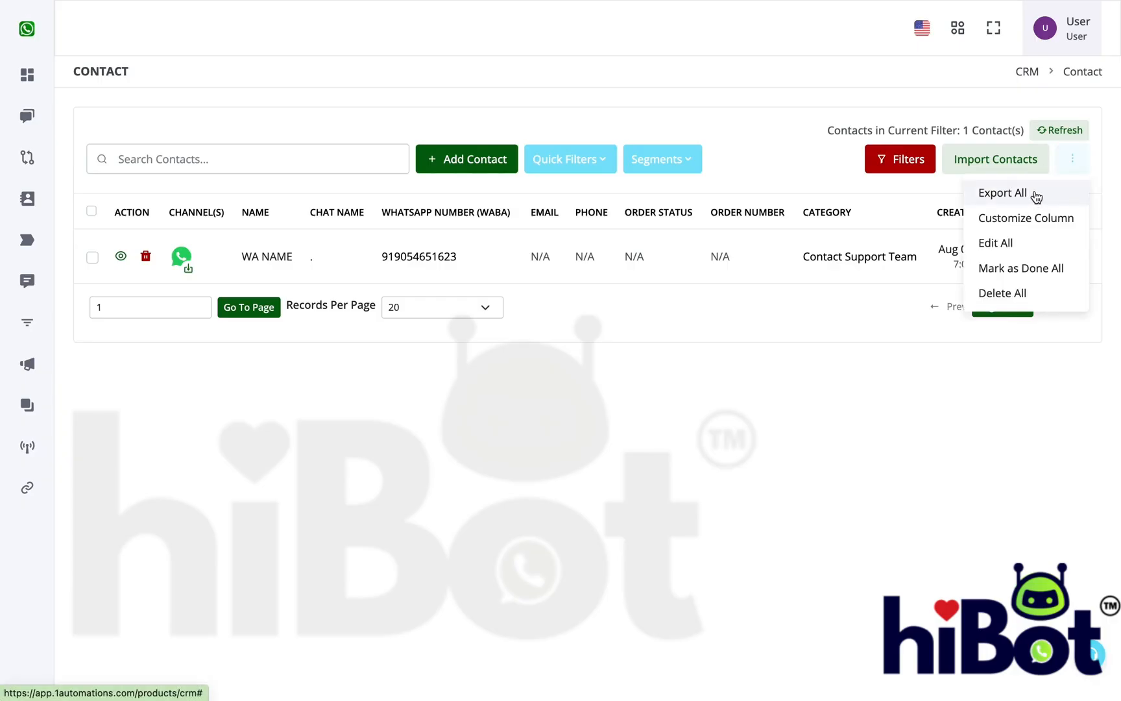
left_click(1035, 194)
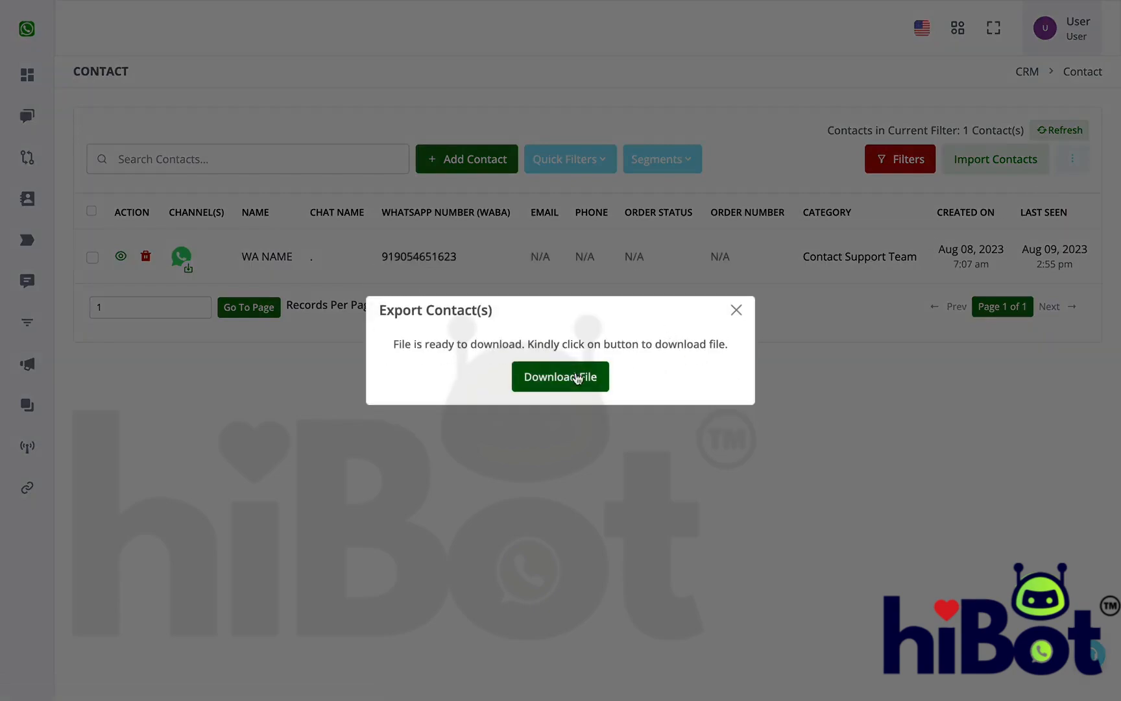
left_click(737, 310)
mouse_move(28, 103)
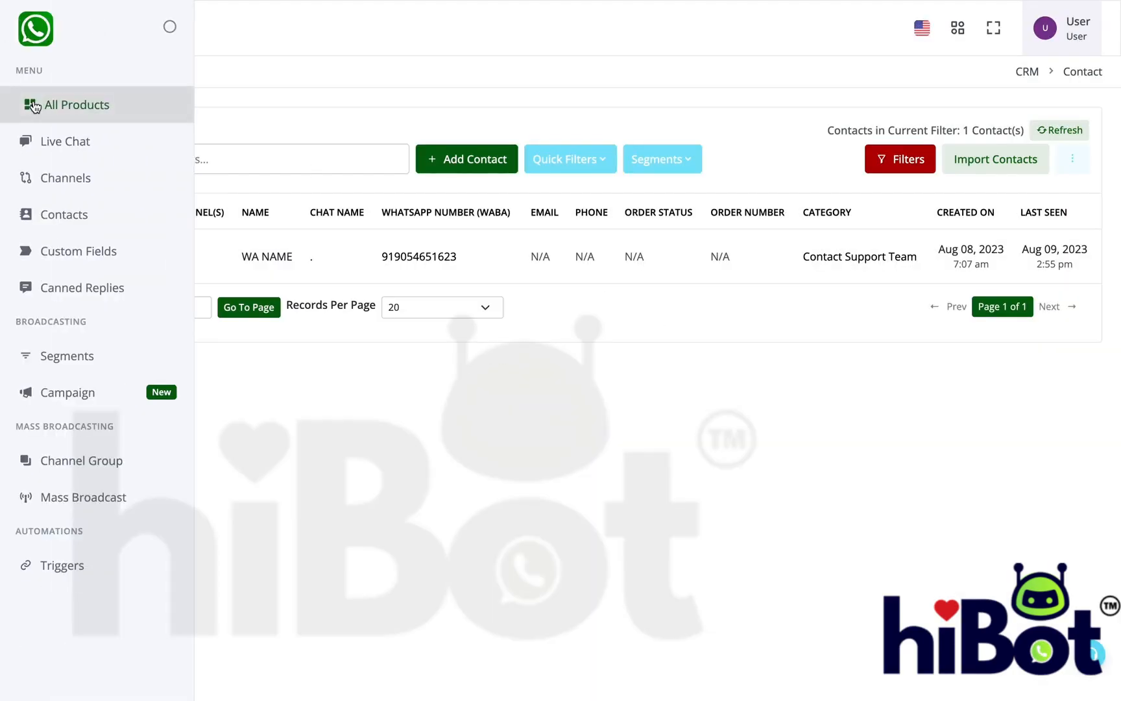